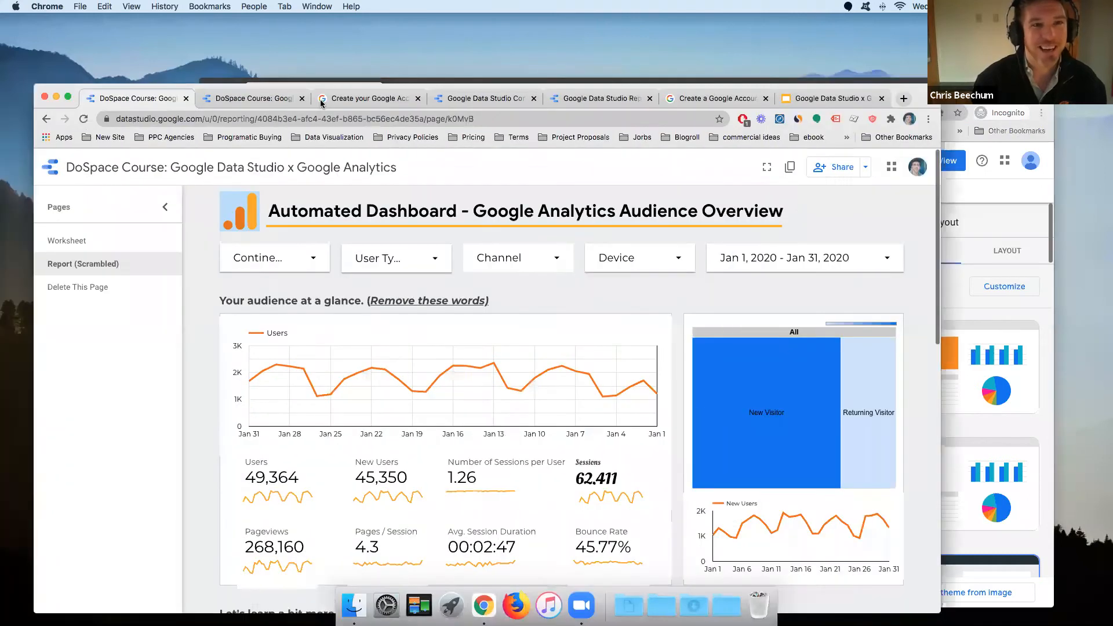
# Bring up the Google account creation page, reposition the browser window and select the page's web address
pyautogui.click(334, 102)
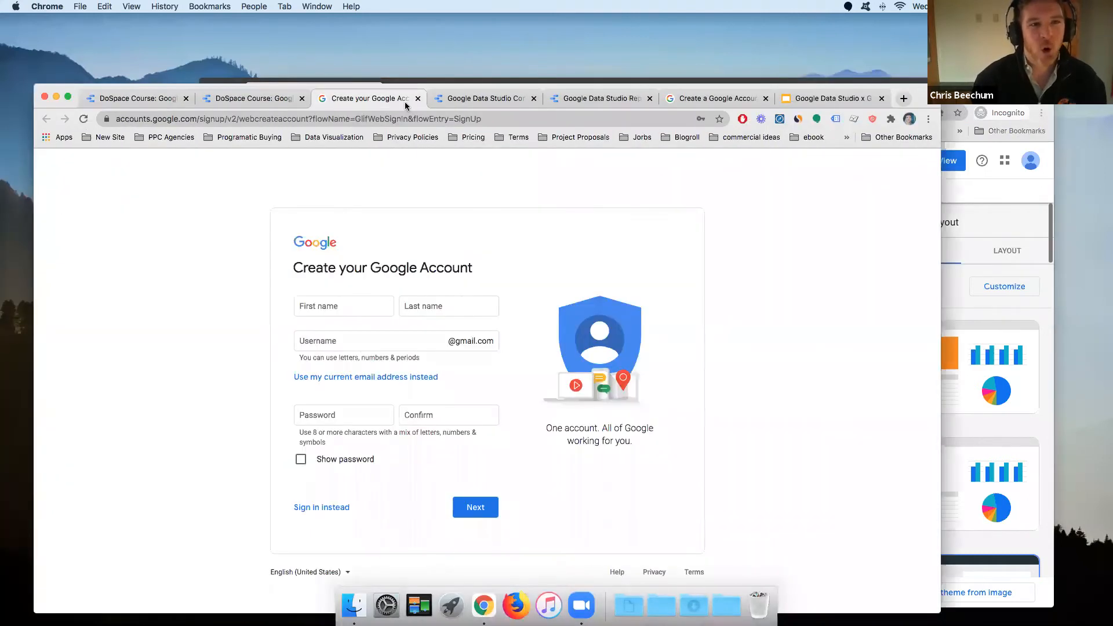
pyautogui.moveTo(666, 88); pyautogui.dragTo(663, 23)
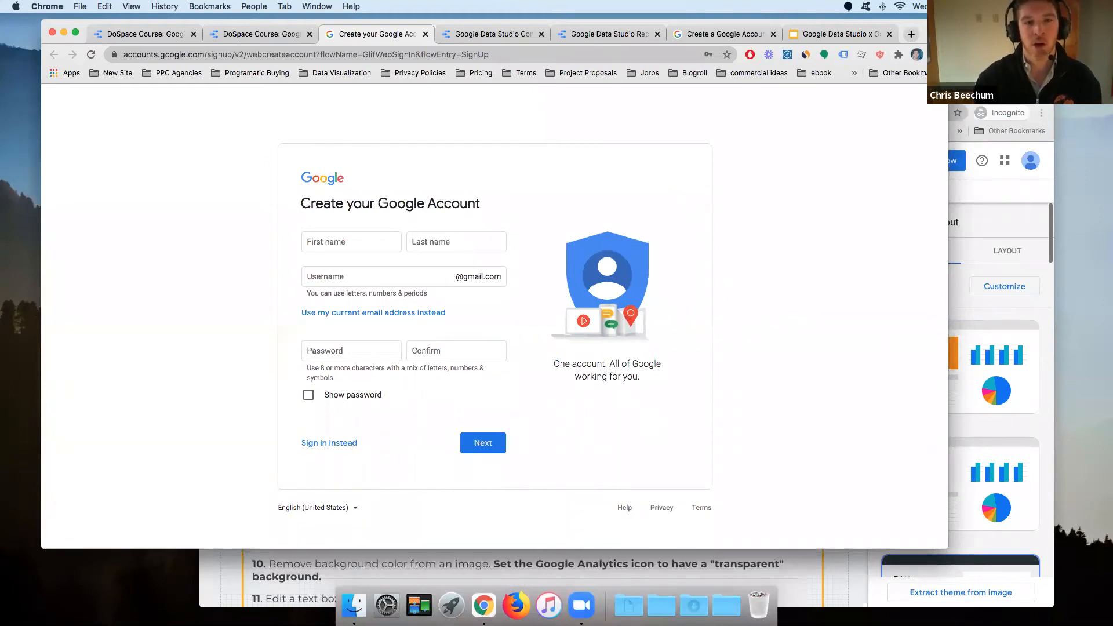
pyautogui.moveTo(931, 23); pyautogui.dragTo(932, 64)
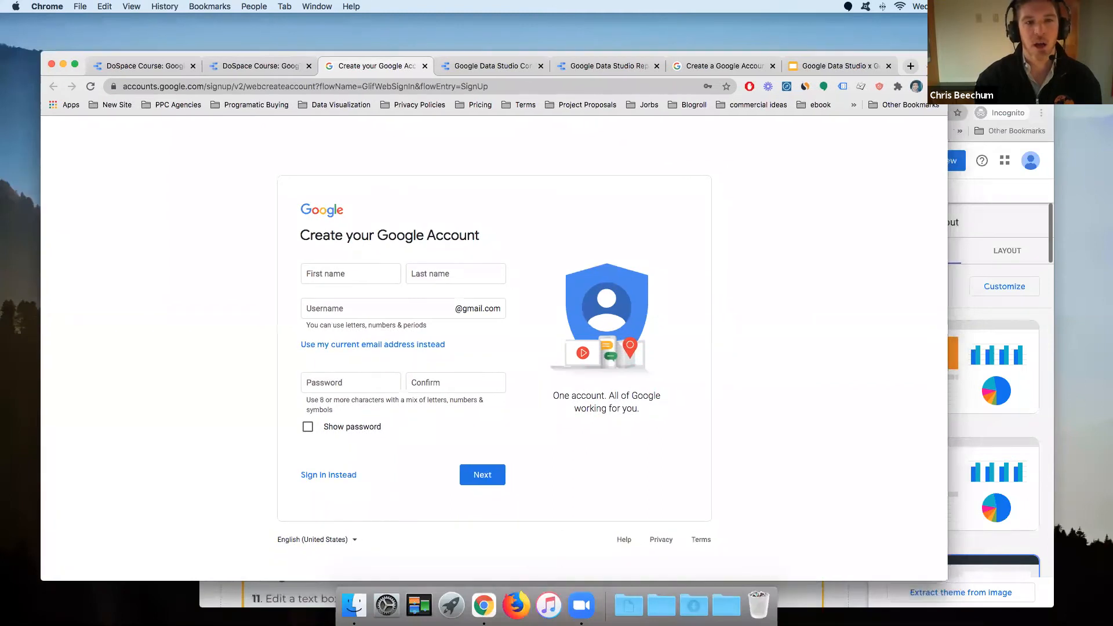
pyautogui.press('super+l')
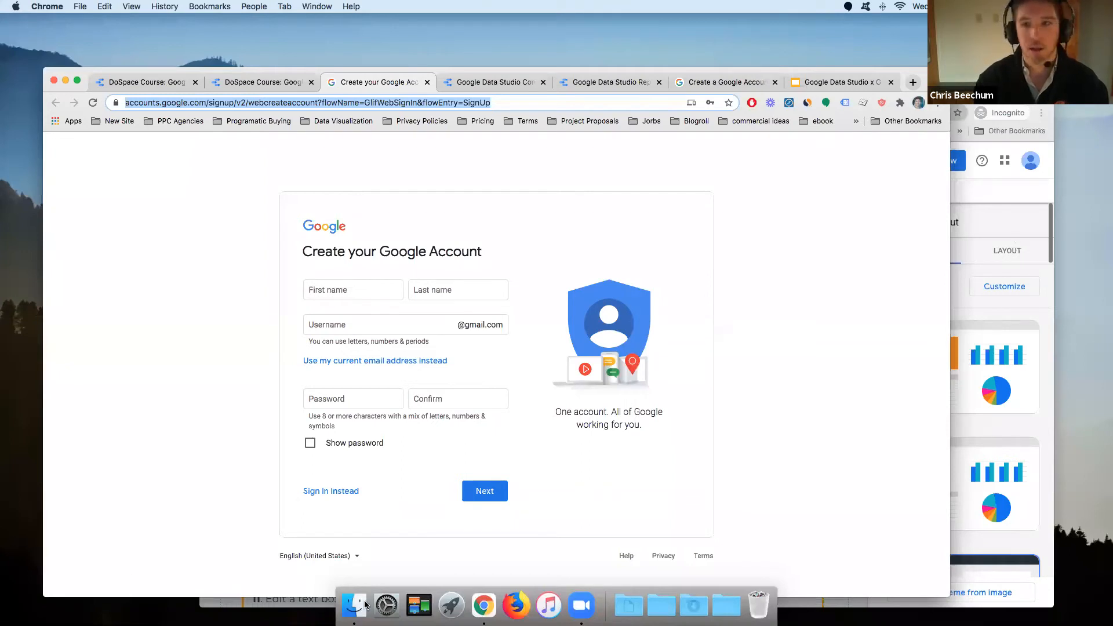
pyautogui.click(988, 178)
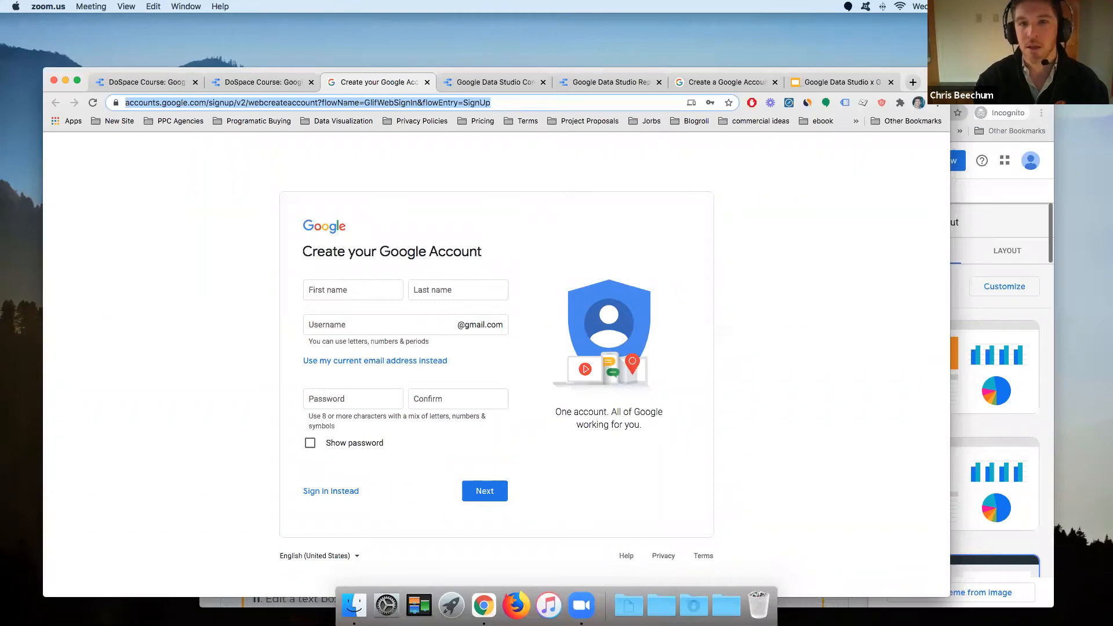
pyautogui.press('super+grave')
pyautogui.press('super+grave')
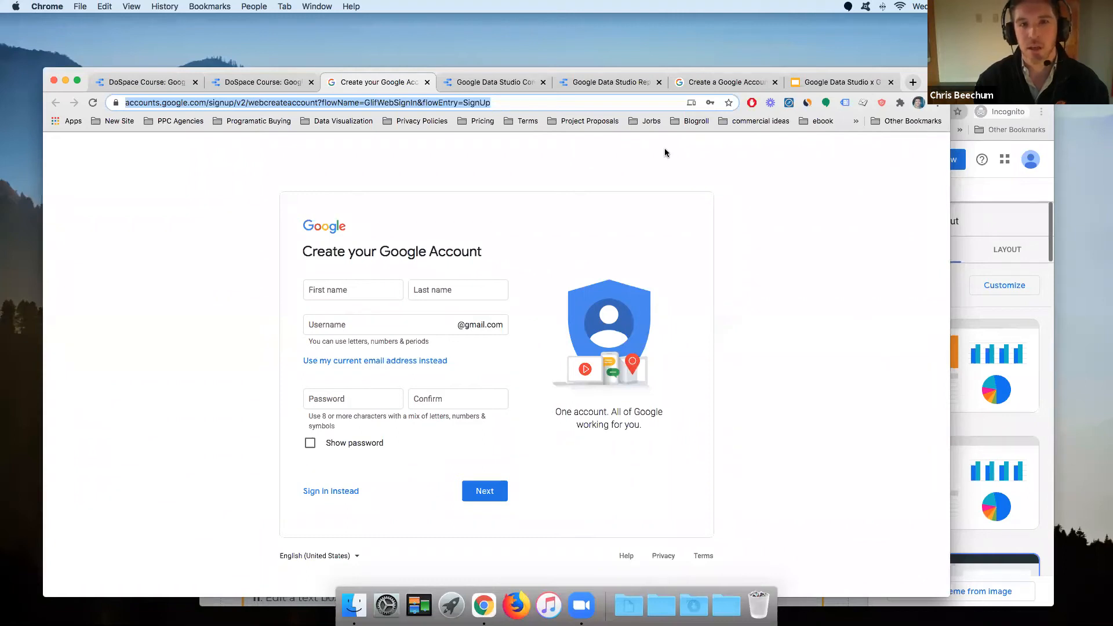
pyautogui.click(551, 181)
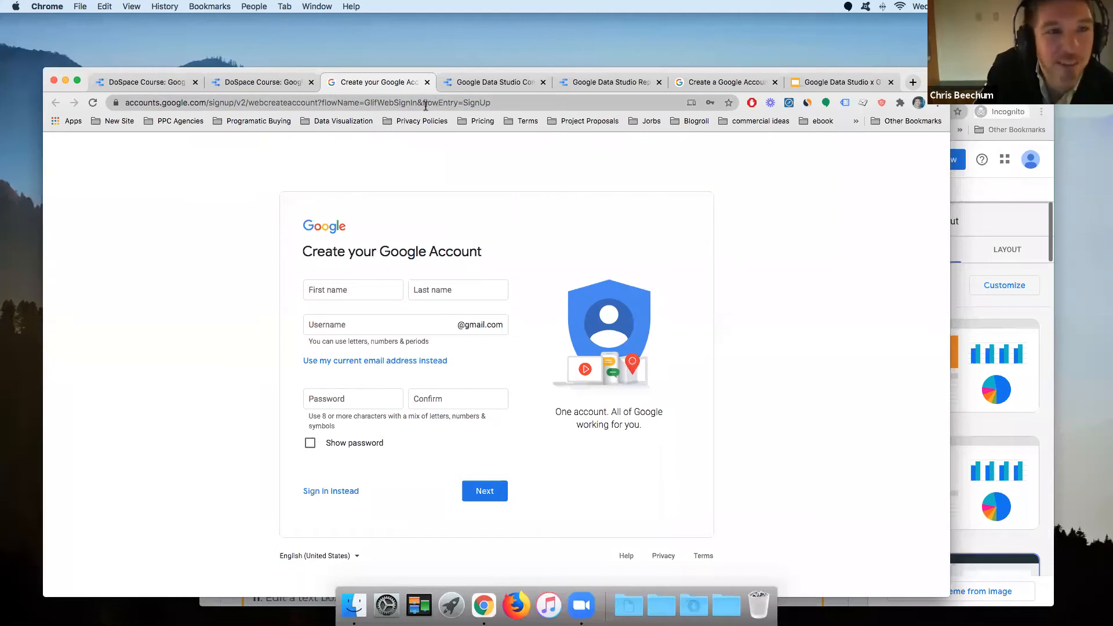
# Show the Data Studio Connect to Data page and reposition the browser window so the connector list is in view
pyautogui.moveTo(453, 72); pyautogui.dragTo(402, 100)
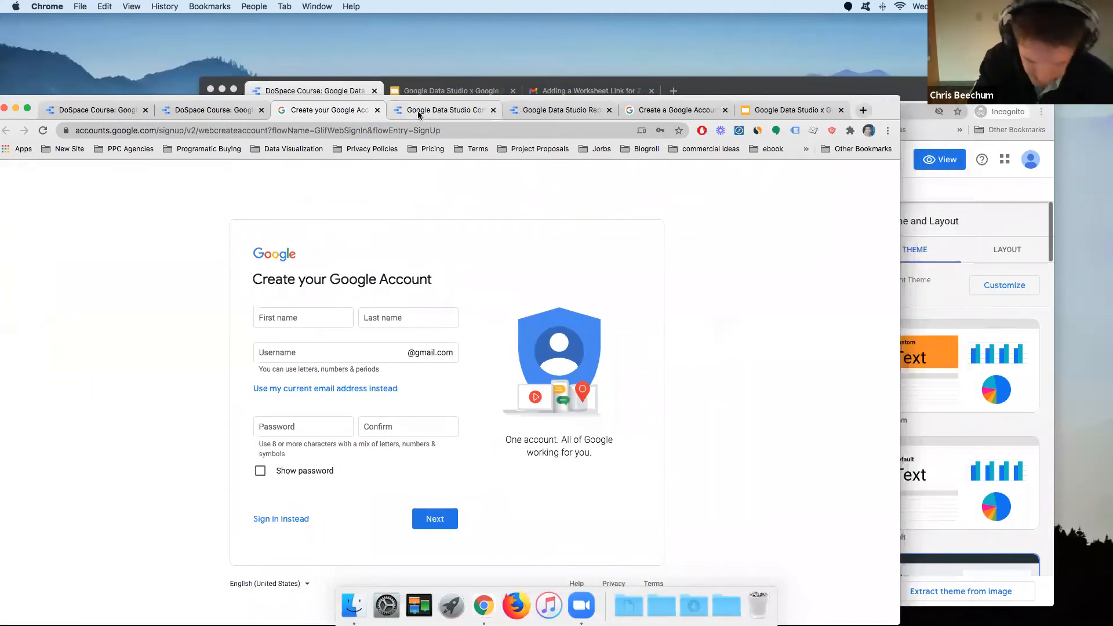
pyautogui.click(422, 115)
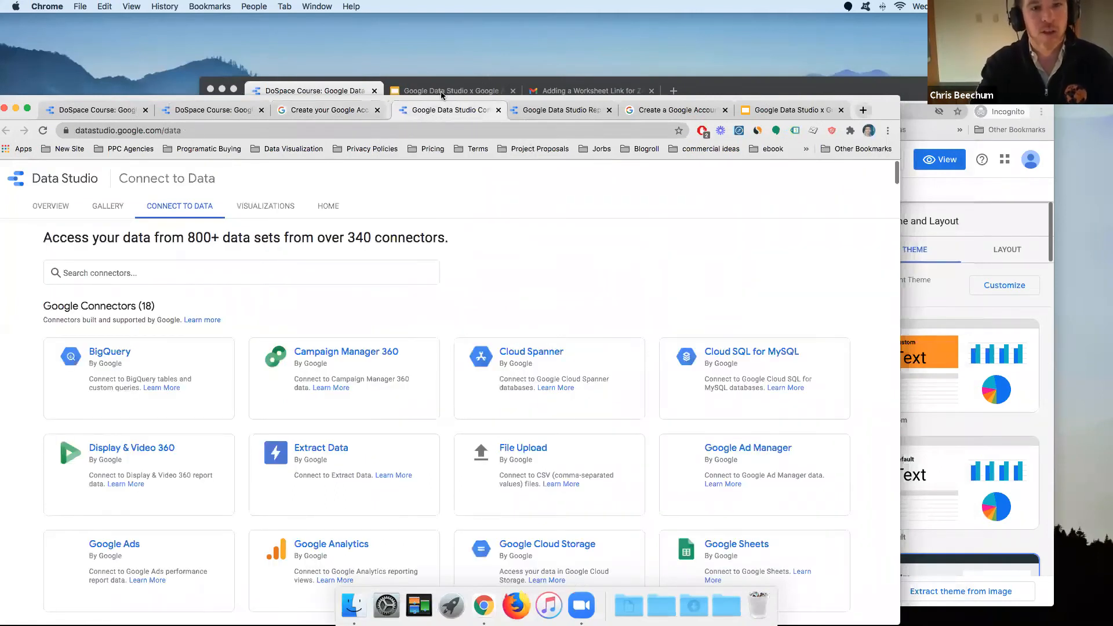
pyautogui.moveTo(424, 110); pyautogui.dragTo(448, 102)
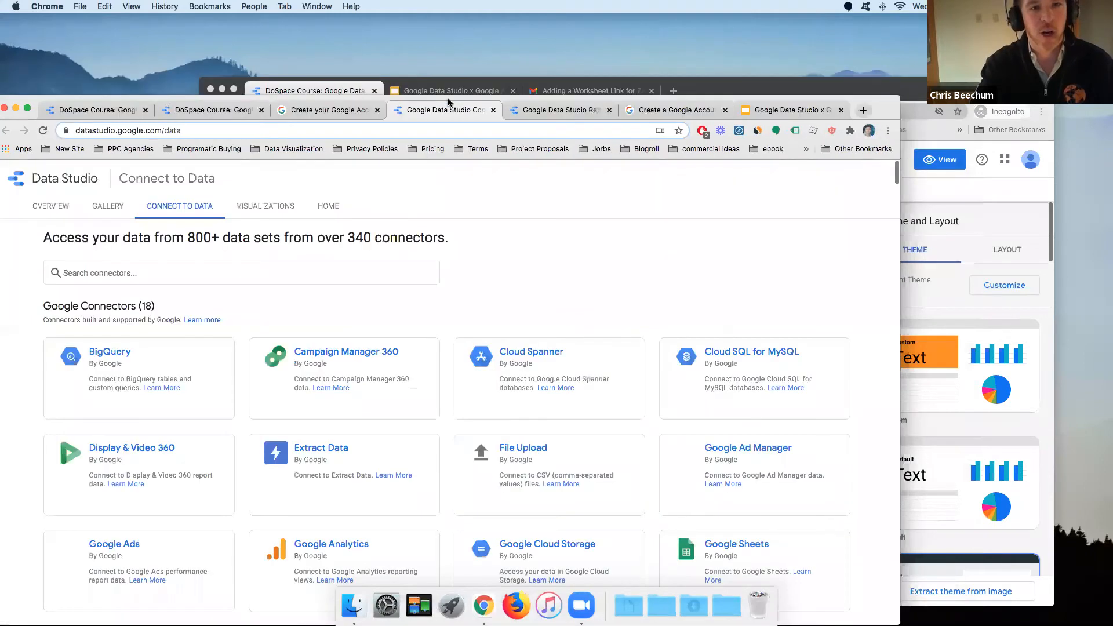
pyautogui.moveTo(484, 63); pyautogui.dragTo(467, 35)
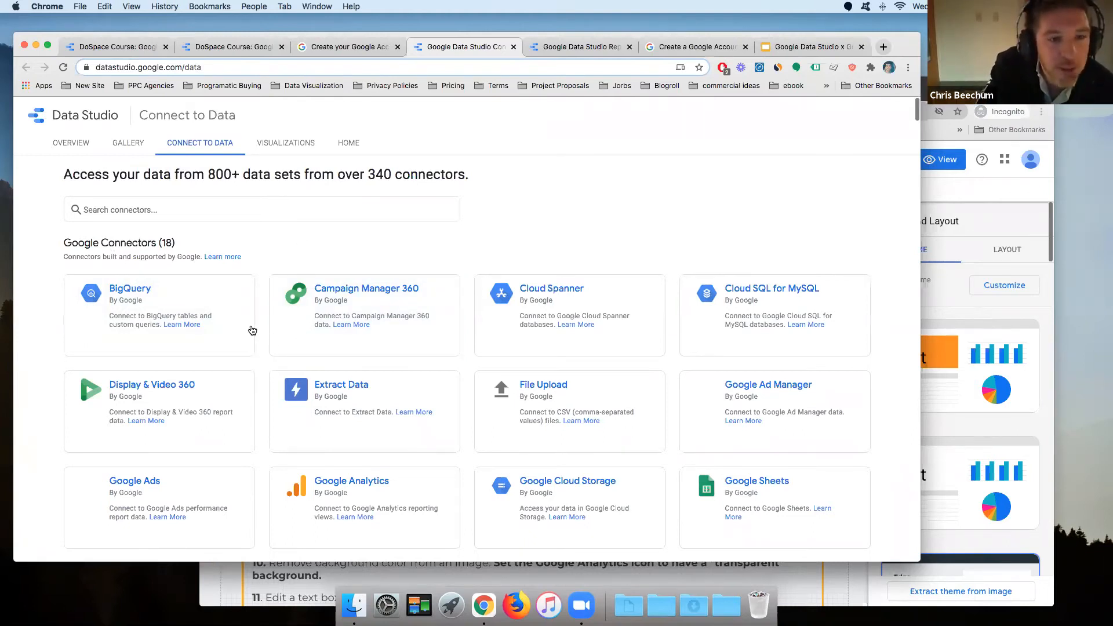
# Look through the Google Connectors and Partner Connectors available on the Connect to Data page
pyautogui.scroll(-3, 252, 331)
pyautogui.scroll(3, 193, 319)
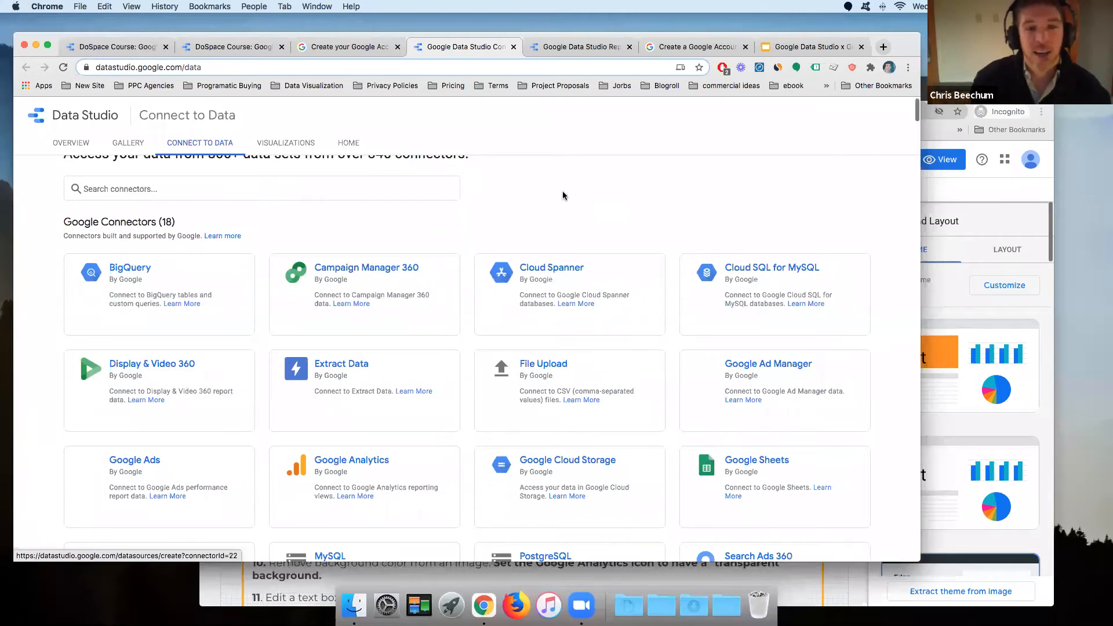
pyautogui.scroll(1, 563, 189)
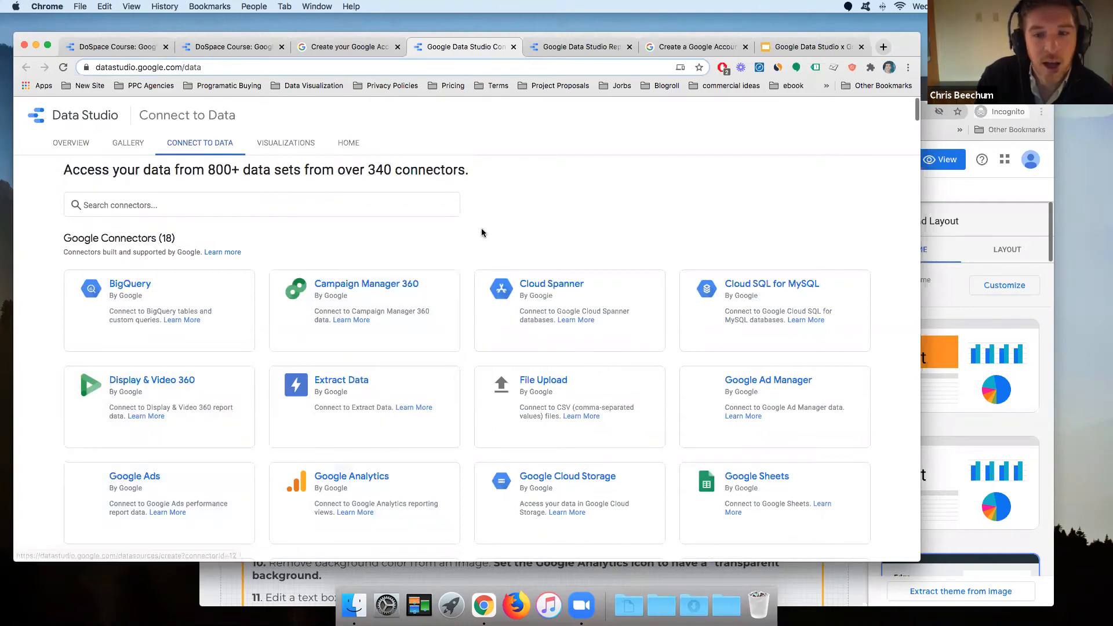
pyautogui.scroll(-1, 459, 258)
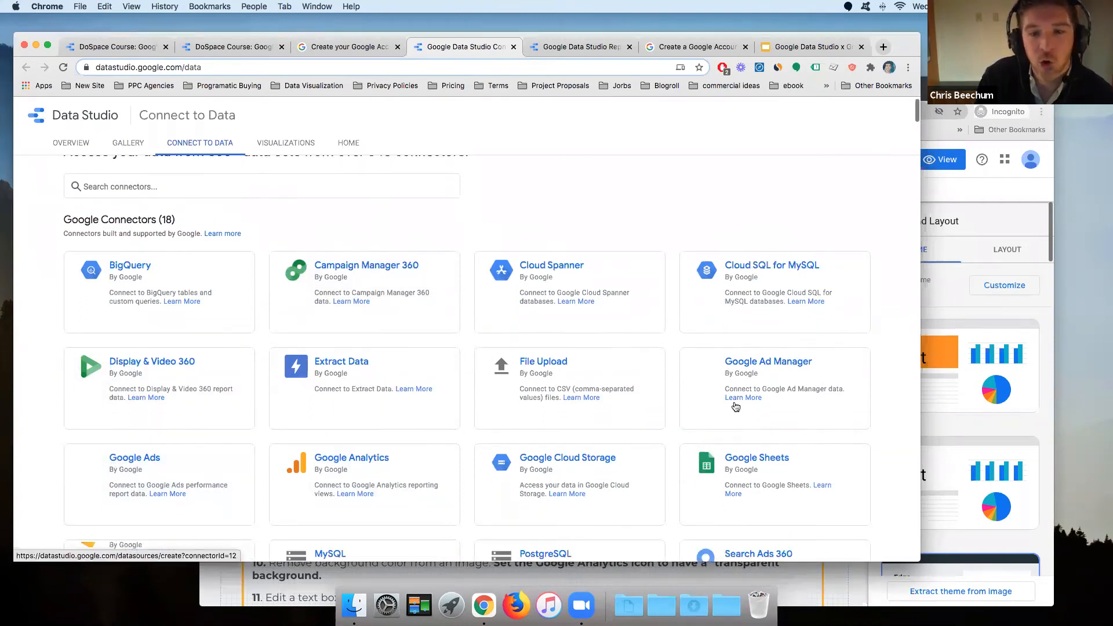
pyautogui.scroll(-2, 735, 406)
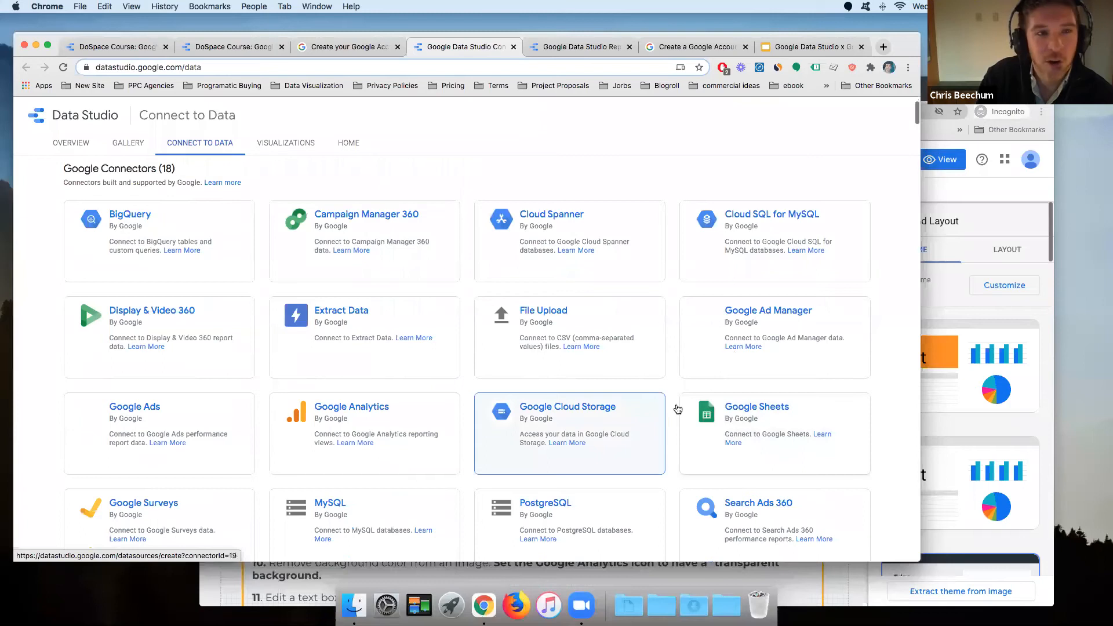
pyautogui.scroll(-2, 677, 409)
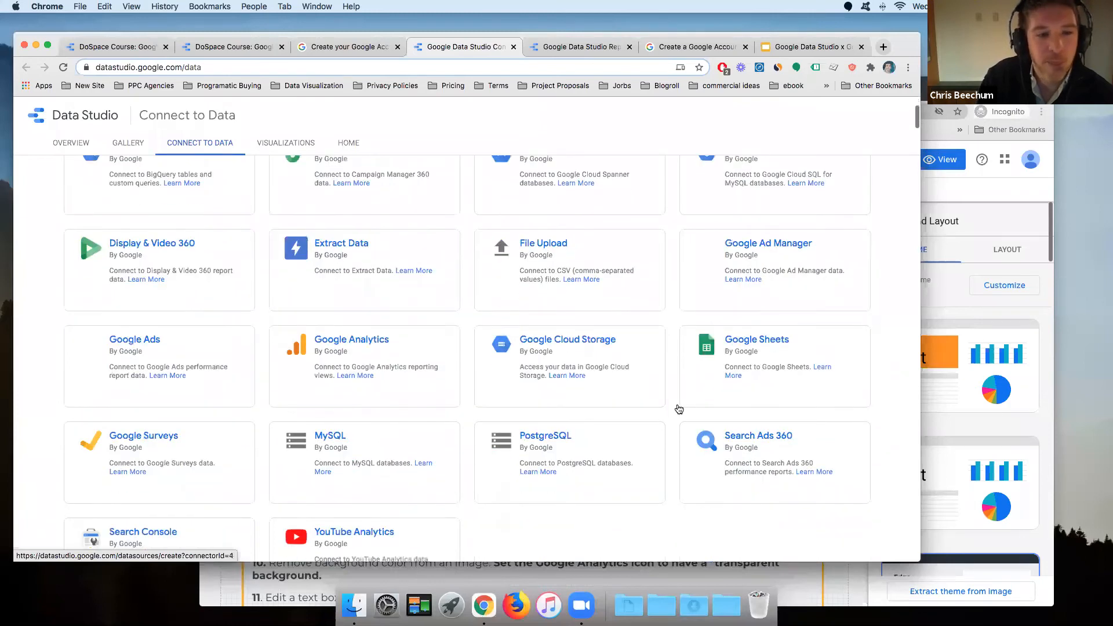
pyautogui.scroll(-2, 313, 495)
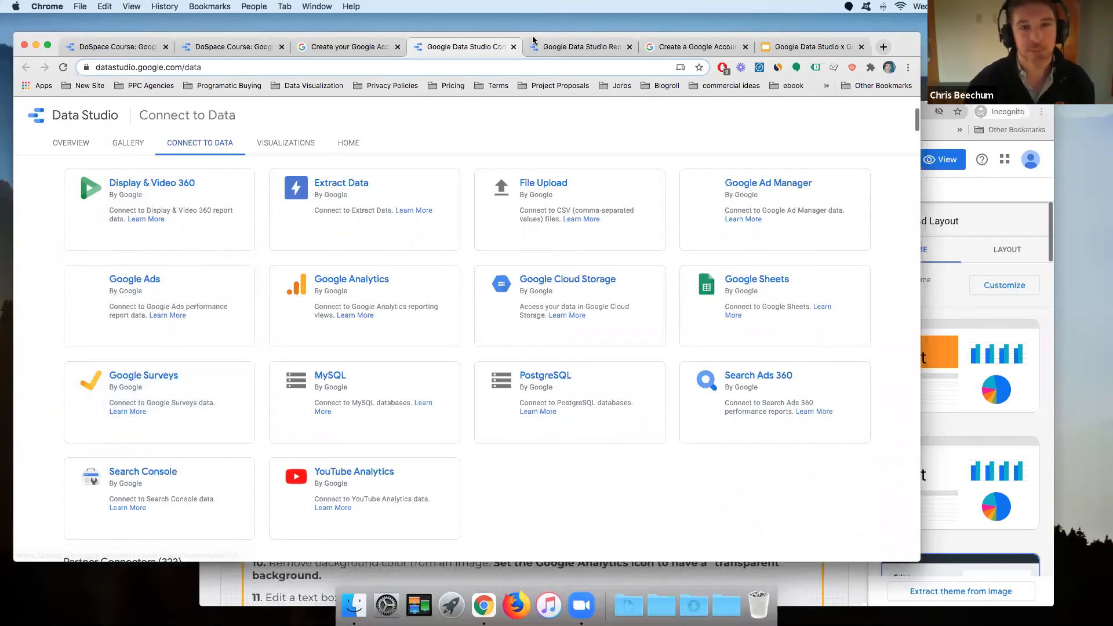
pyautogui.scroll(-4, 479, 255)
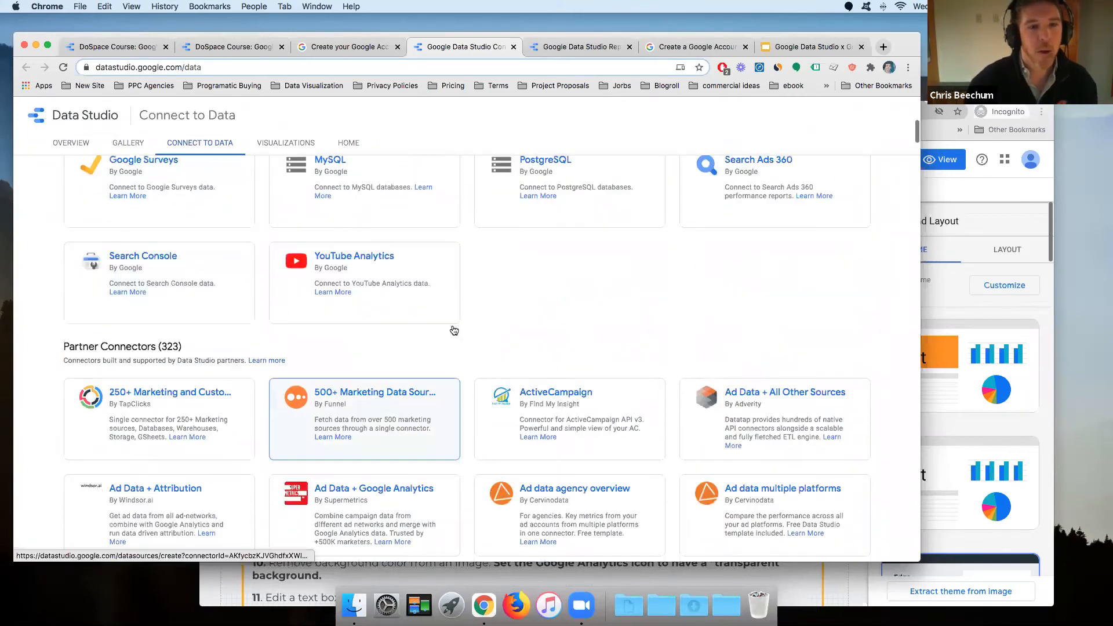
pyautogui.scroll(7, 454, 328)
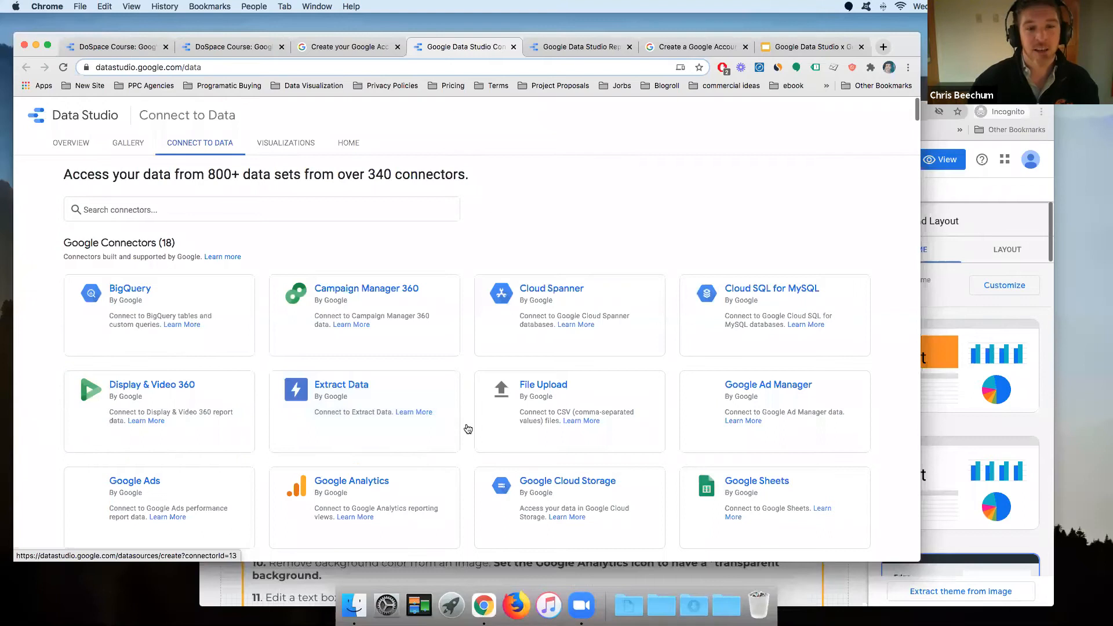
pyautogui.scroll(-8, 467, 429)
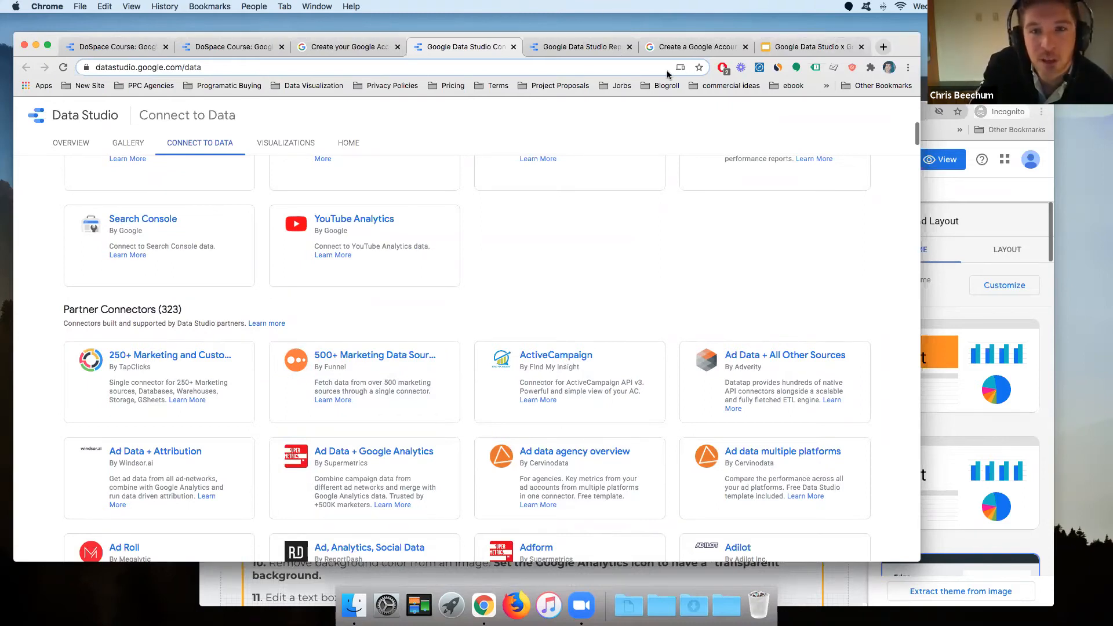
# Show the Data Studio Report Gallery with the reports built by the community
pyautogui.moveTo(590, 47); pyautogui.dragTo(629, 82)
pyautogui.click(630, 83)
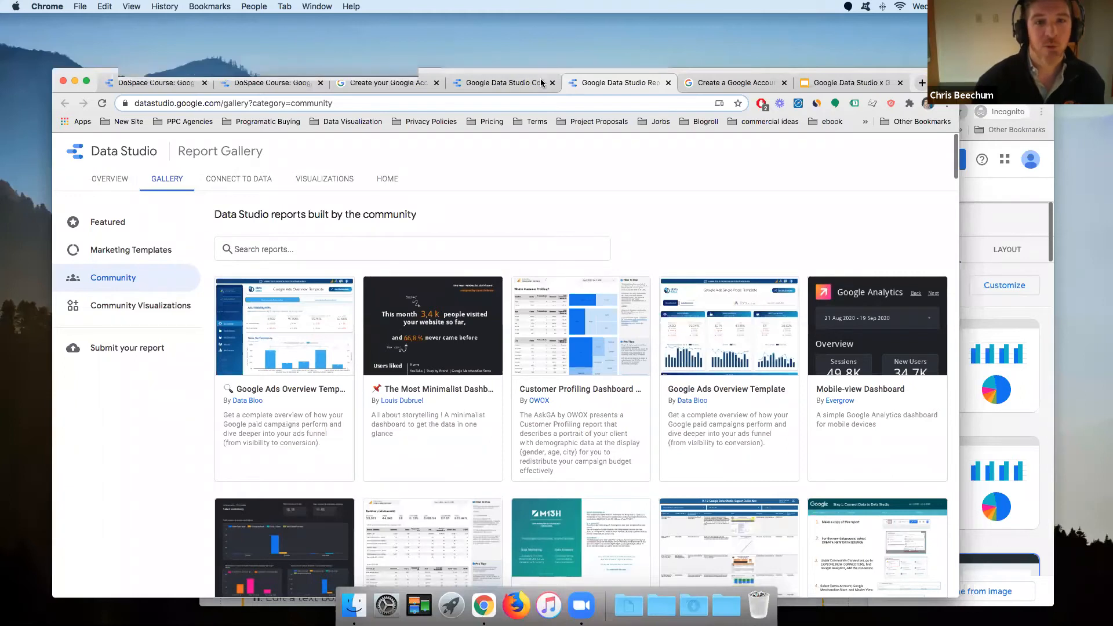
pyautogui.moveTo(540, 79); pyautogui.dragTo(542, 92)
# Return to the DoSpace Course report showing the Google Analytics Audience Overview dashboard and reposition its window
pyautogui.click(284, 105)
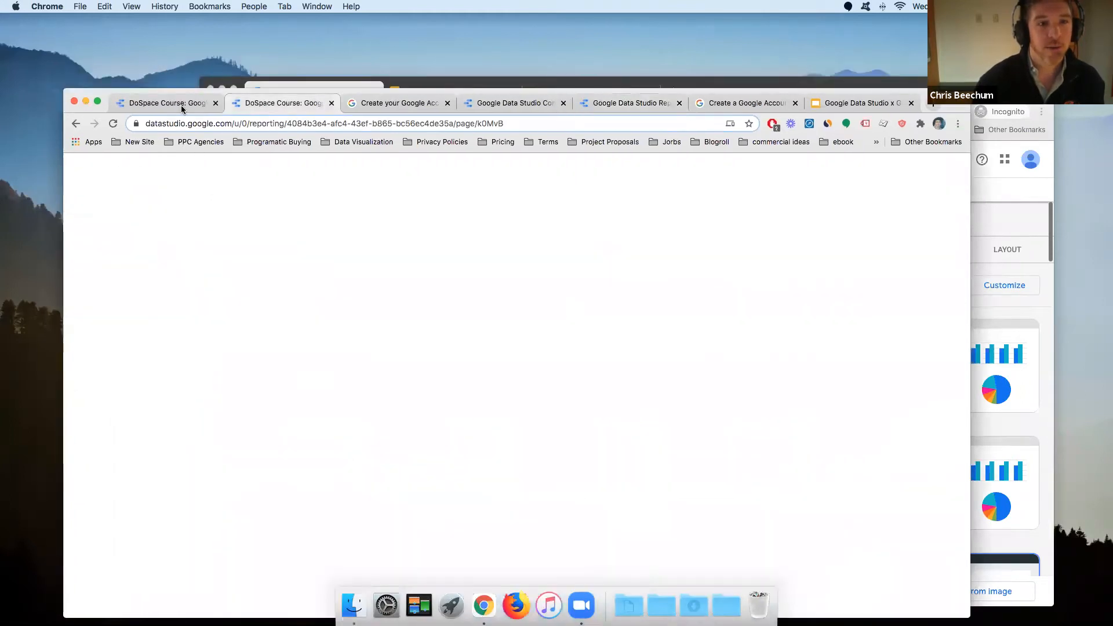
pyautogui.click(174, 103)
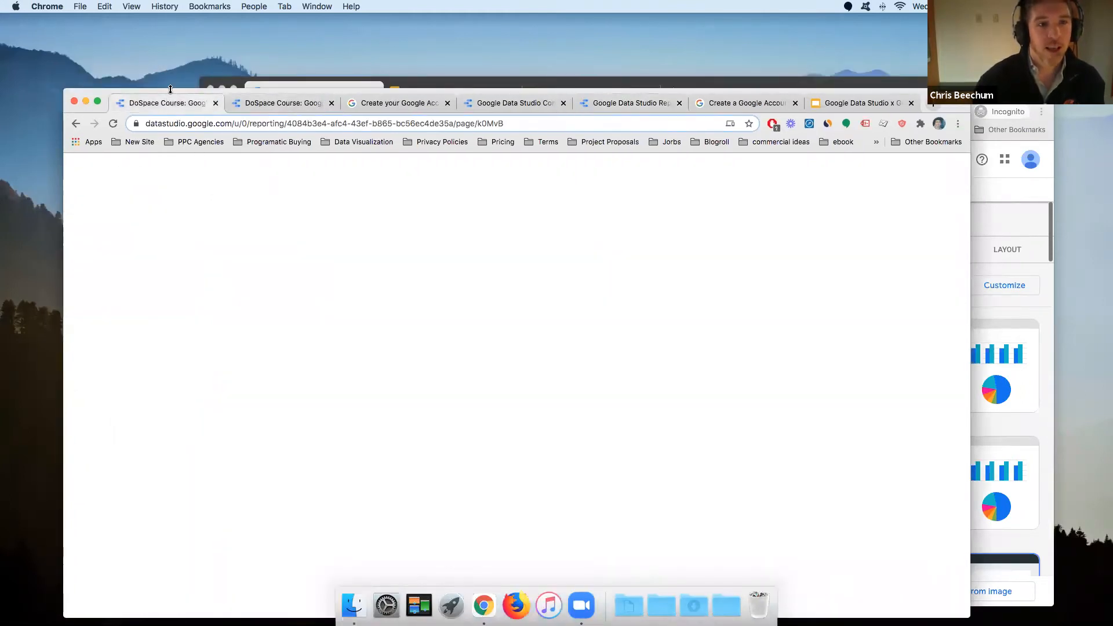
pyautogui.moveTo(78, 92); pyautogui.dragTo(50, 64)
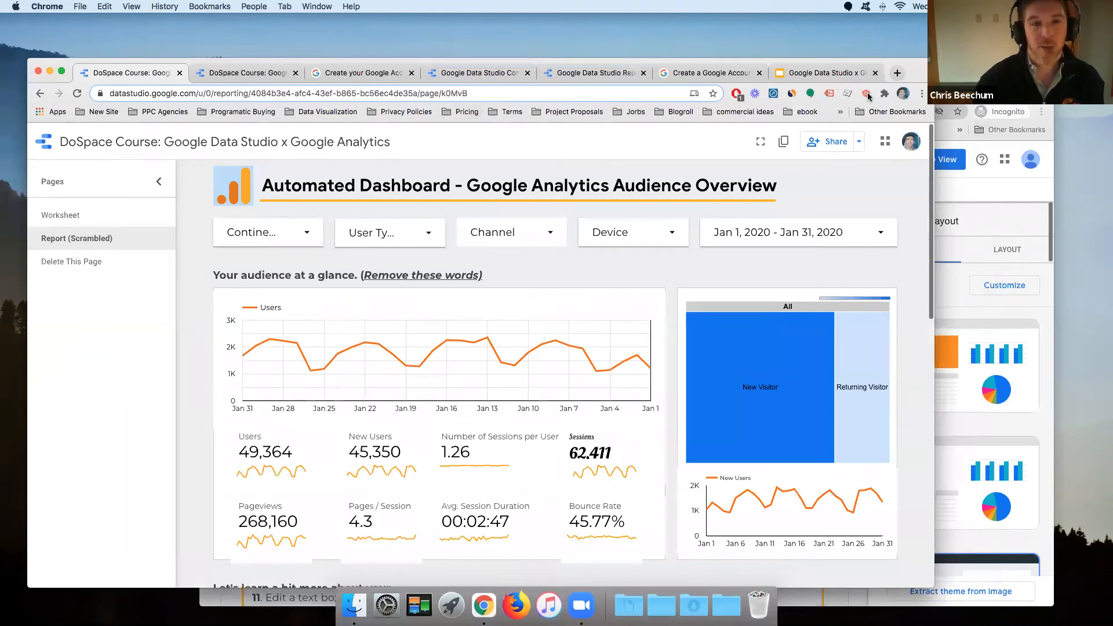
pyautogui.moveTo(910, 72); pyautogui.dragTo(877, 33)
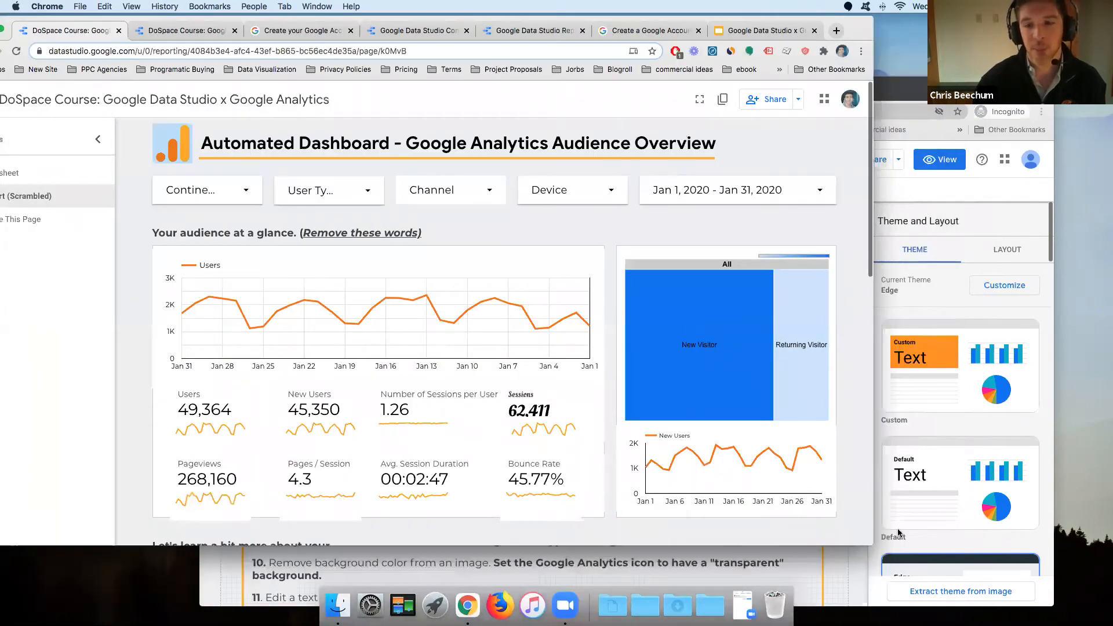
# Widen the browser window showing the Audience Overview dashboard and reposition it on the desktop
pyautogui.moveTo(873, 545); pyautogui.dragTo(1095, 579)
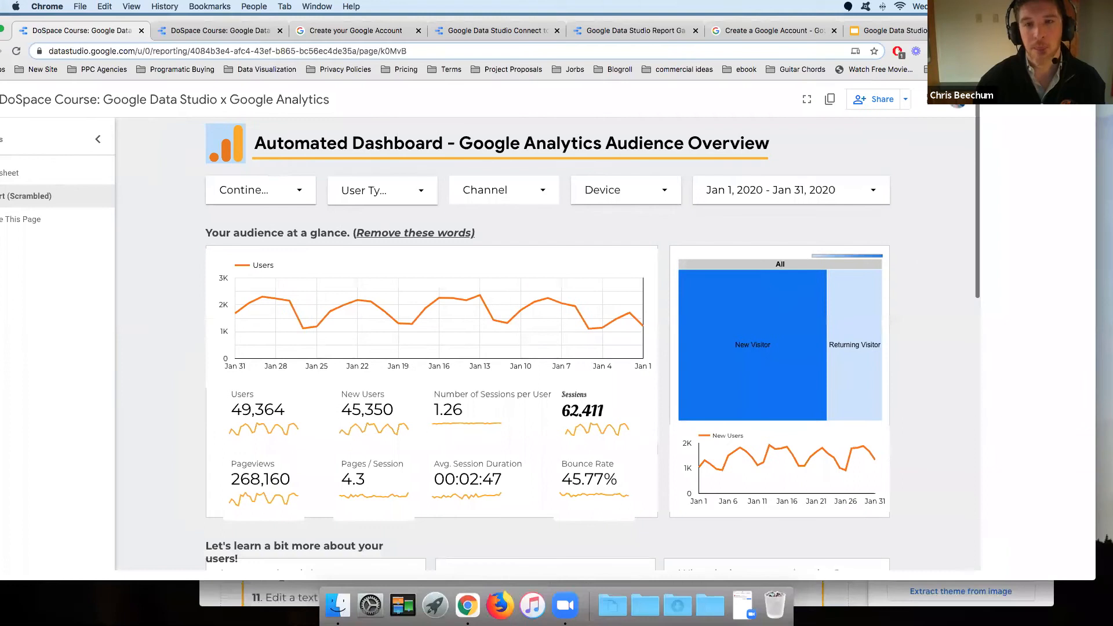
pyautogui.moveTo(1037, 26); pyautogui.dragTo(1020, 43)
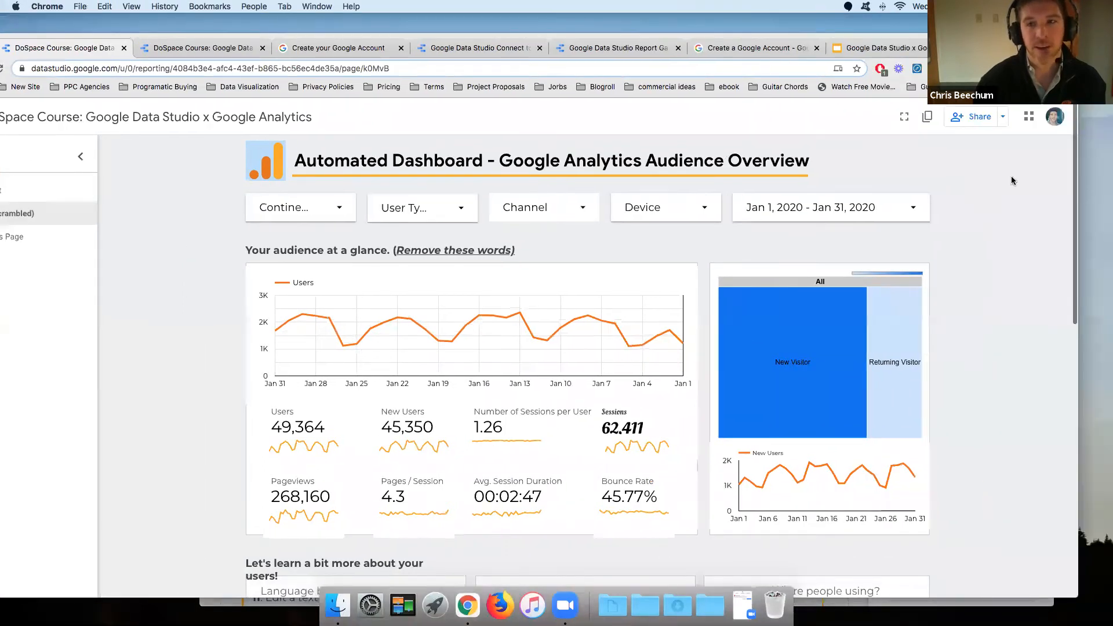
pyautogui.moveTo(1078, 181); pyautogui.dragTo(1012, 180)
pyautogui.moveTo(989, 44); pyautogui.dragTo(1067, 35)
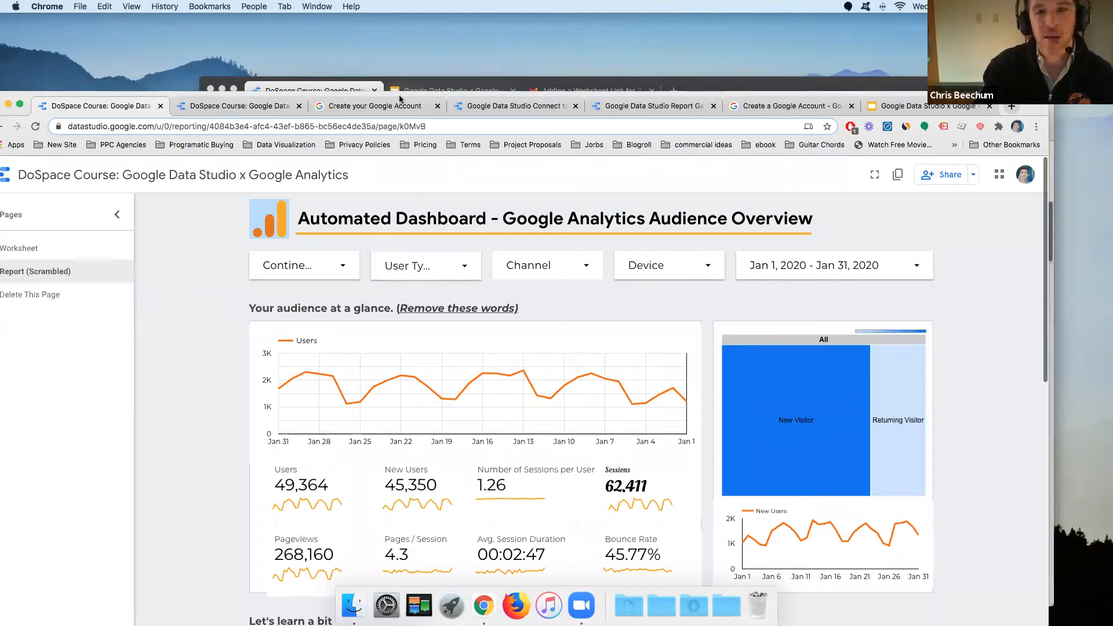
# Reorder the browser tabs so the Google account creation page comes second, and return to the dashboard report
pyautogui.moveTo(377, 106); pyautogui.dragTo(489, 74)
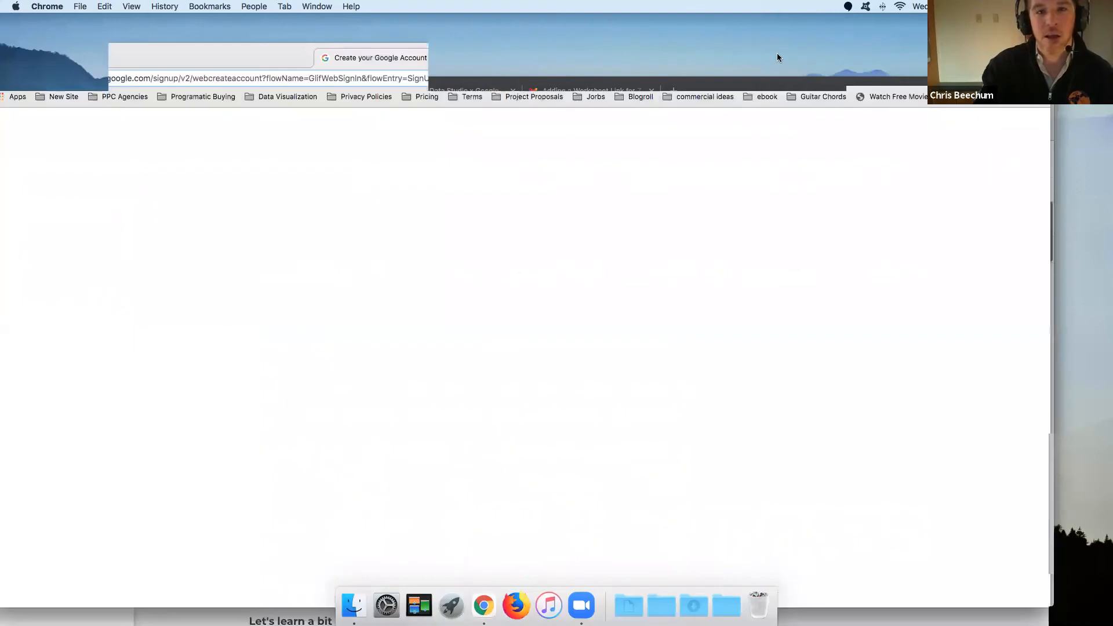
pyautogui.moveTo(87, 175); pyautogui.dragTo(112, 107)
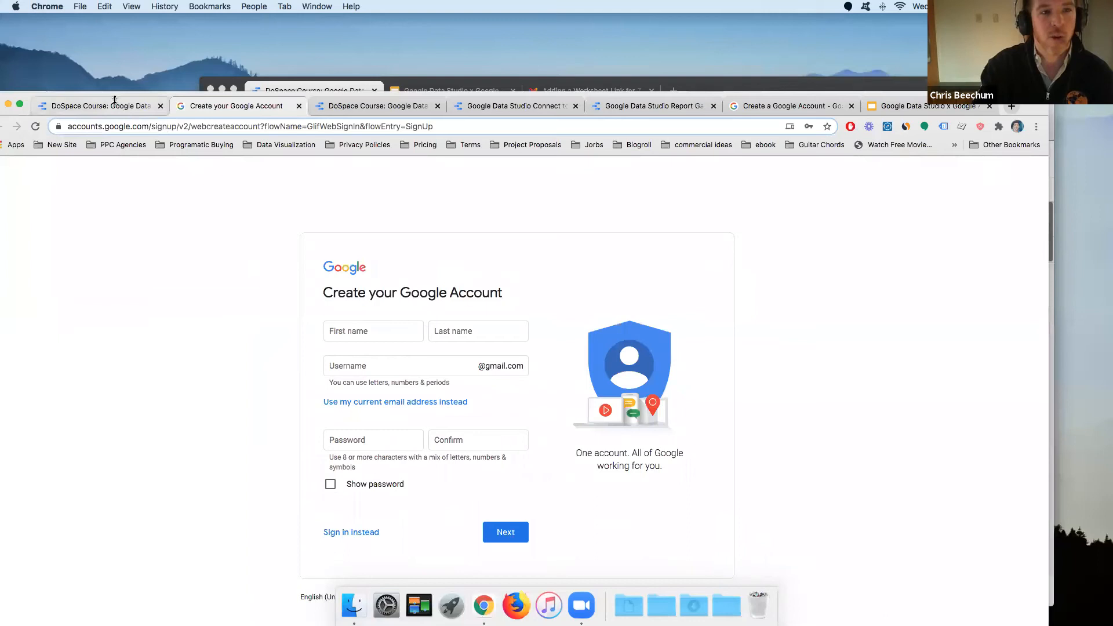
pyautogui.click(113, 100)
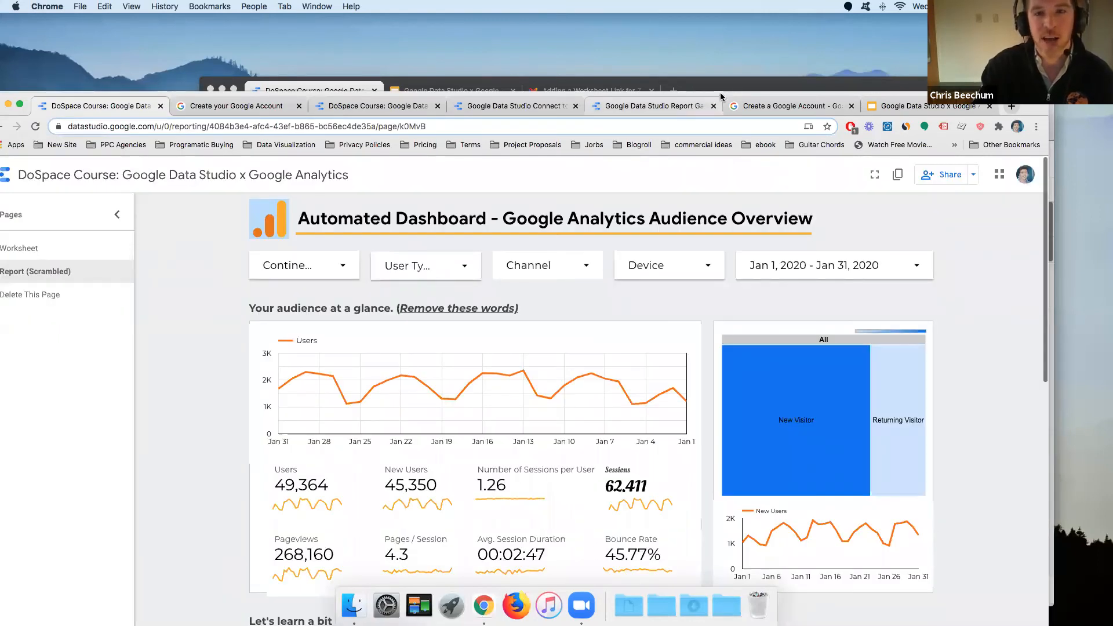
# Reposition the browser window so the report's page list is fully visible, and highlight the dashboard's title text
pyautogui.moveTo(727, 56); pyautogui.dragTo(741, 19)
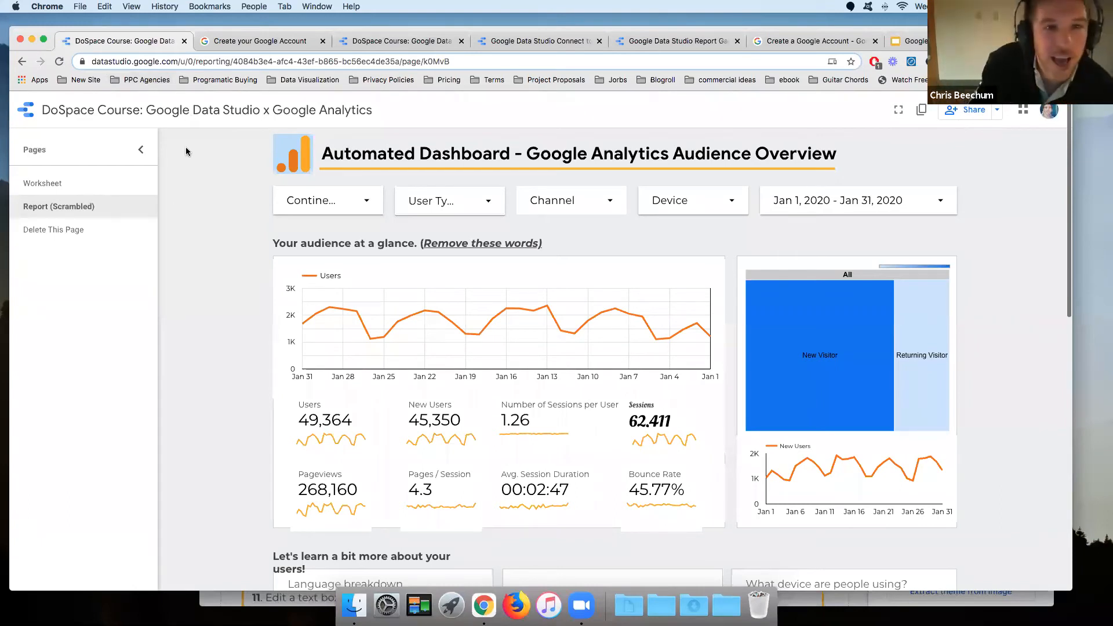
pyautogui.moveTo(1008, 38); pyautogui.dragTo(1003, 47)
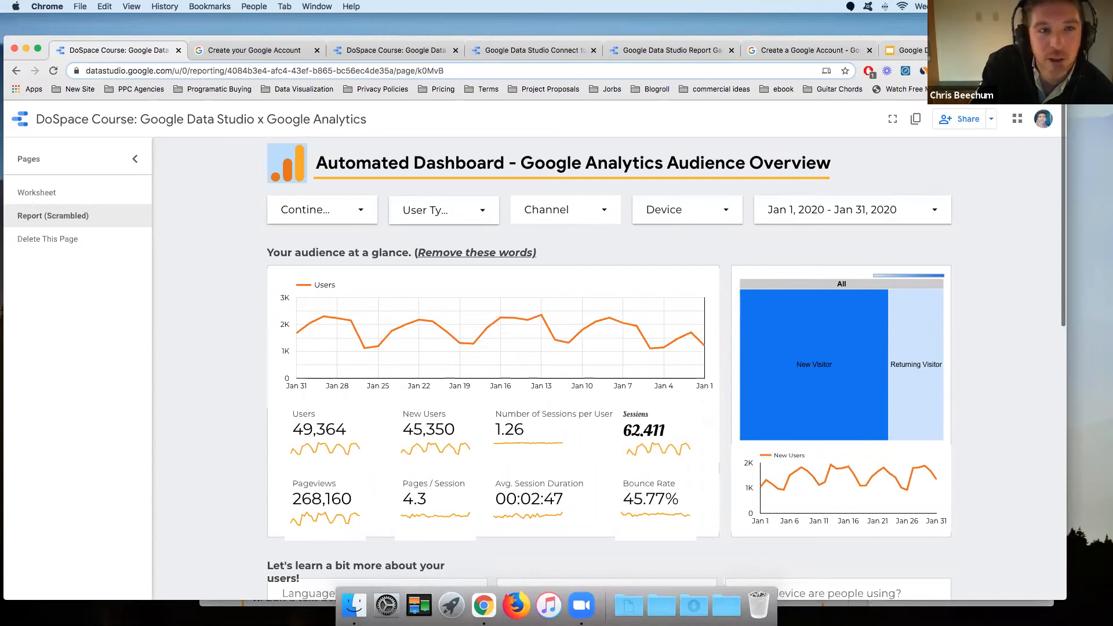
pyautogui.moveTo(1002, 46); pyautogui.dragTo(1028, 30)
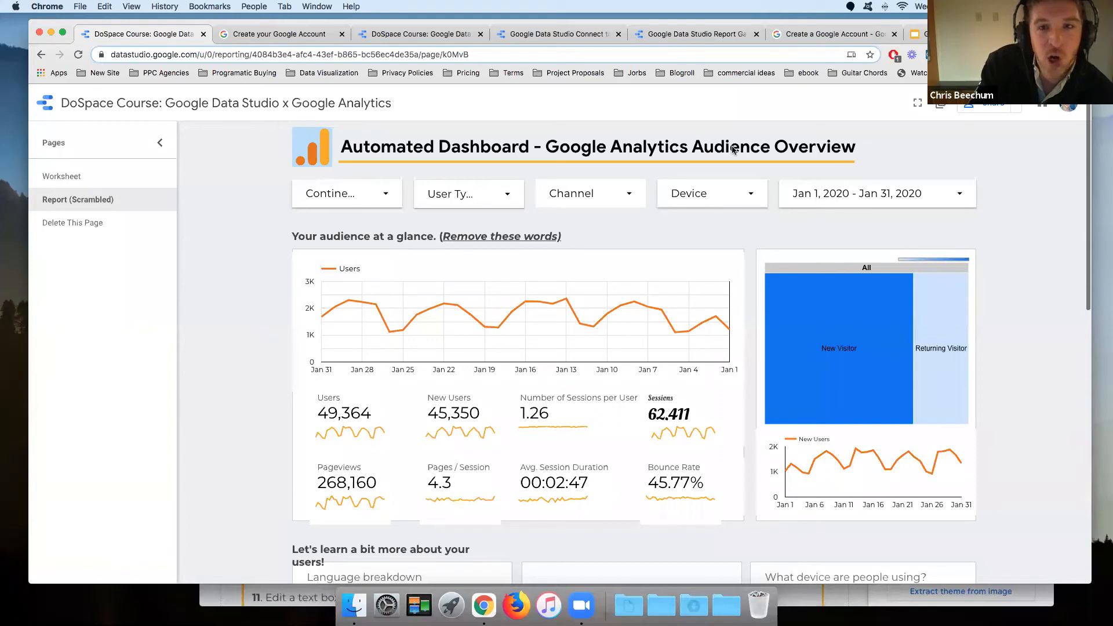
pyautogui.moveTo(444, 141); pyautogui.dragTo(335, 141)
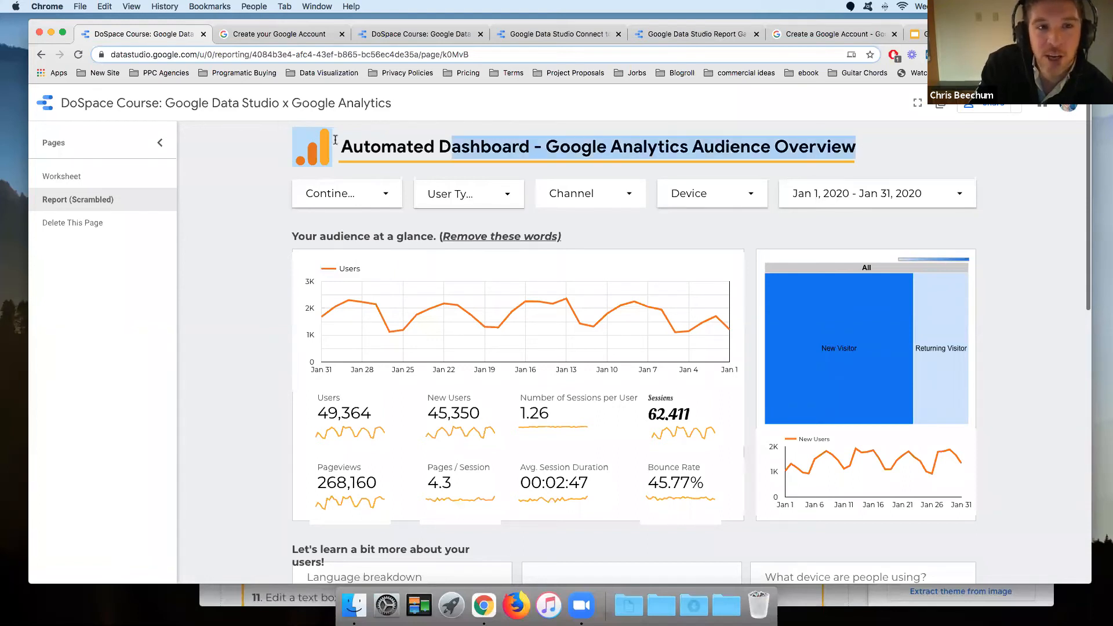
# Highlight the words "Google Analytics" in the dashboard title, and clear the selection
pyautogui.click(391, 147)
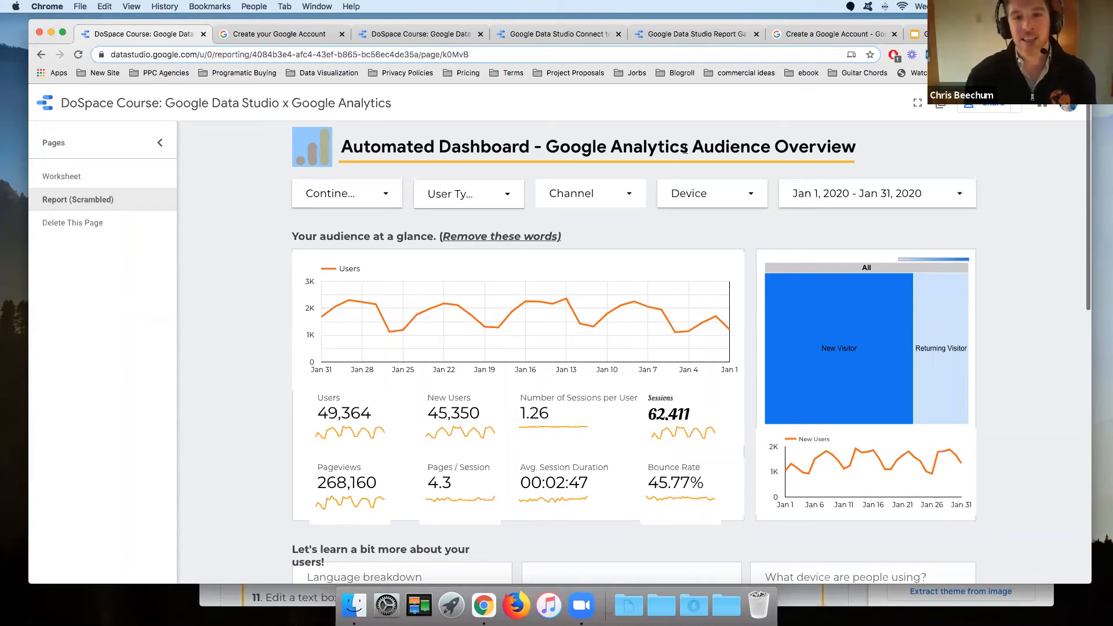
pyautogui.moveTo(546, 146); pyautogui.dragTo(686, 149)
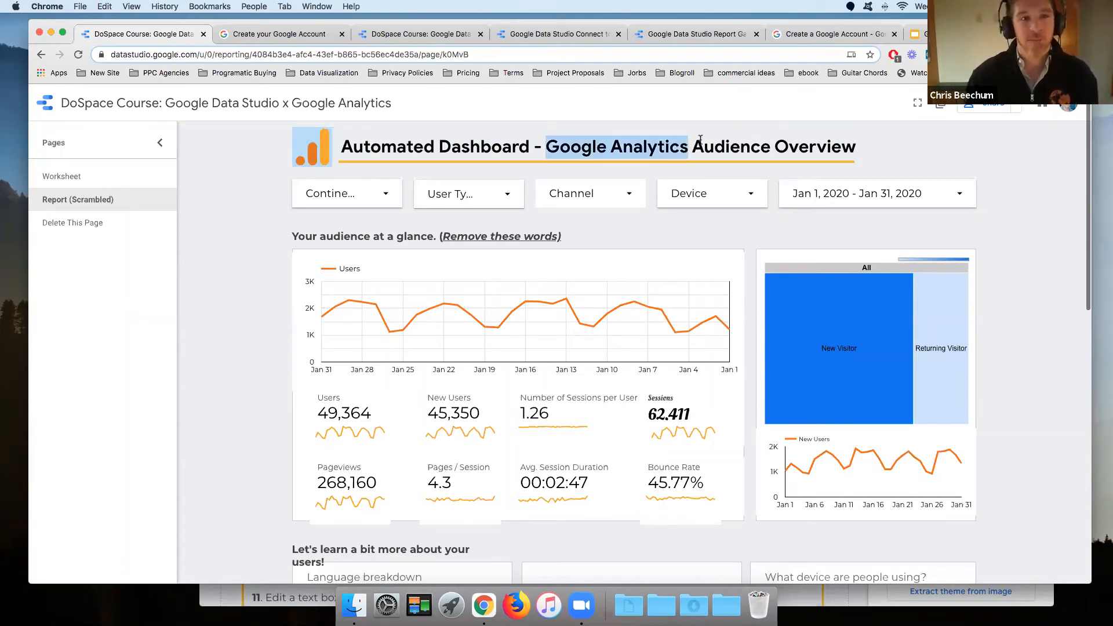
pyautogui.click(726, 138)
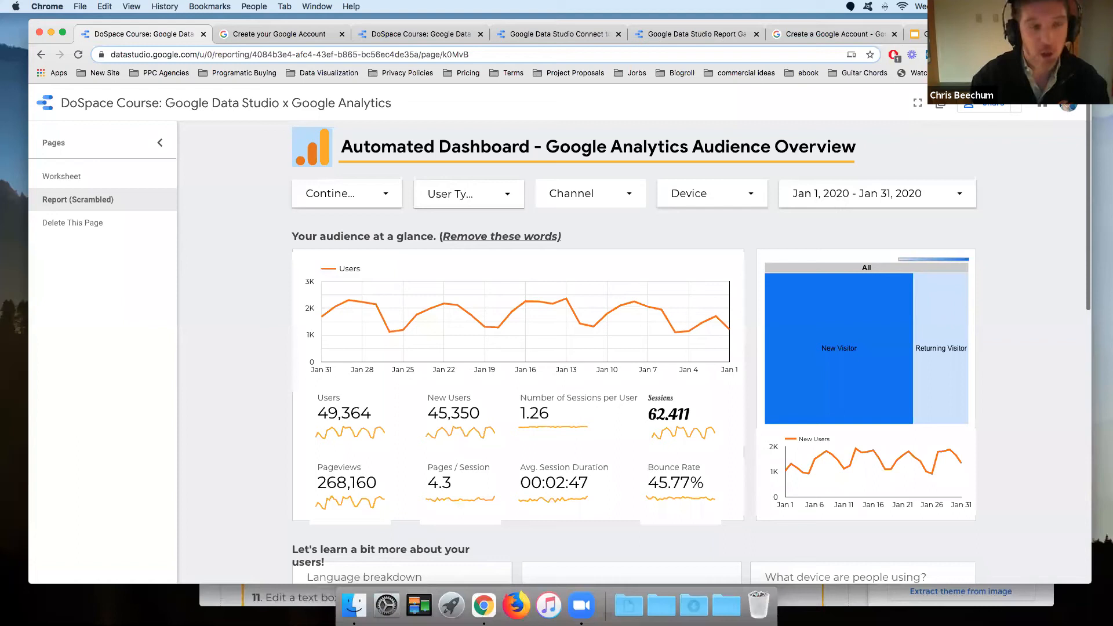
# Search the web for "google merchandise store" in a new browser tab and open the store's home page
pyautogui.press('super+t')
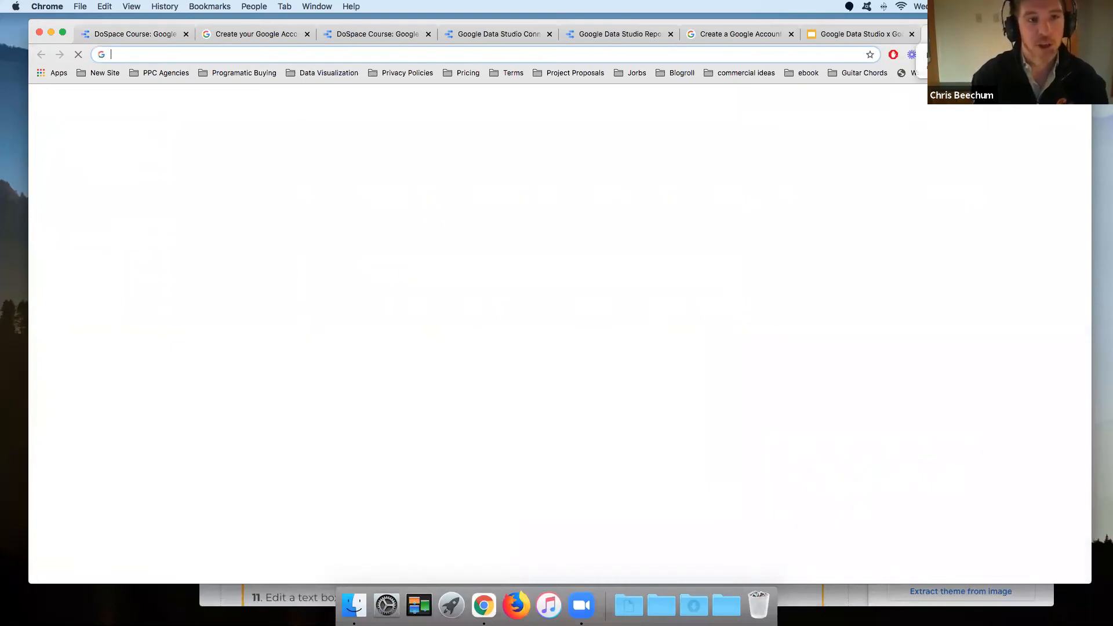
pyautogui.write('googlemerchandie')
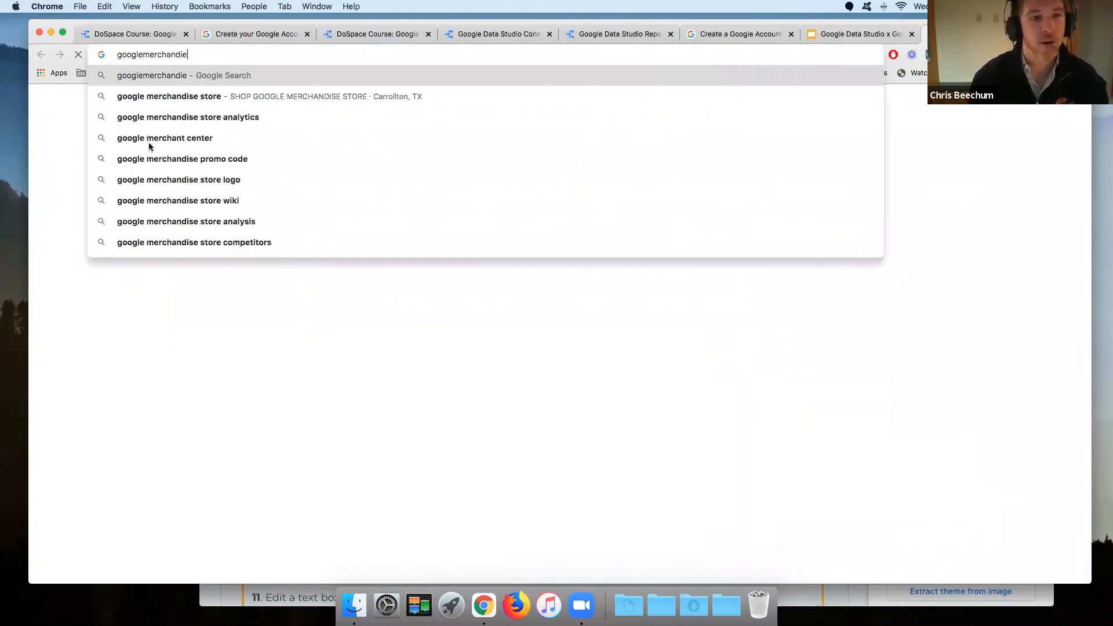
pyautogui.press('Down')
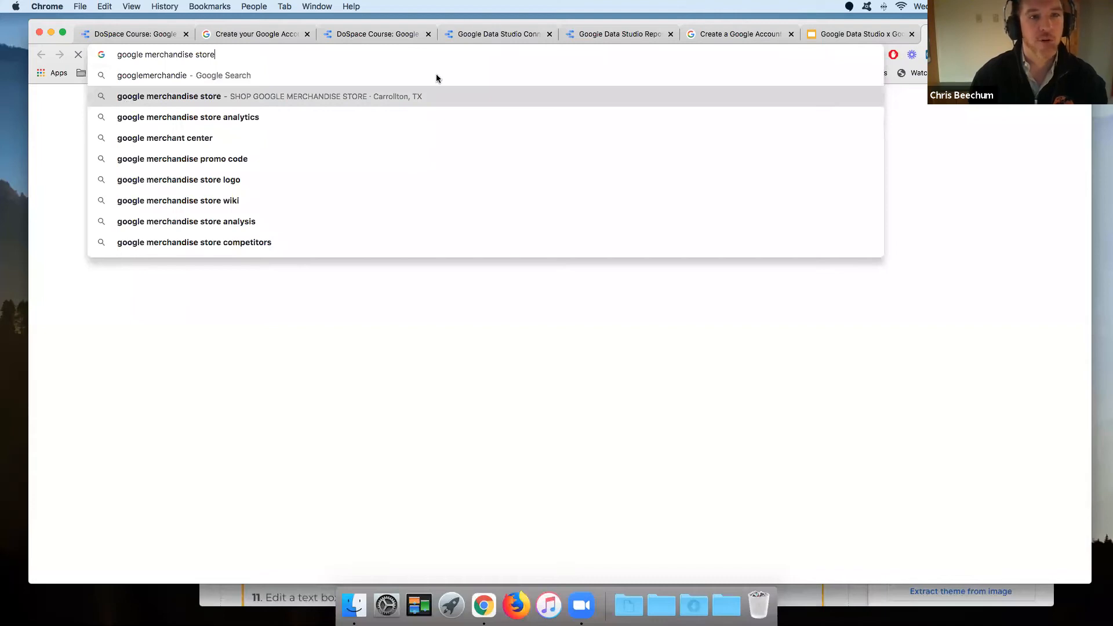
pyautogui.press('Return')
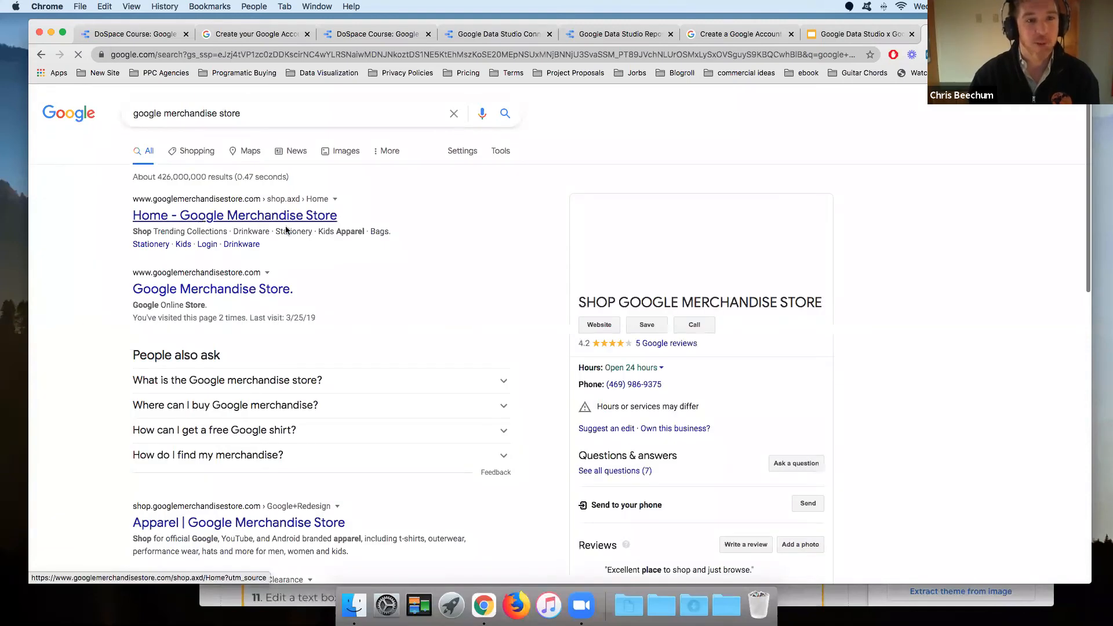
pyautogui.click(221, 224)
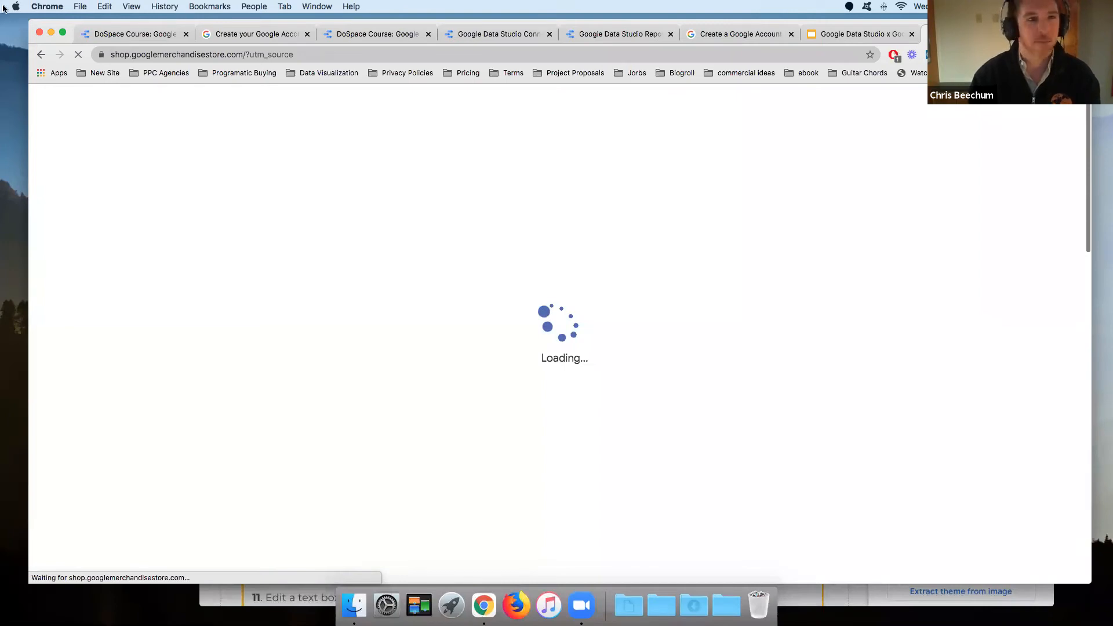
# Return to the Audience Overview dashboard and examine the options of its Device filter
pyautogui.click(103, 36)
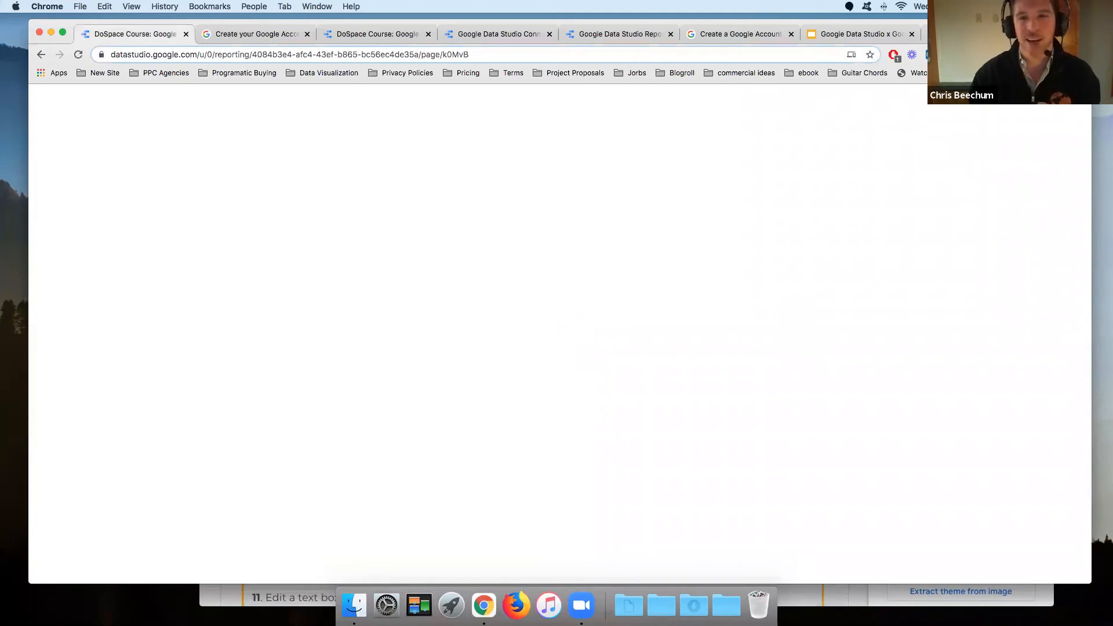
pyautogui.moveTo(996, 33); pyautogui.dragTo(969, 27)
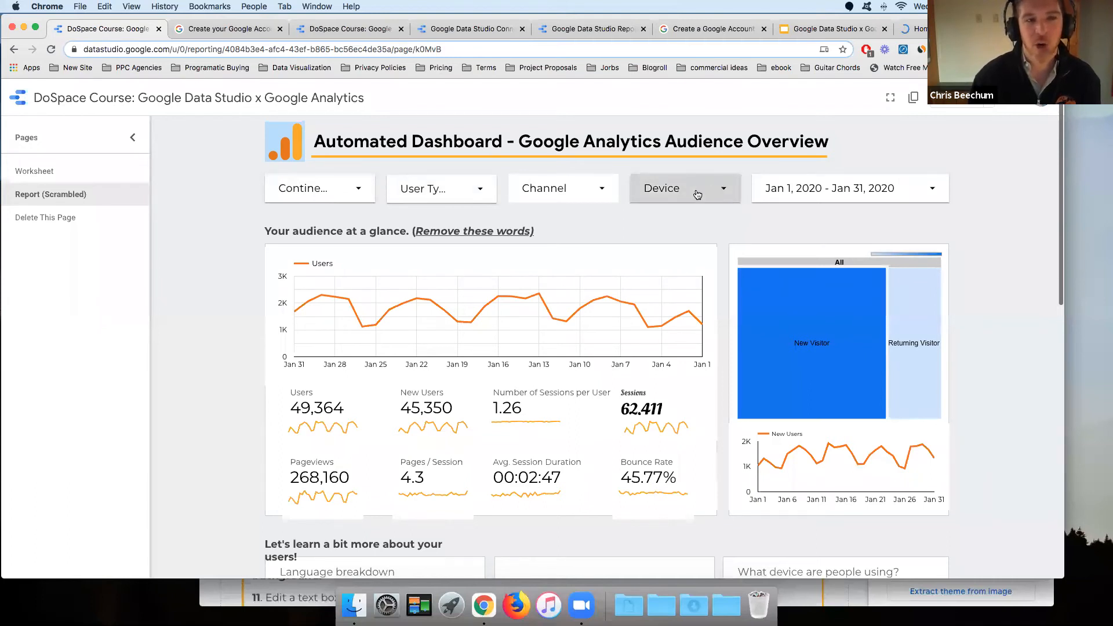
pyautogui.click(673, 173)
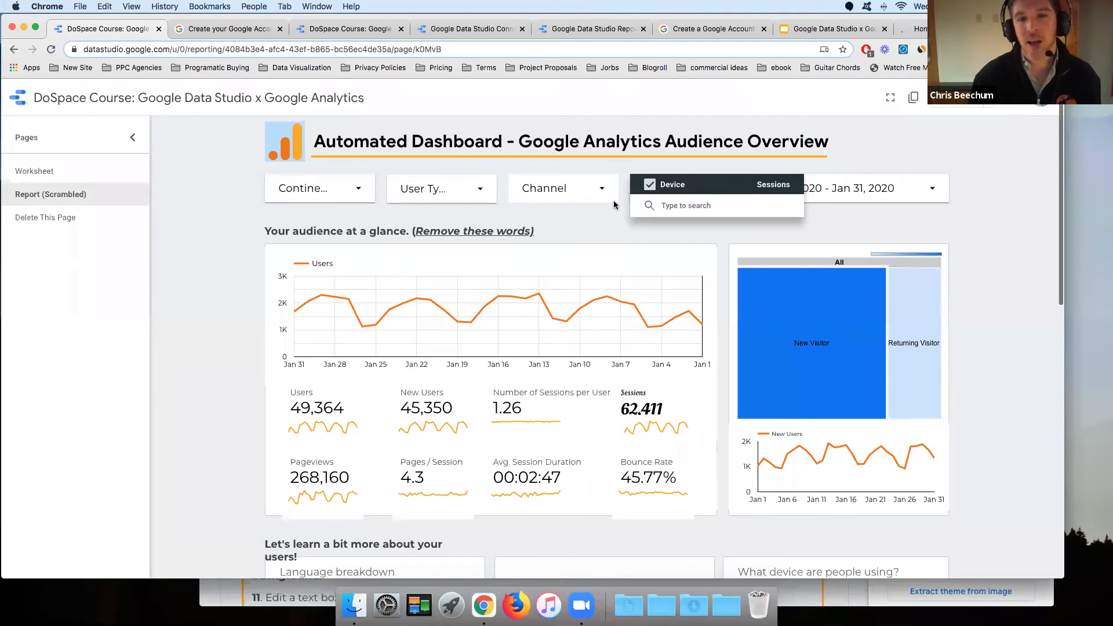
pyautogui.moveTo(653, 230)
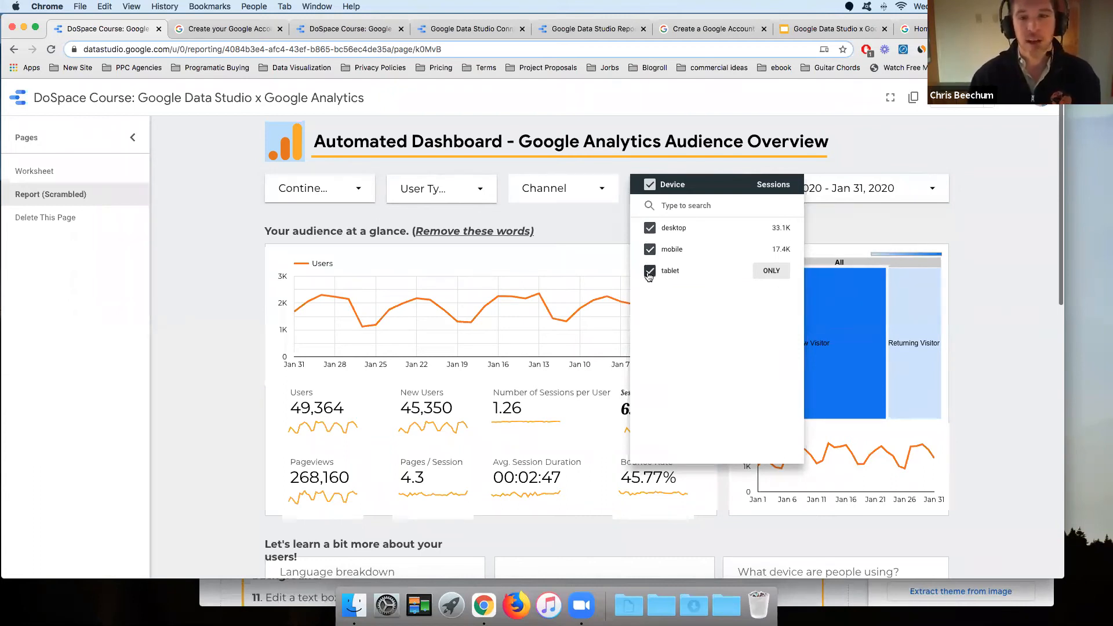
pyautogui.click(984, 164)
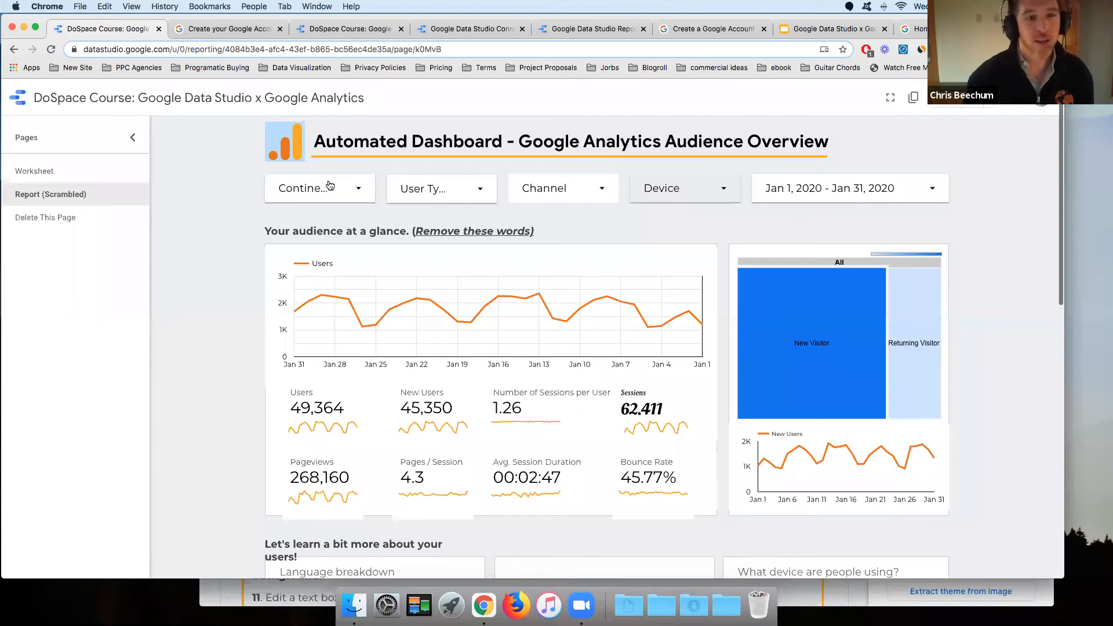
# Check the User Type filter on the dashboard, close it unchanged, and reposition the browser window slightly
pyautogui.click(439, 192)
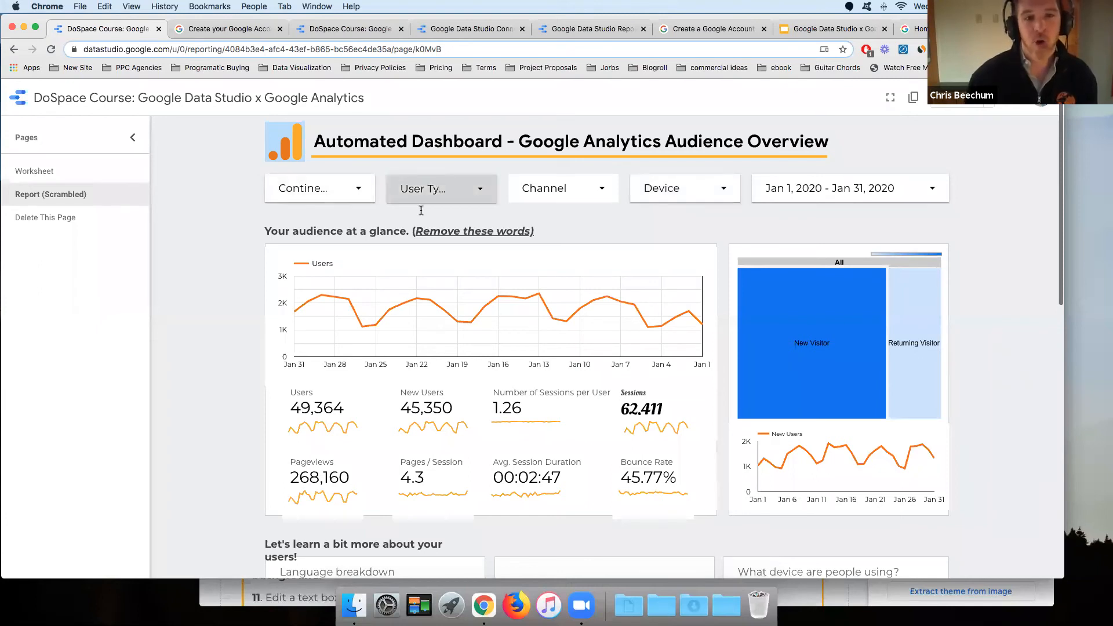
pyautogui.click(203, 170)
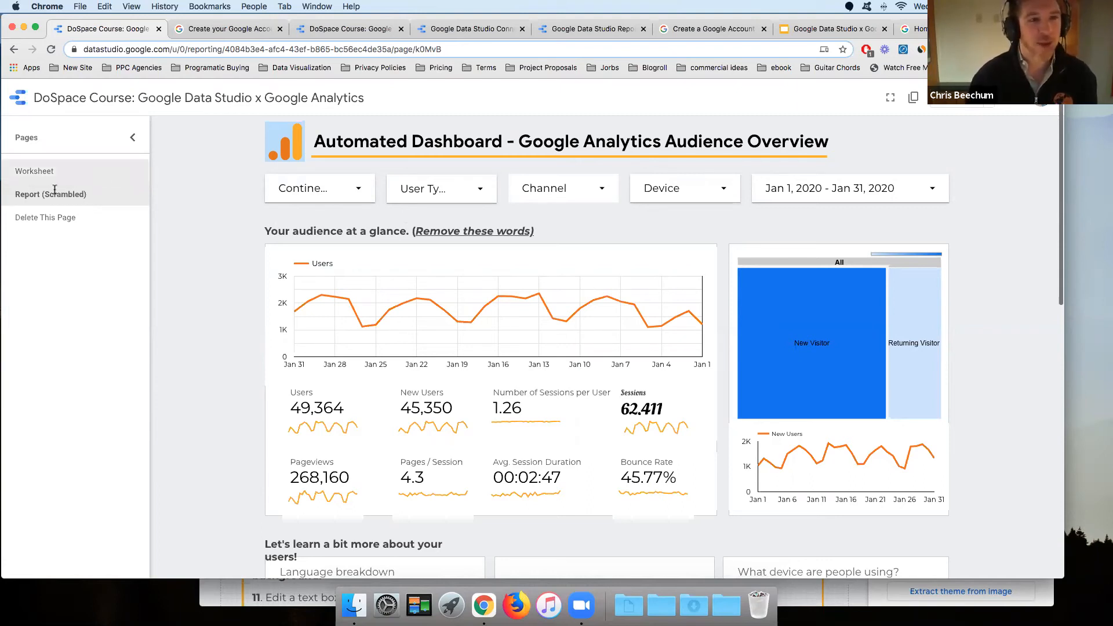
pyautogui.moveTo(835, 18)
pyautogui.mouseDown()
pyautogui.moveTo(853, 60)
pyautogui.moveTo(831, 29)
pyautogui.moveTo(848, 18)
pyautogui.moveTo(830, 26)
pyautogui.mouseUp()
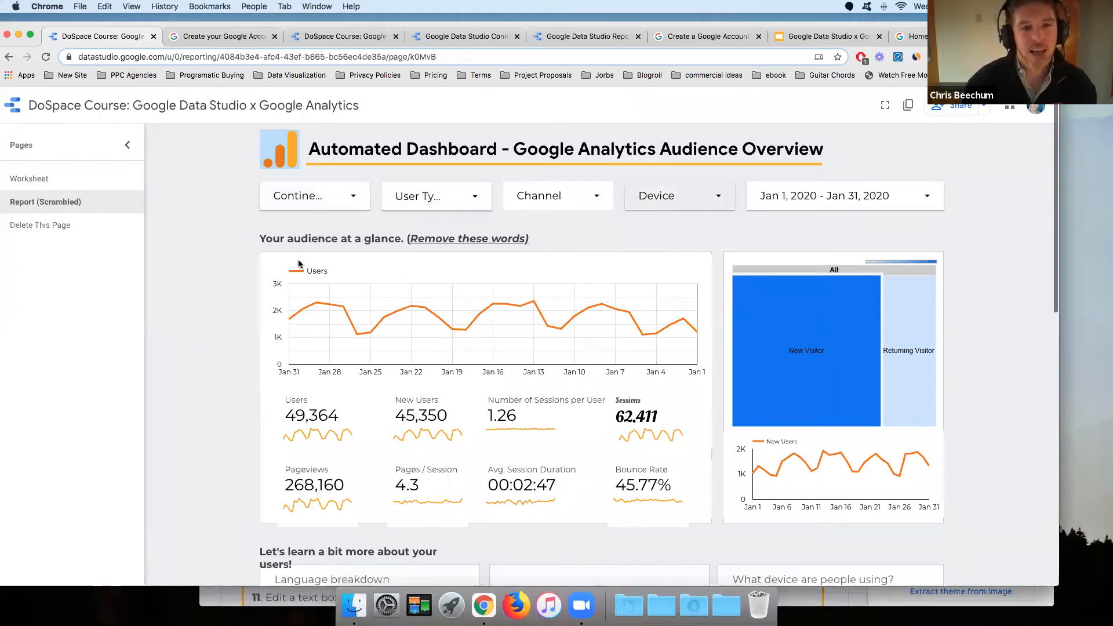
# Examine the dashboard's users trend, visitor treemap, scorecards, language breakdown and device chart through to the end of the report
pyautogui.moveTo(290, 316)
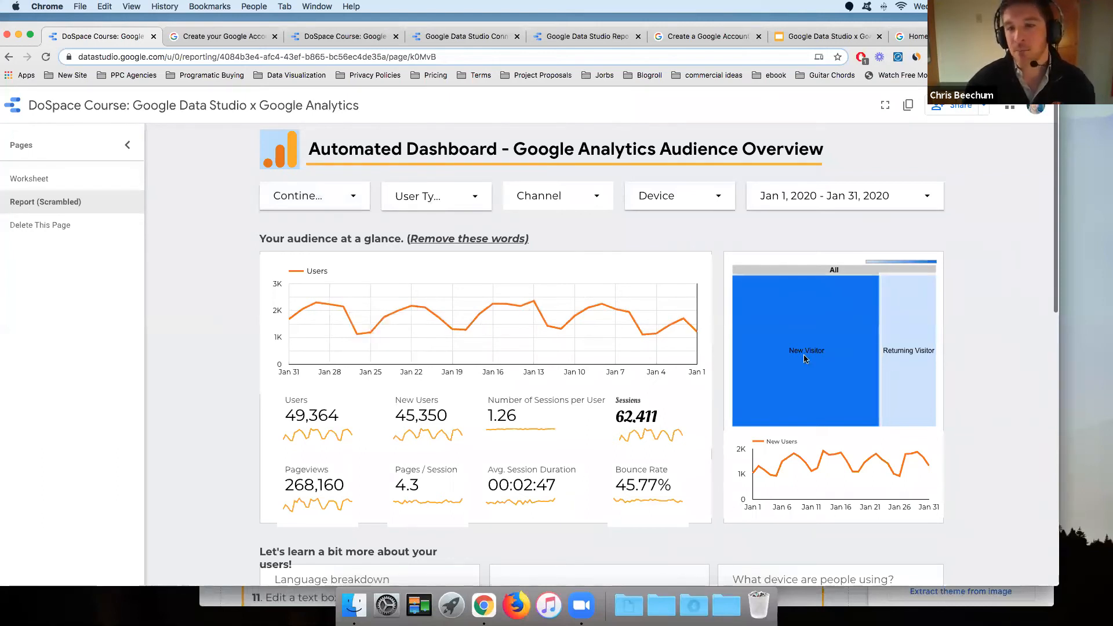
pyautogui.moveTo(806, 358)
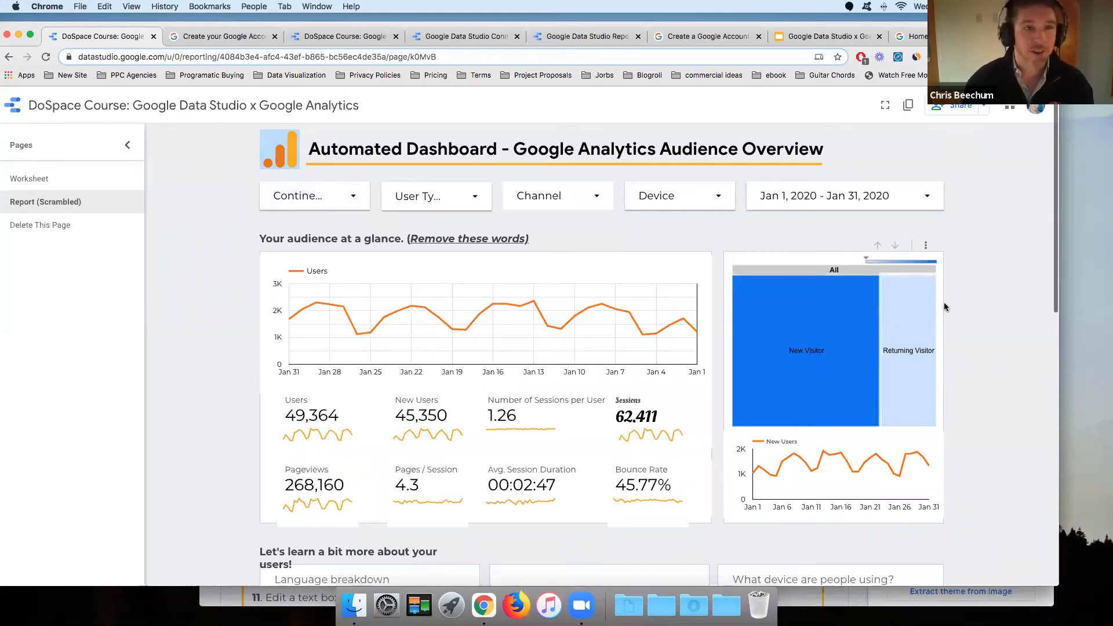
pyautogui.moveTo(921, 317)
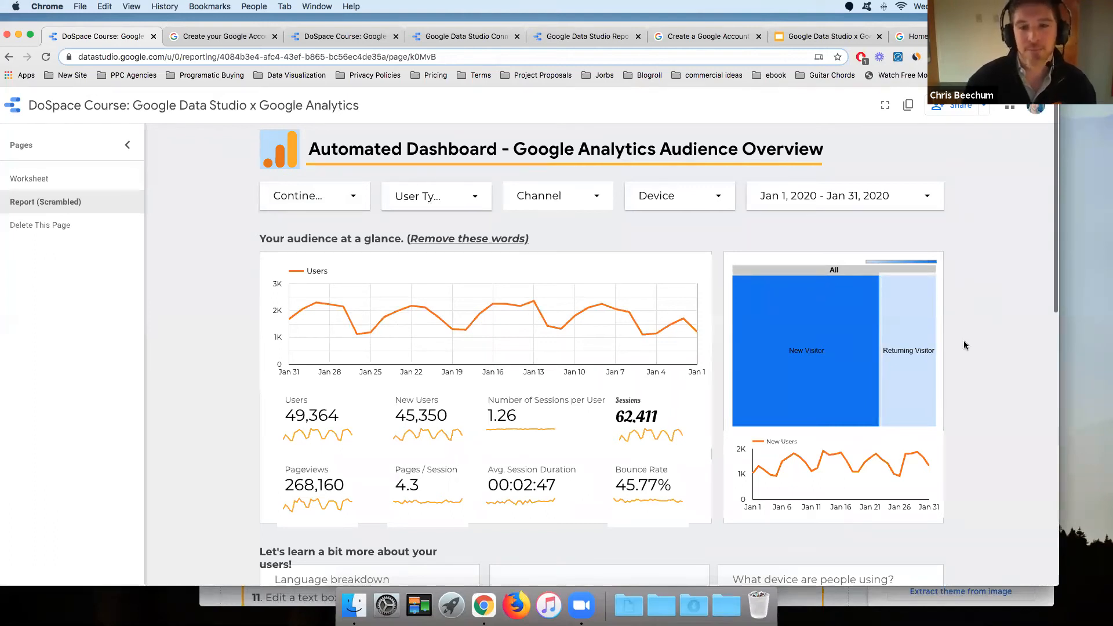
pyautogui.scroll(-4, 811, 347)
pyautogui.scroll(-1, 673, 257)
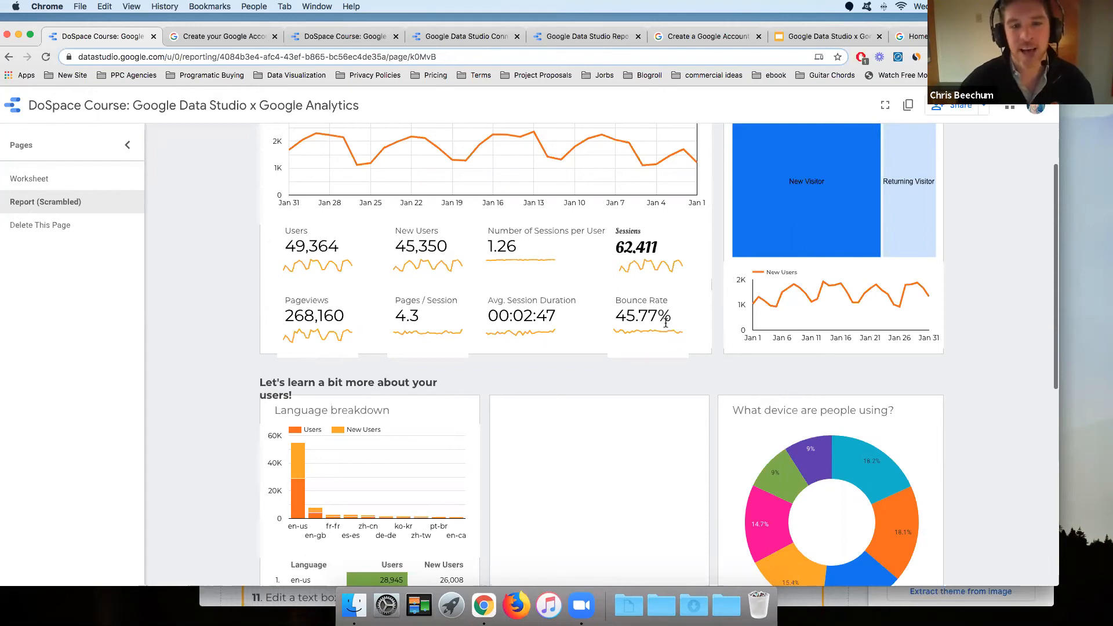
pyautogui.scroll(2, 958, 359)
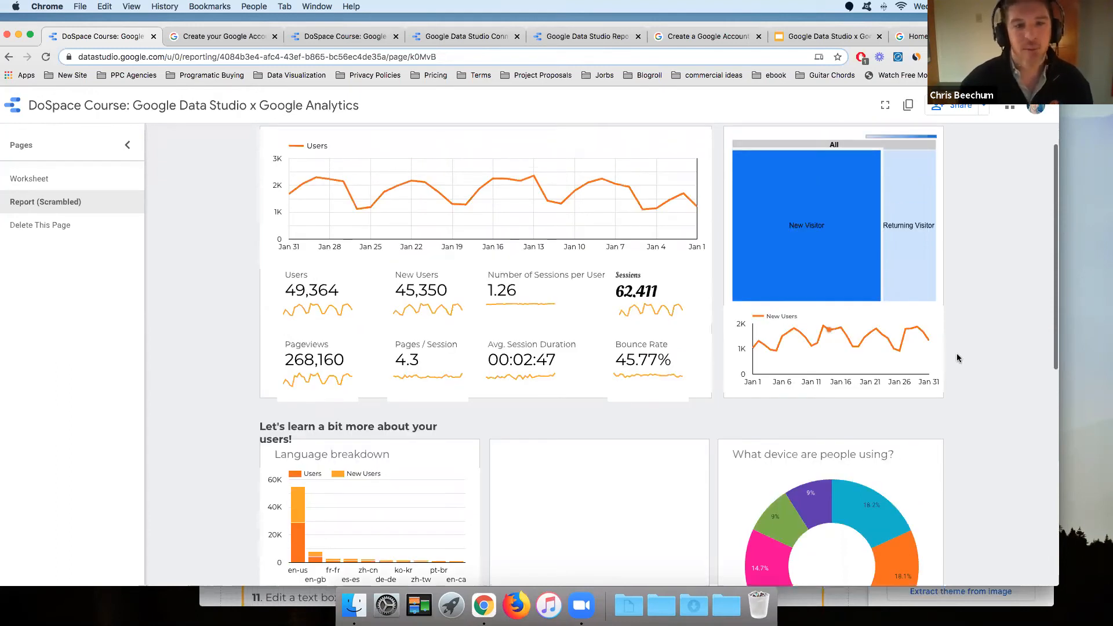
pyautogui.scroll(-5, 957, 358)
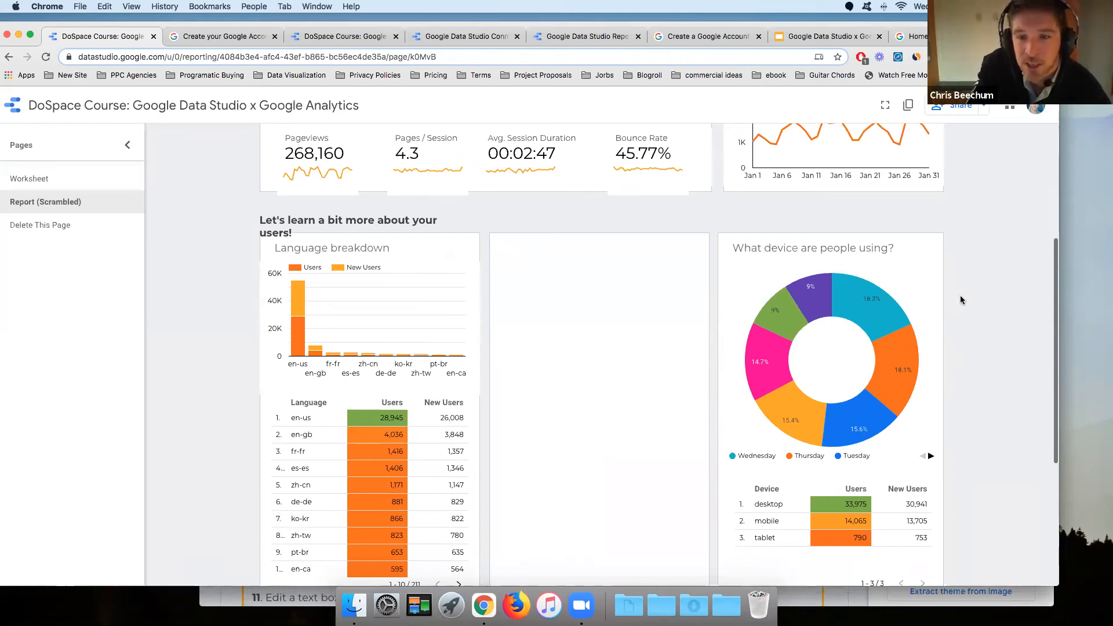
pyautogui.scroll(1, 971, 356)
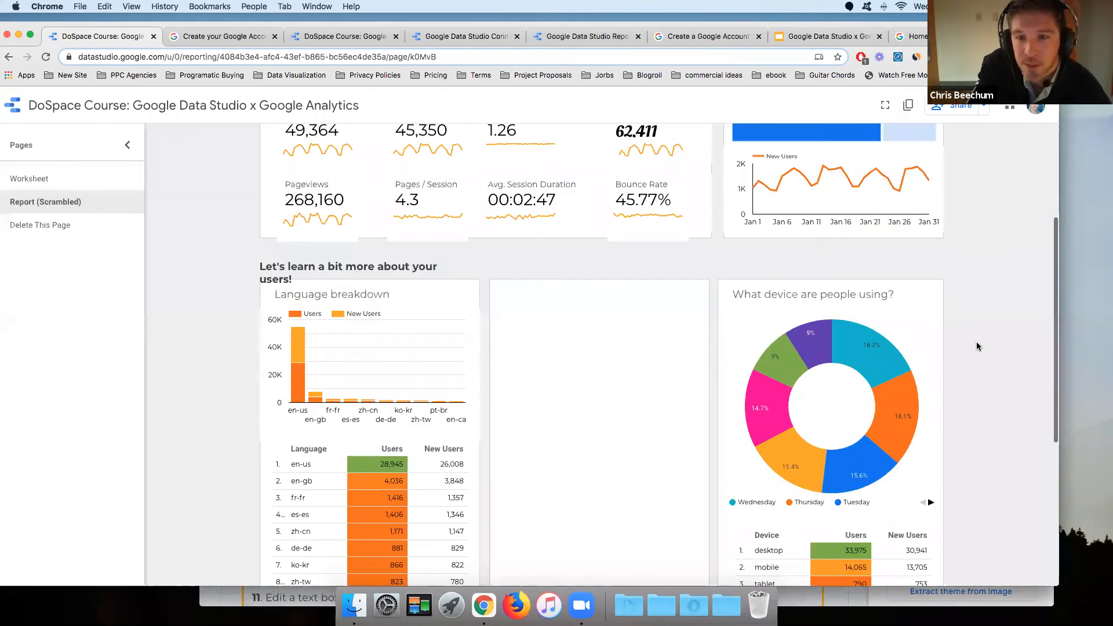
pyautogui.scroll(-4, 976, 342)
pyautogui.scroll(-2, 976, 342)
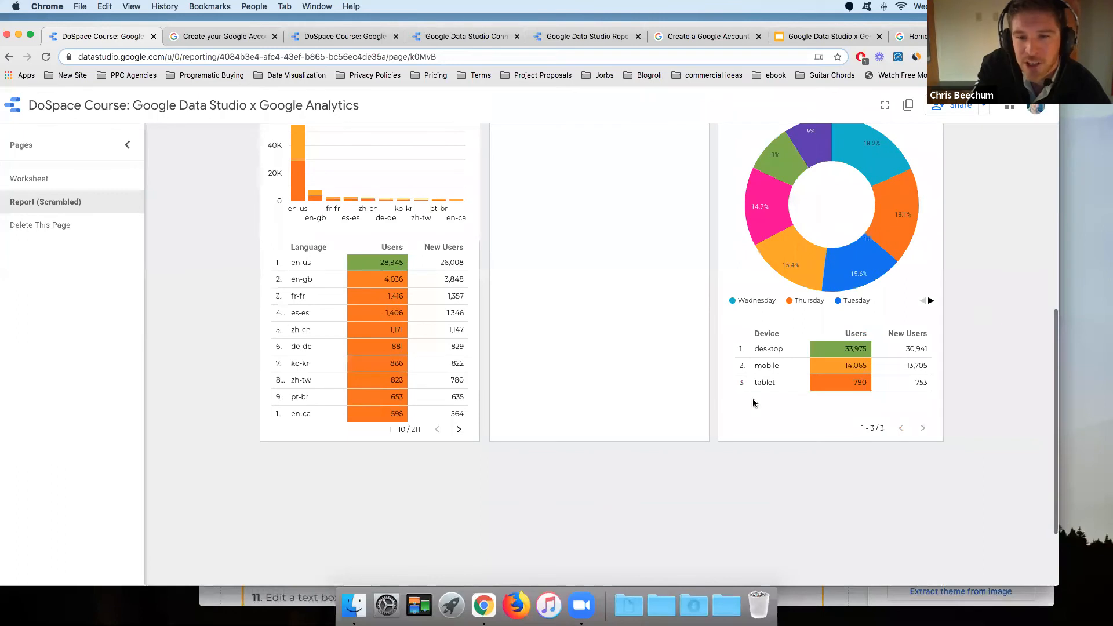
pyautogui.scroll(4, 759, 359)
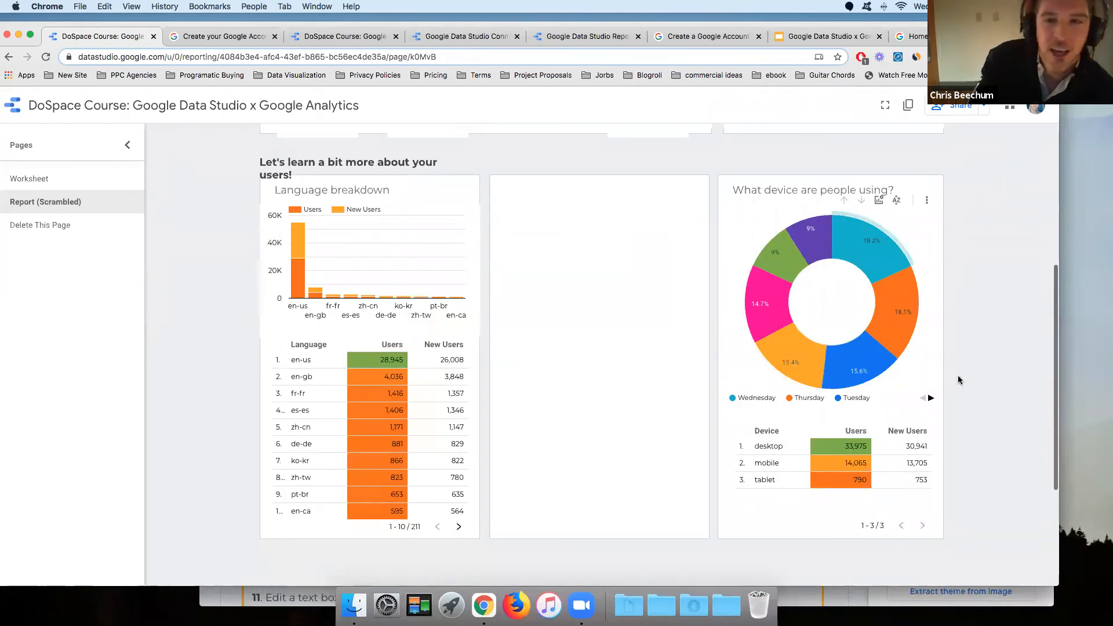
pyautogui.scroll(-8, 965, 380)
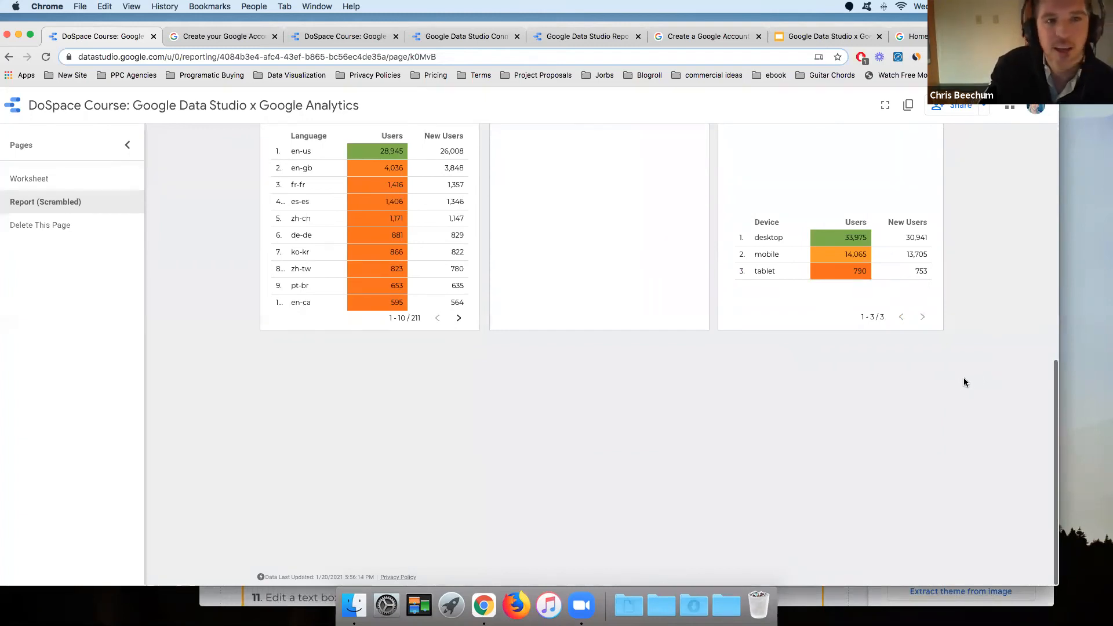
pyautogui.scroll(20, 963, 377)
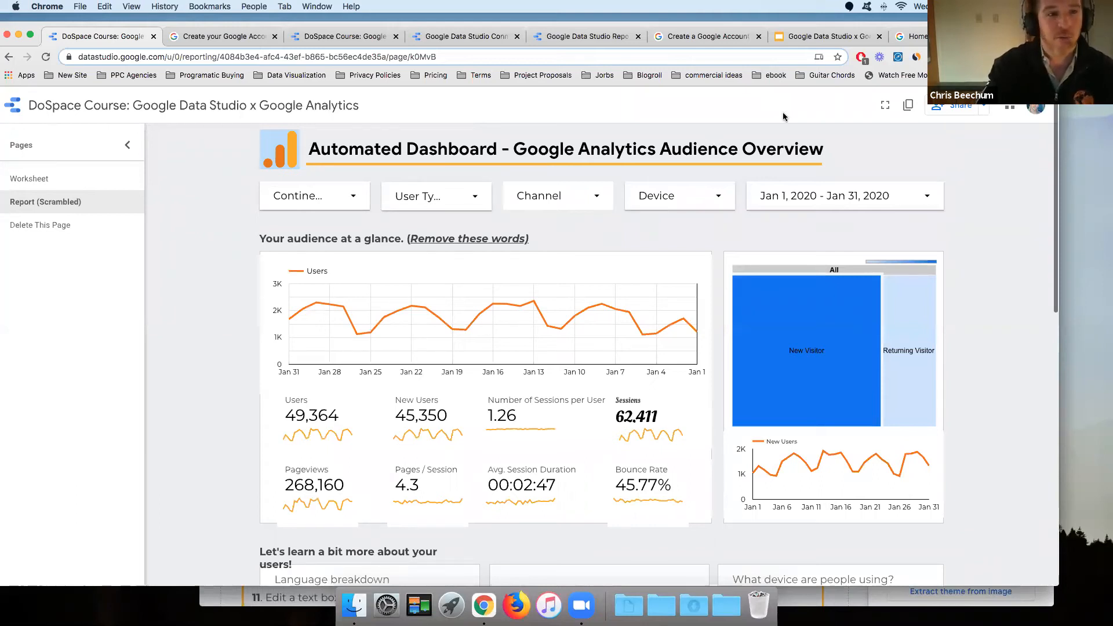
# Reposition the browser window lower on the desktop so its full tab strip is visible
pyautogui.moveTo(746, 72); pyautogui.dragTo(782, 116)
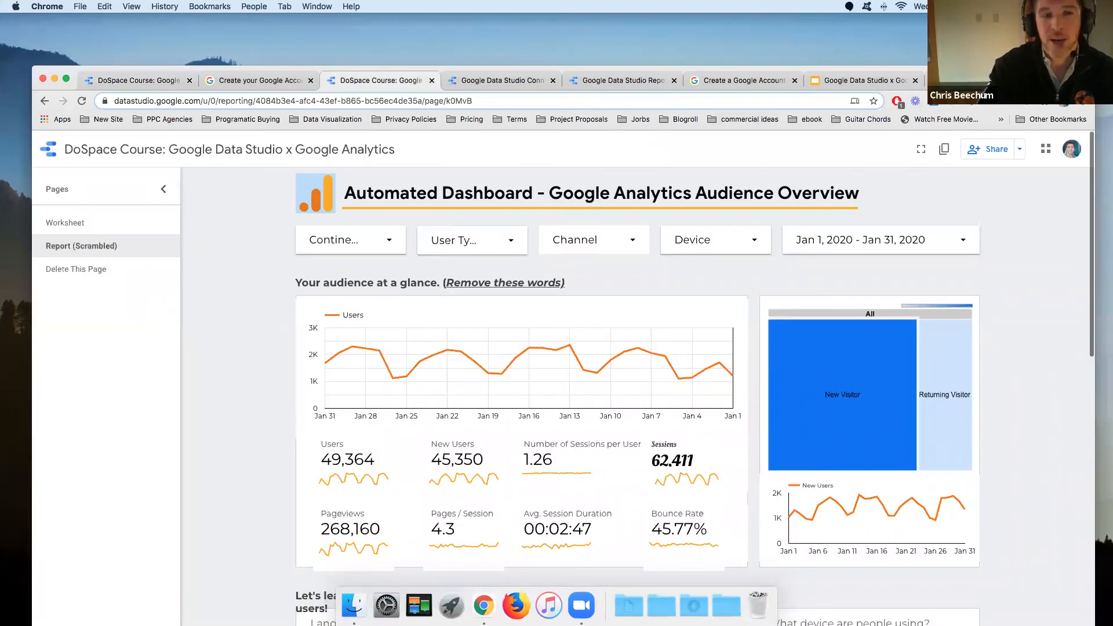
pyautogui.moveTo(1032, 79); pyautogui.dragTo(1015, 39)
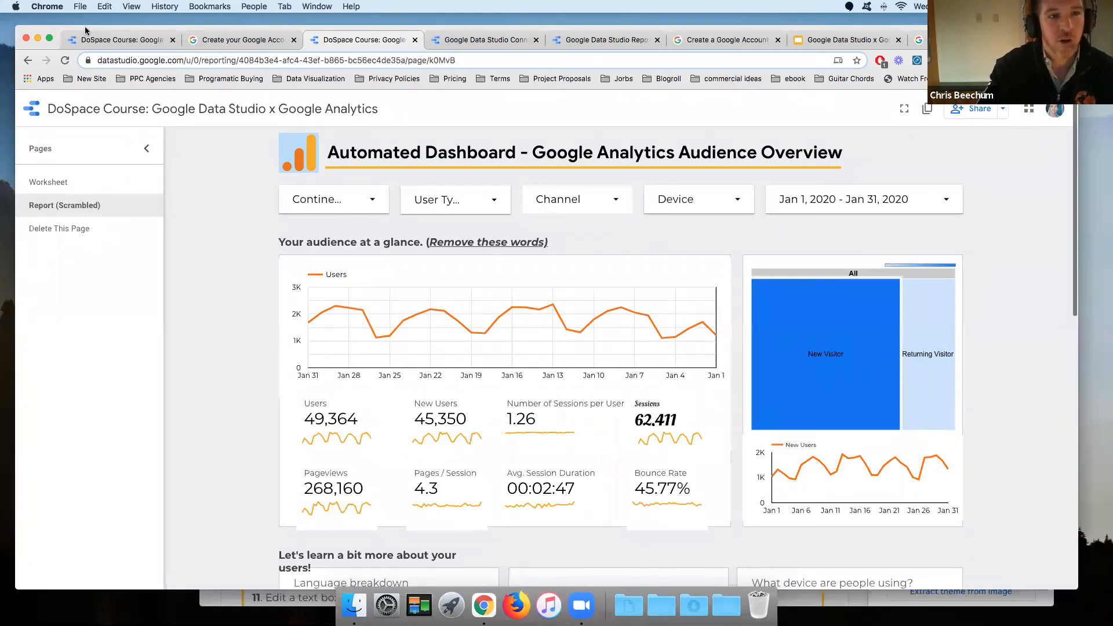
pyautogui.moveTo(471, 37); pyautogui.dragTo(465, 100)
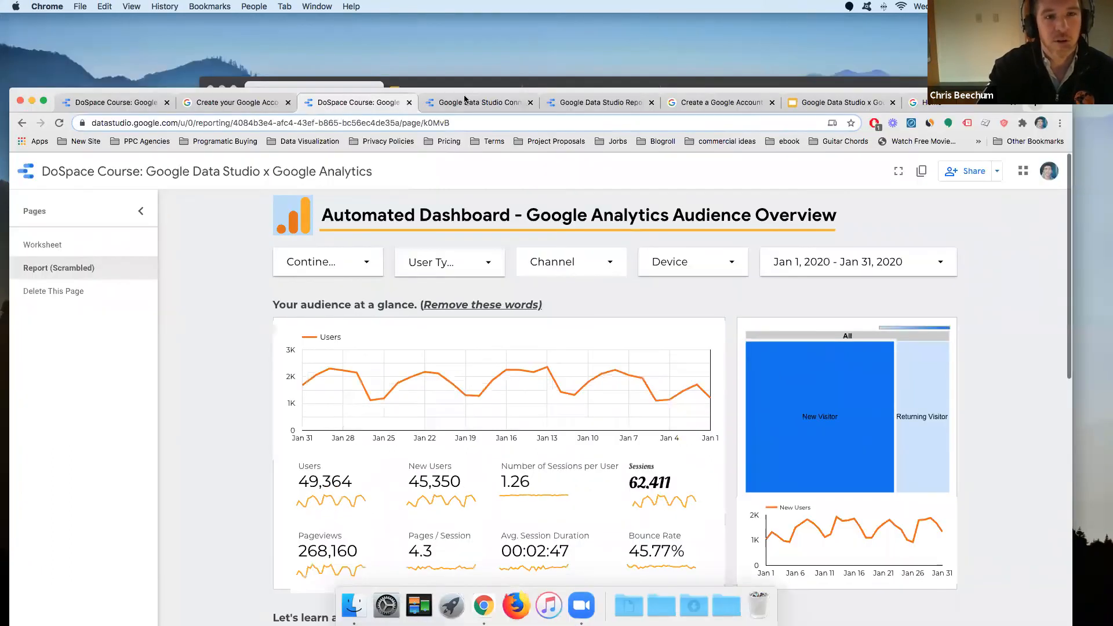
# Return to the first DoSpace Course report tab and open the report's Worksheet page
pyautogui.click(465, 99)
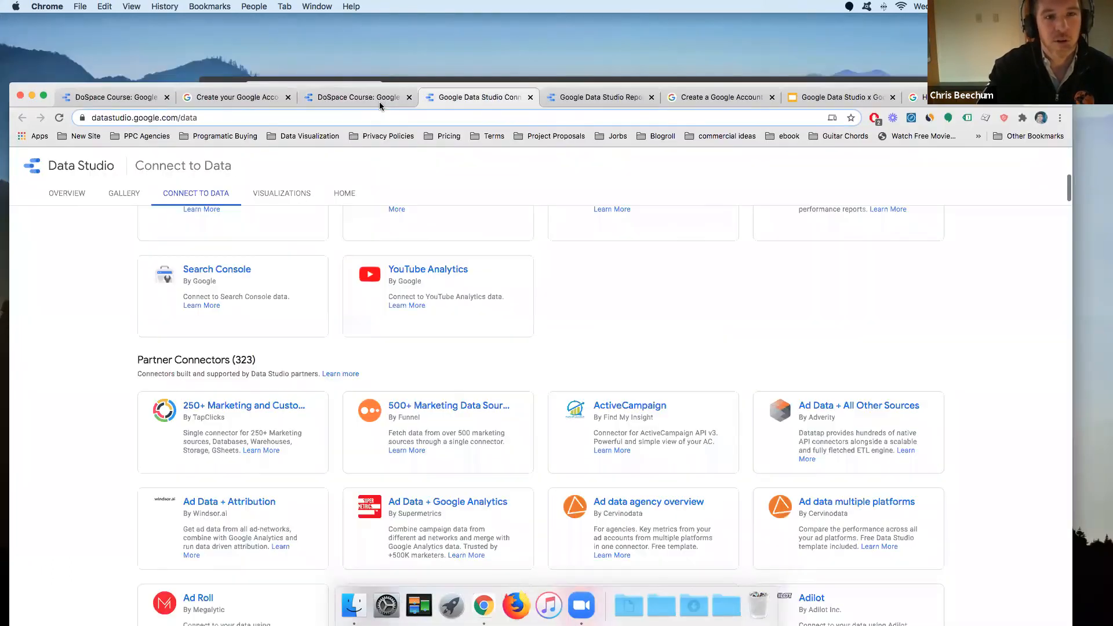
pyautogui.click(106, 102)
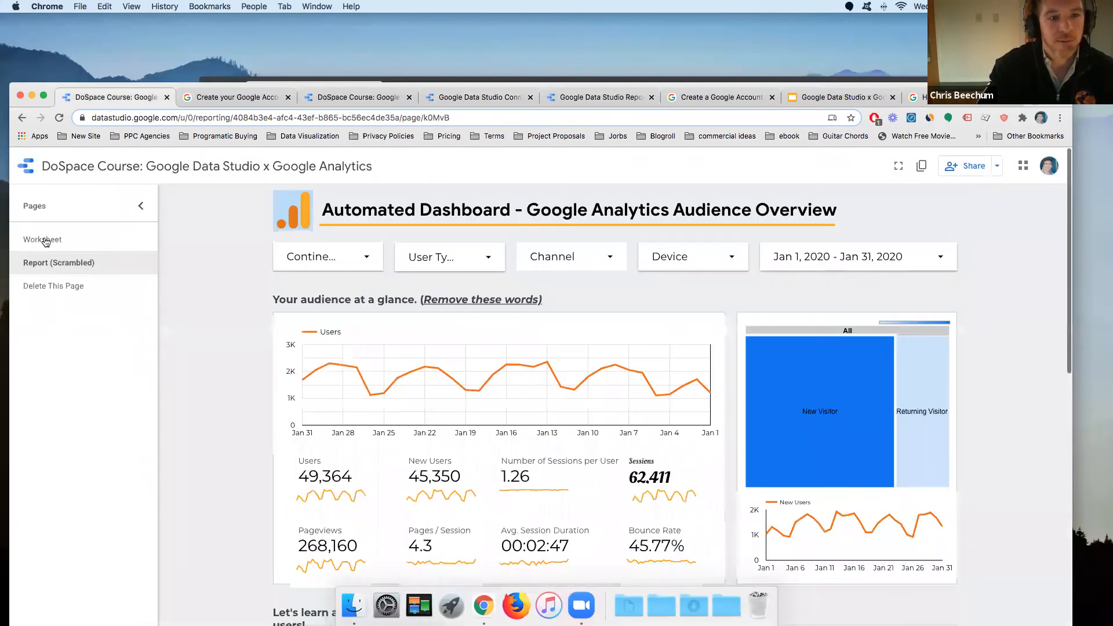
pyautogui.rightClick(43, 241)
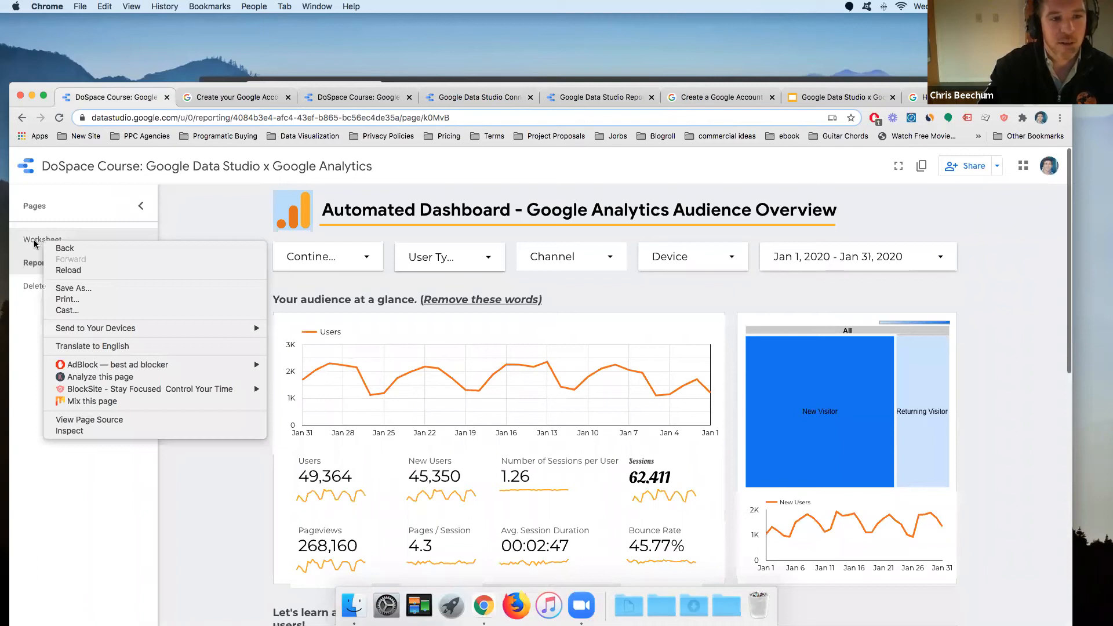
pyautogui.click(35, 243)
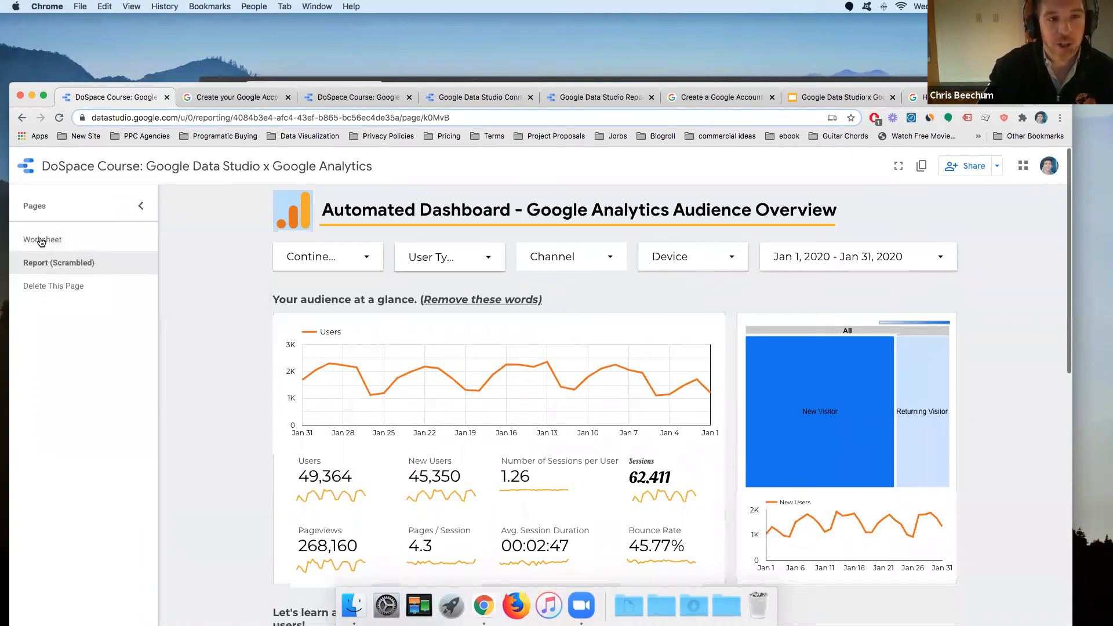
pyautogui.click(47, 242)
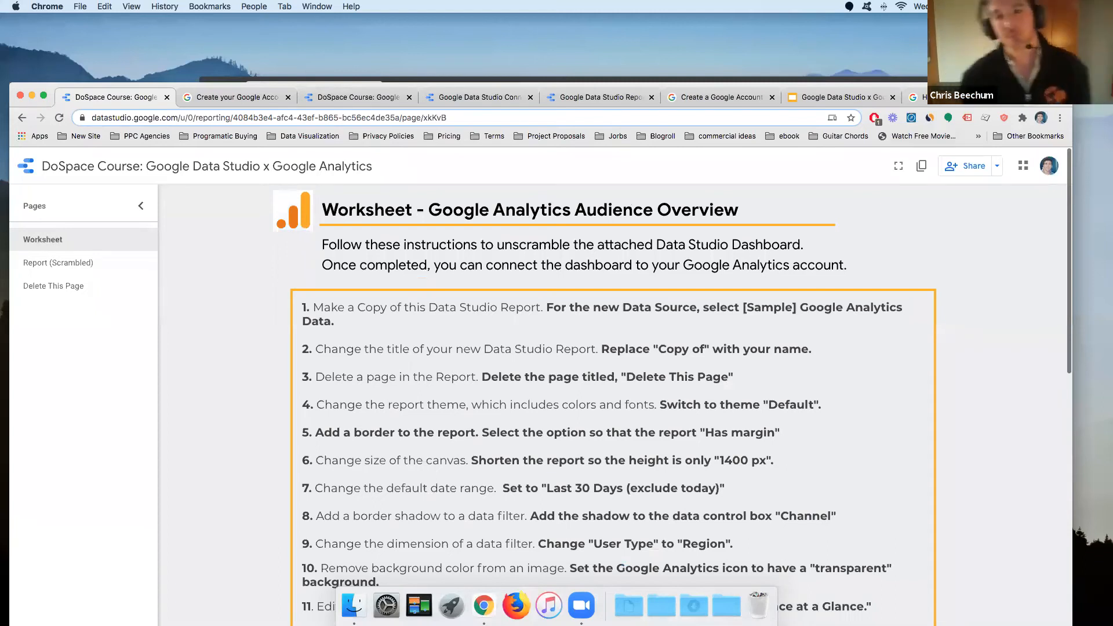
# Move the browser window higher and review the Worksheet page's full instruction list, highlighting task 1 about copying the report
pyautogui.moveTo(539, 86); pyautogui.dragTo(551, 37)
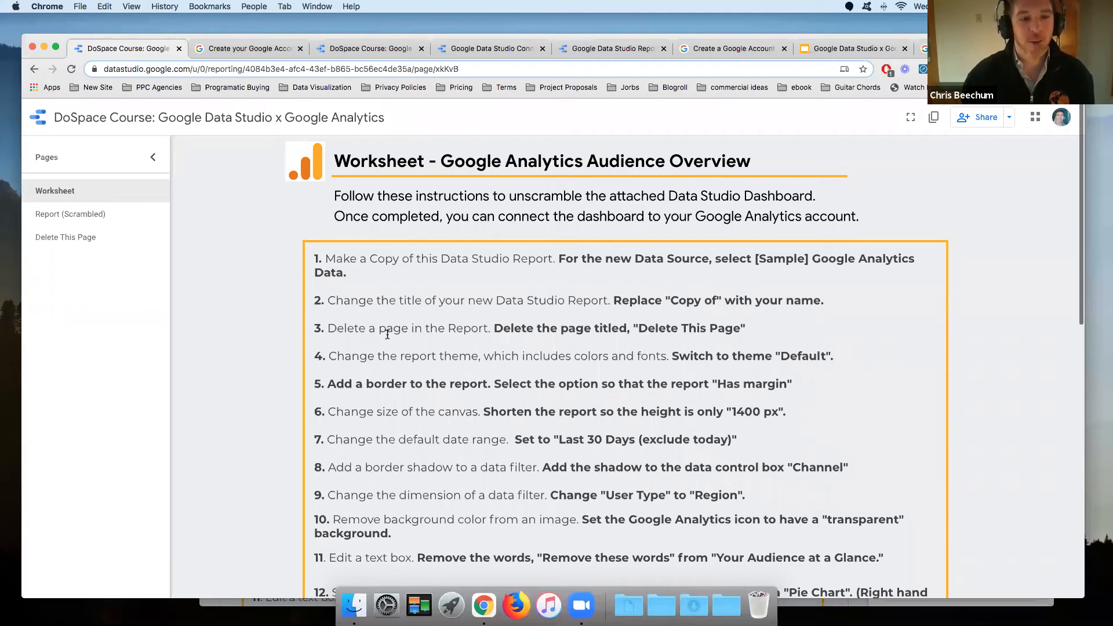
pyautogui.scroll(-10, 443, 379)
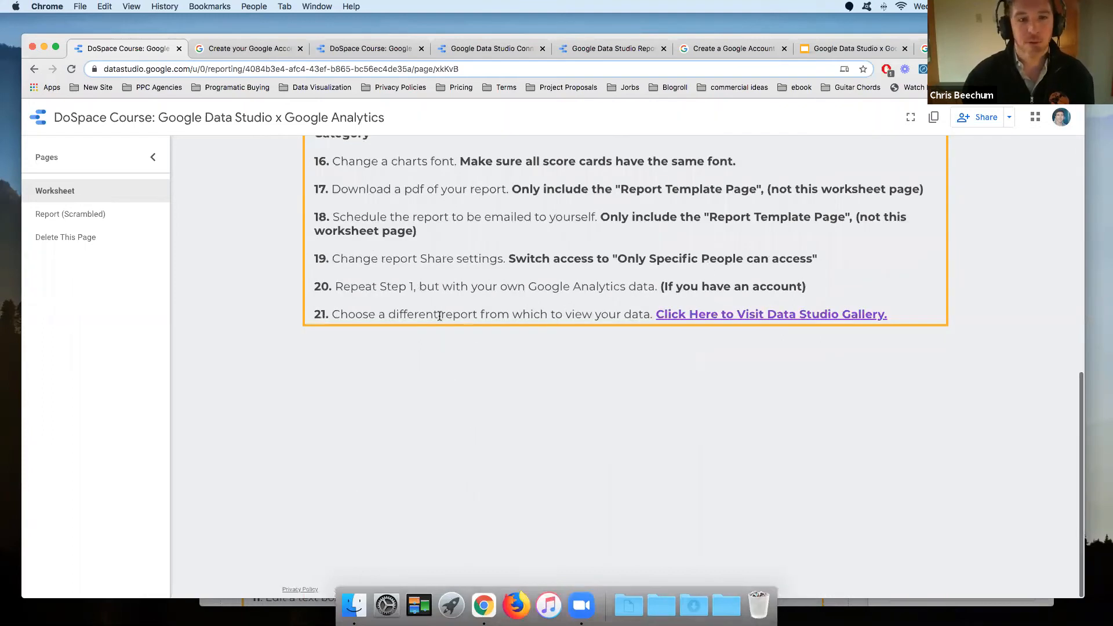
pyautogui.scroll(2, 442, 318)
pyautogui.scroll(10, 439, 319)
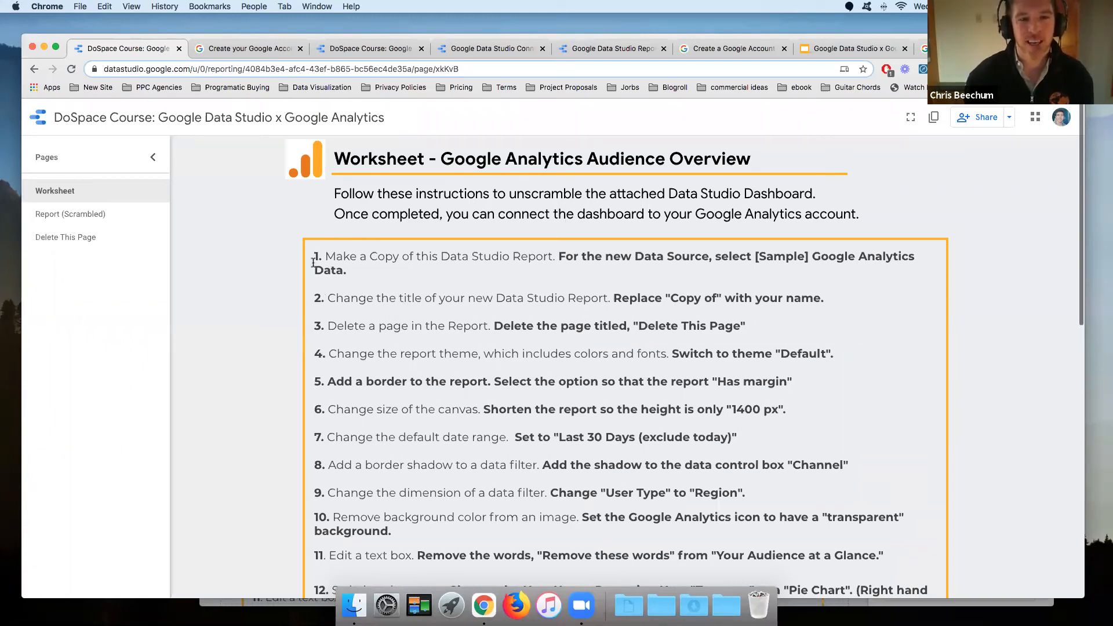
pyautogui.tripleClick(337, 266)
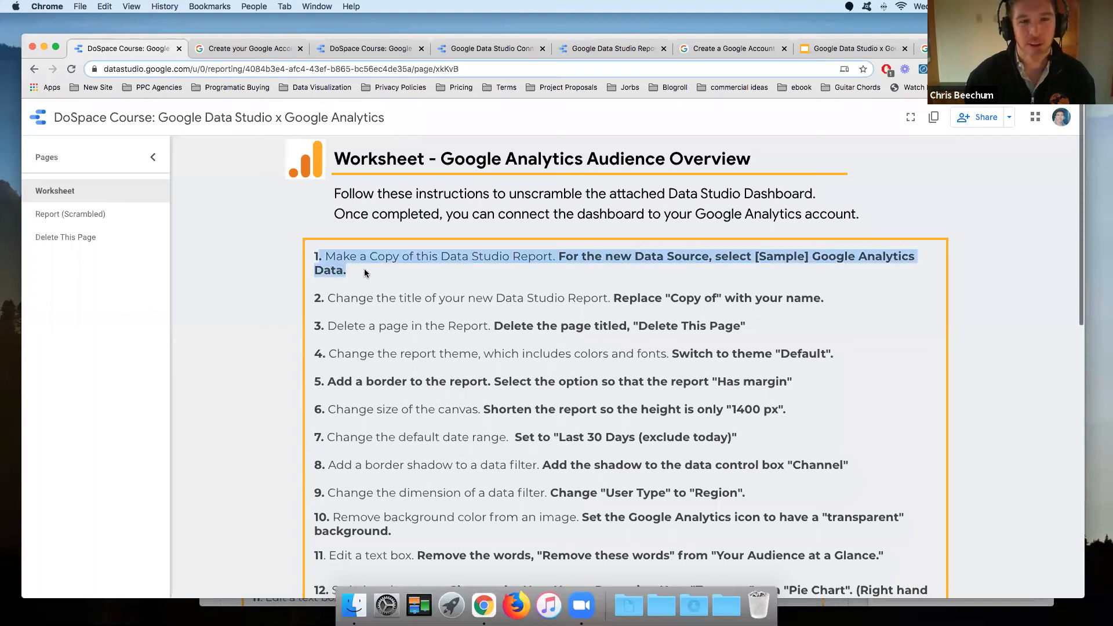
pyautogui.click(341, 257)
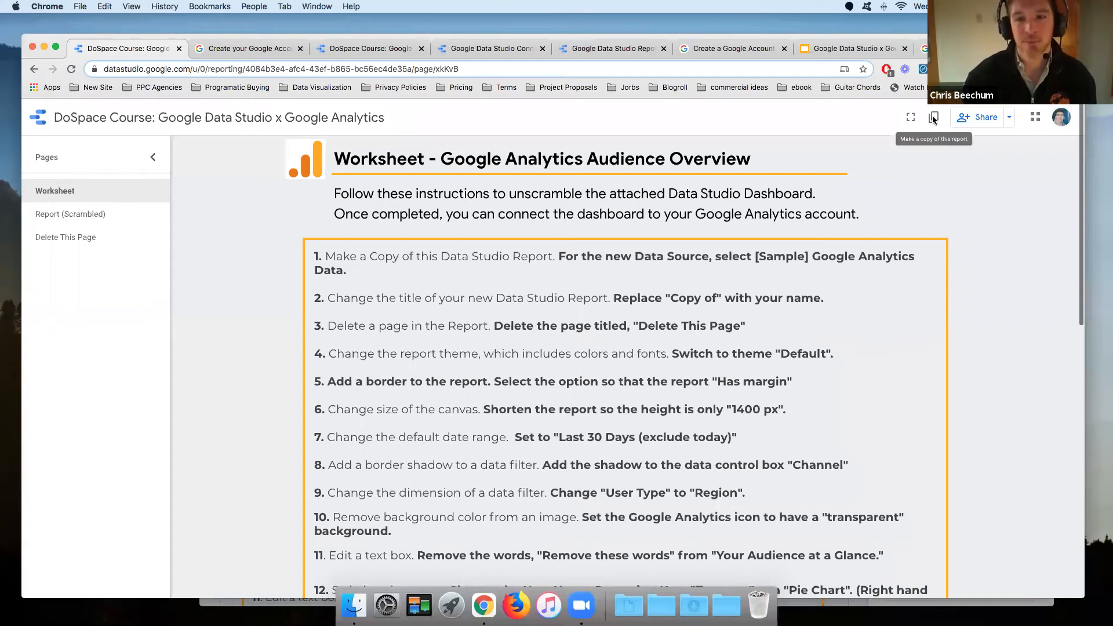
# Make a copy of the report with [Sample] Google Analytics Data as the new data source
pyautogui.click(933, 118)
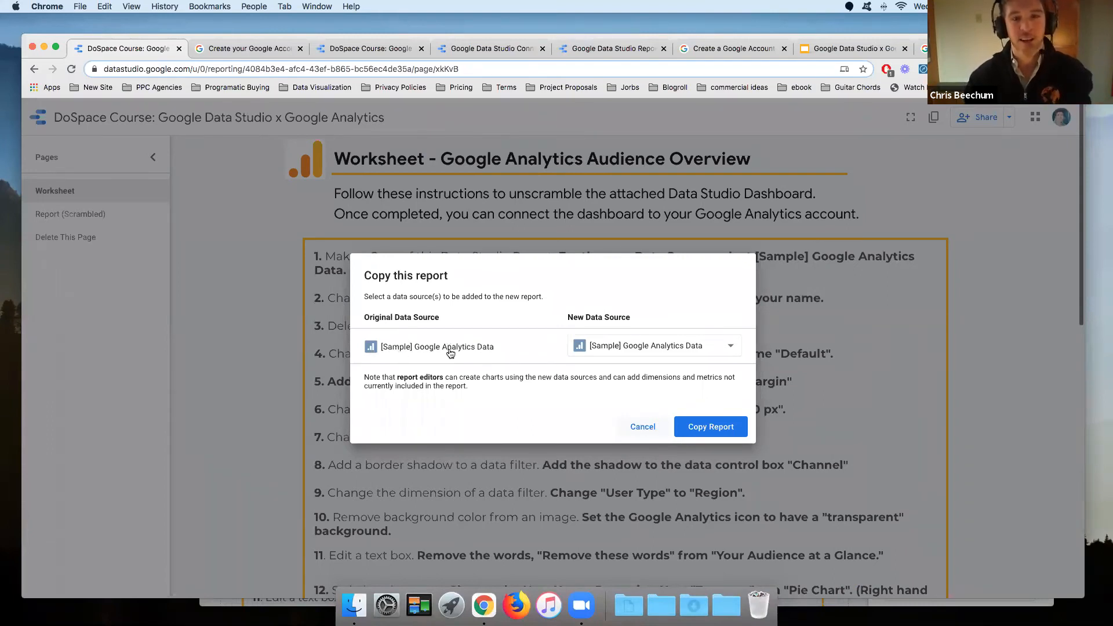
pyautogui.click(616, 351)
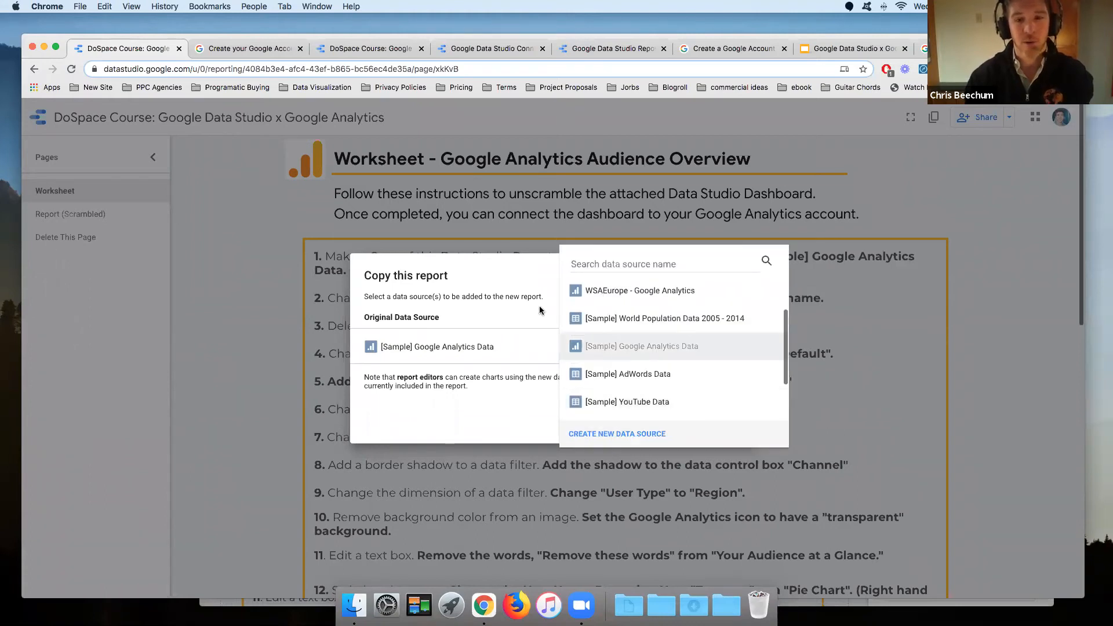
pyautogui.click(608, 353)
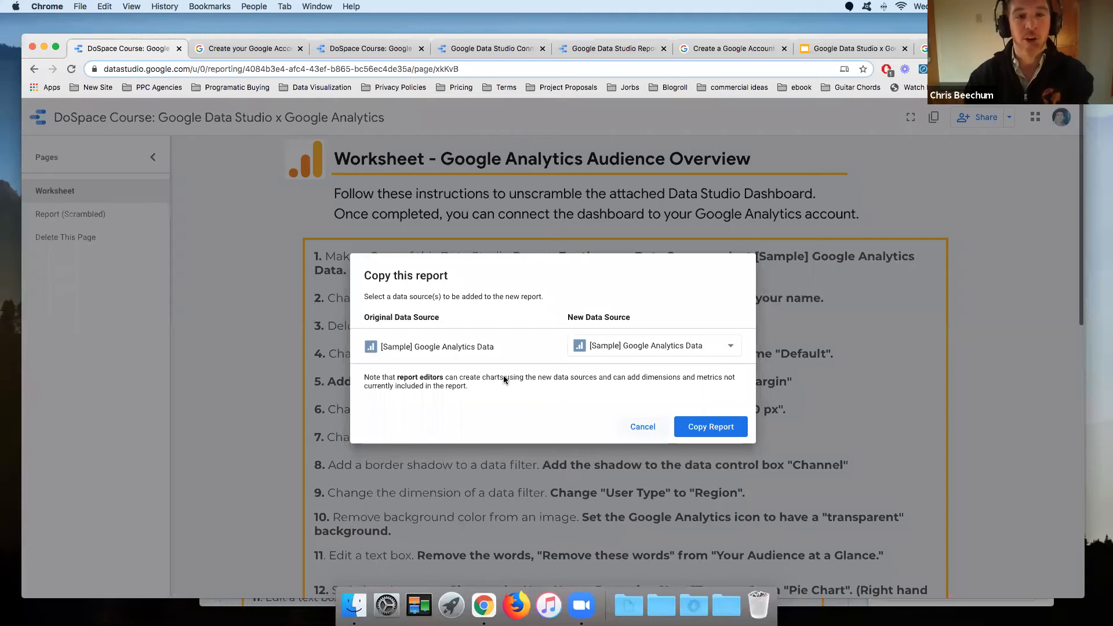
pyautogui.click(696, 428)
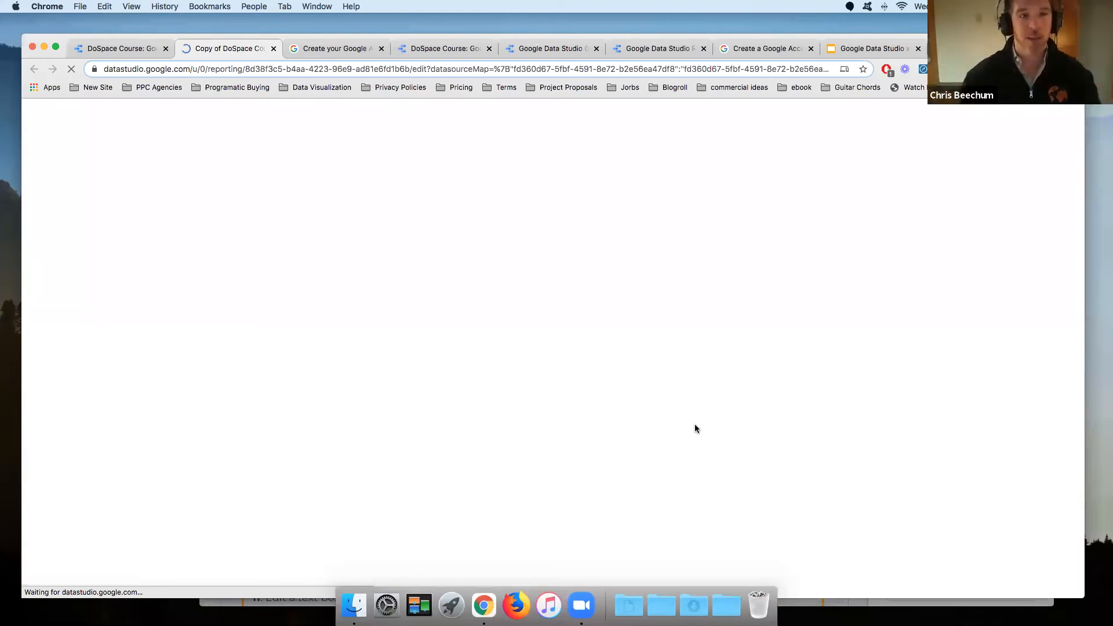
# Close the "Create your Google Account" tab and open the Worksheet page in the other DoSpace Course report tab
pyautogui.moveTo(1069, 50); pyautogui.dragTo(1067, 128)
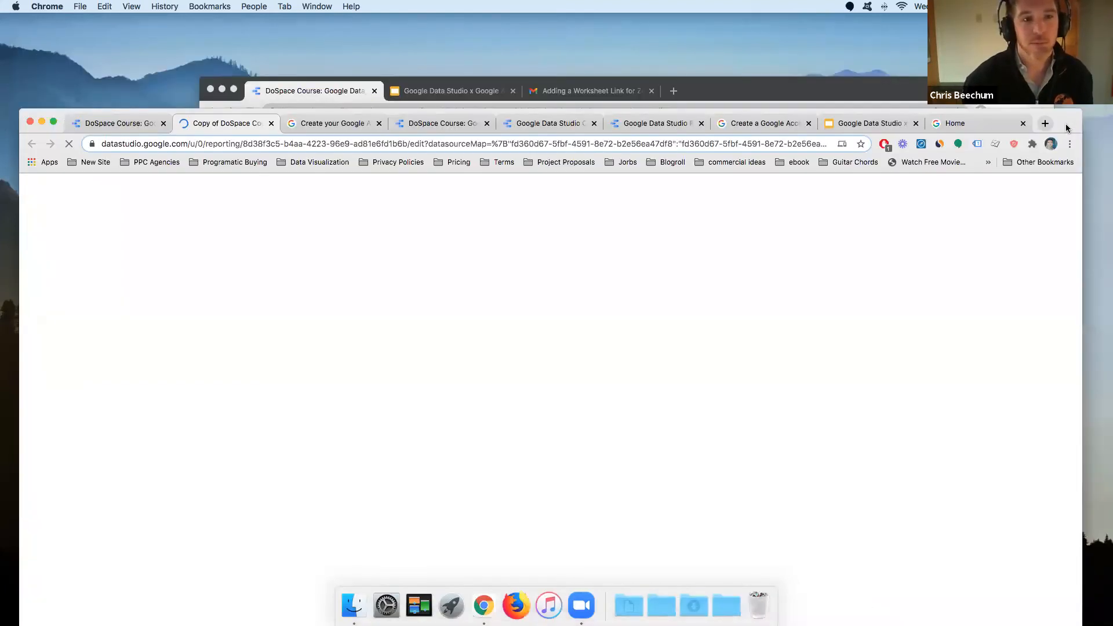
pyautogui.moveTo(1069, 120); pyautogui.dragTo(1047, 68)
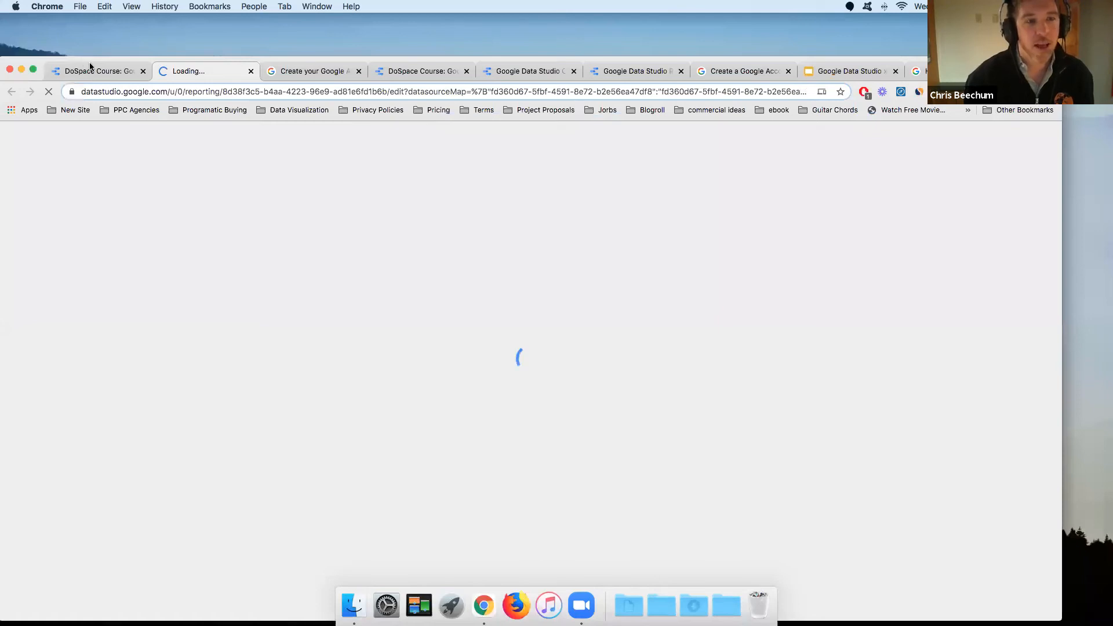
pyautogui.moveTo(92, 61); pyautogui.dragTo(136, 114)
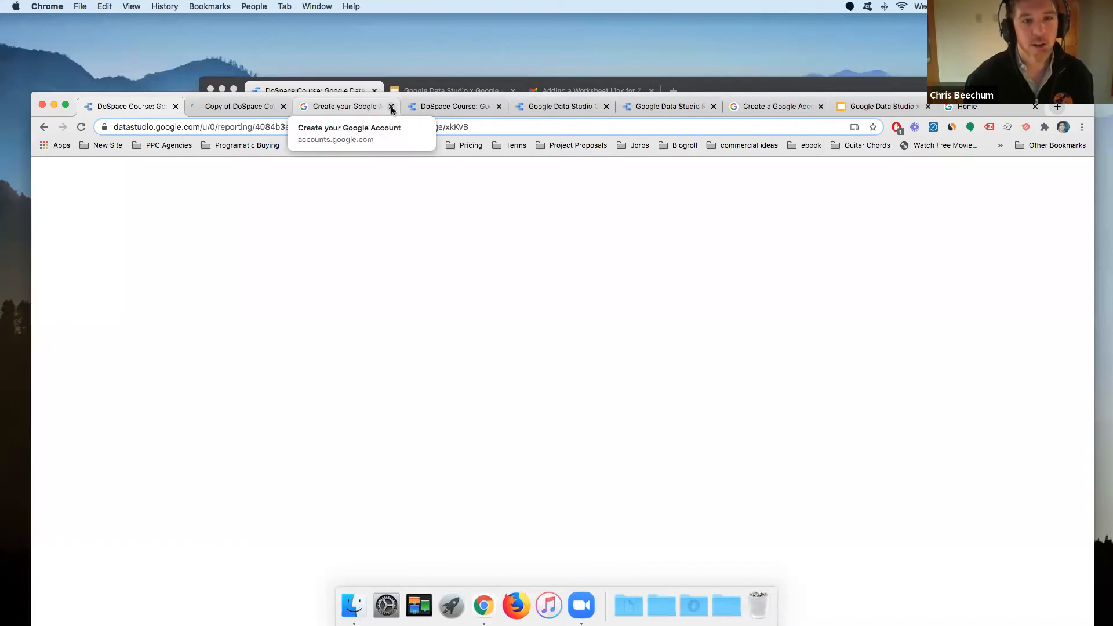
pyautogui.click(391, 107)
pyautogui.click(349, 109)
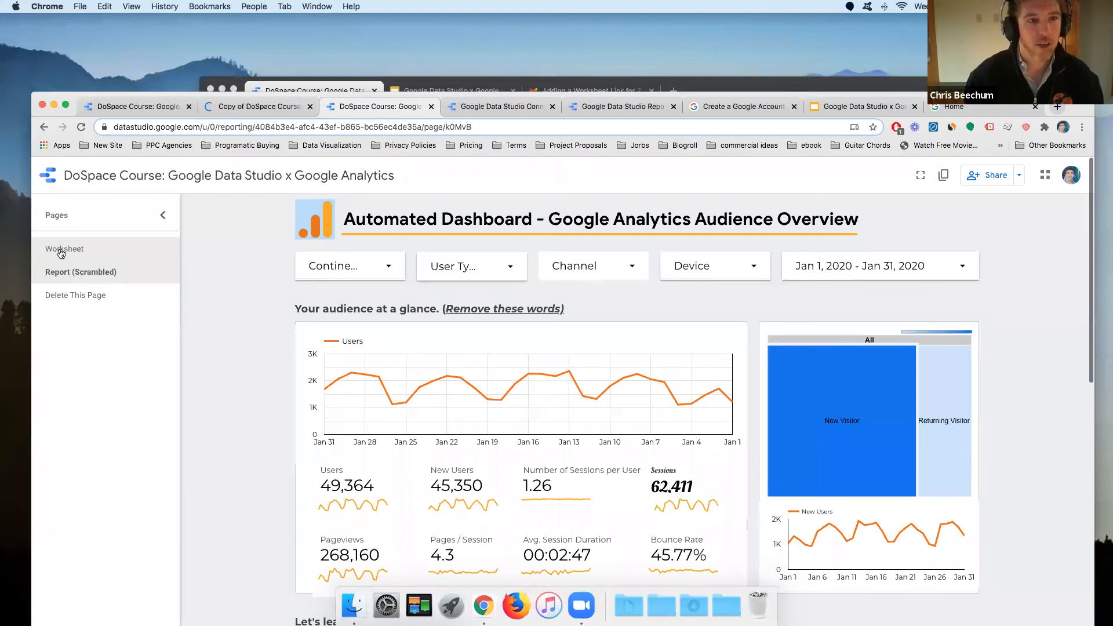
pyautogui.click(82, 255)
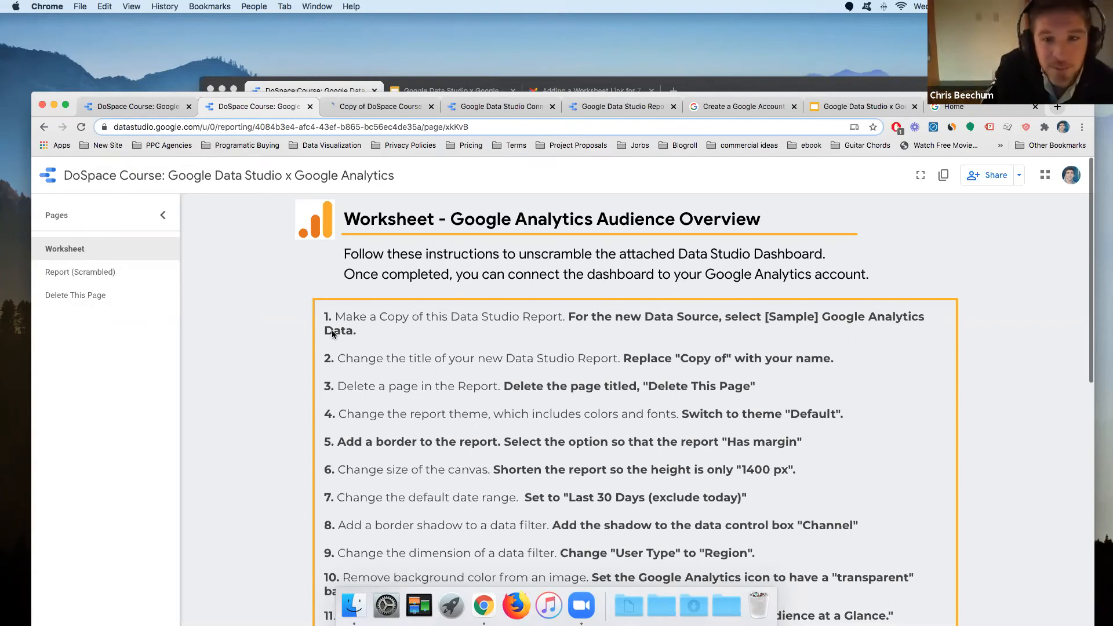
# Check the copied report's tab, return to the worksheet, and move the incognito window clear of the main window's tabs
pyautogui.click(367, 106)
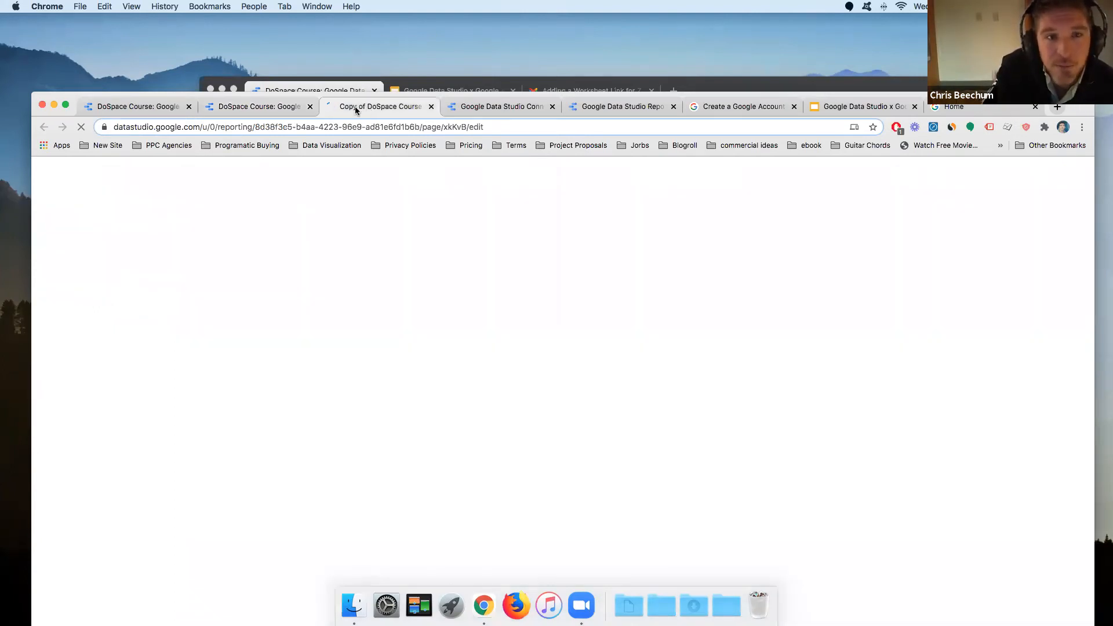
pyautogui.click(253, 107)
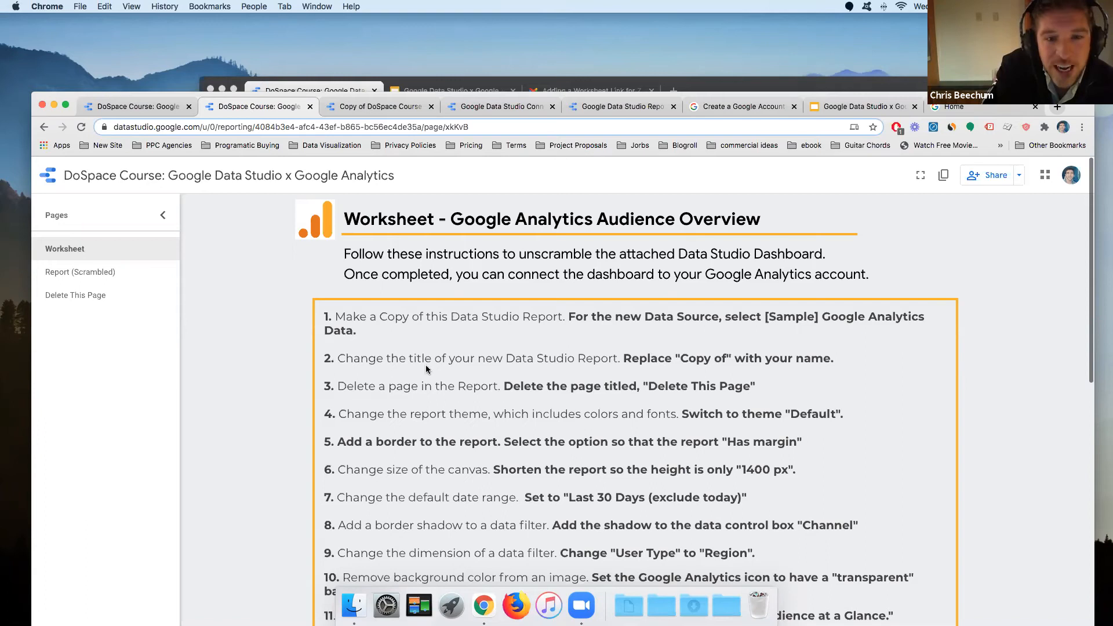
pyautogui.click(732, 85)
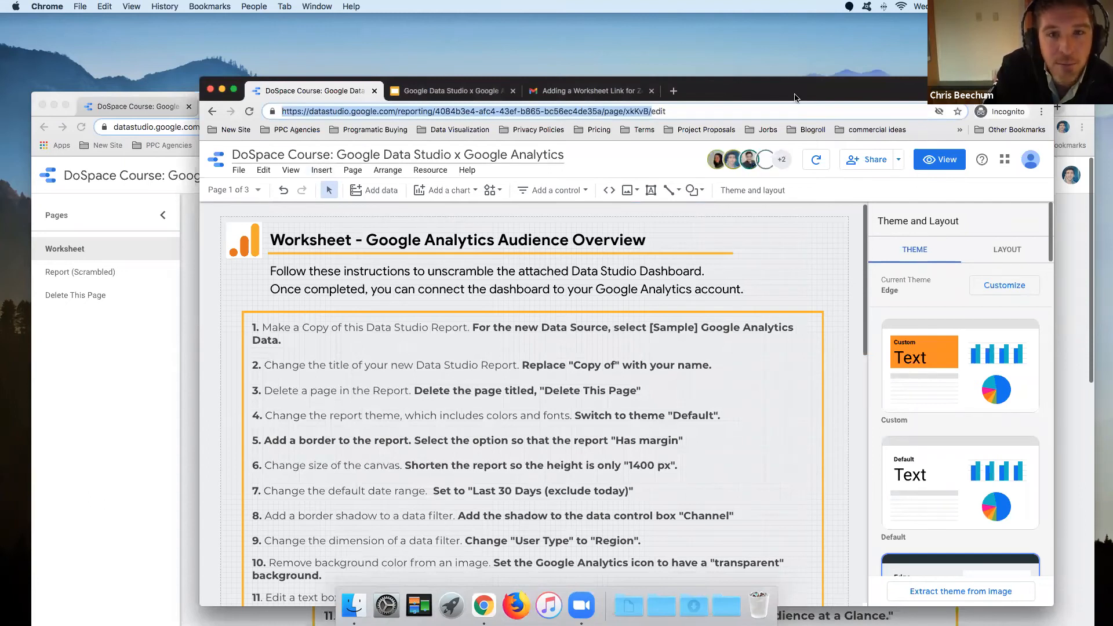
pyautogui.moveTo(368, 81); pyautogui.dragTo(441, 191)
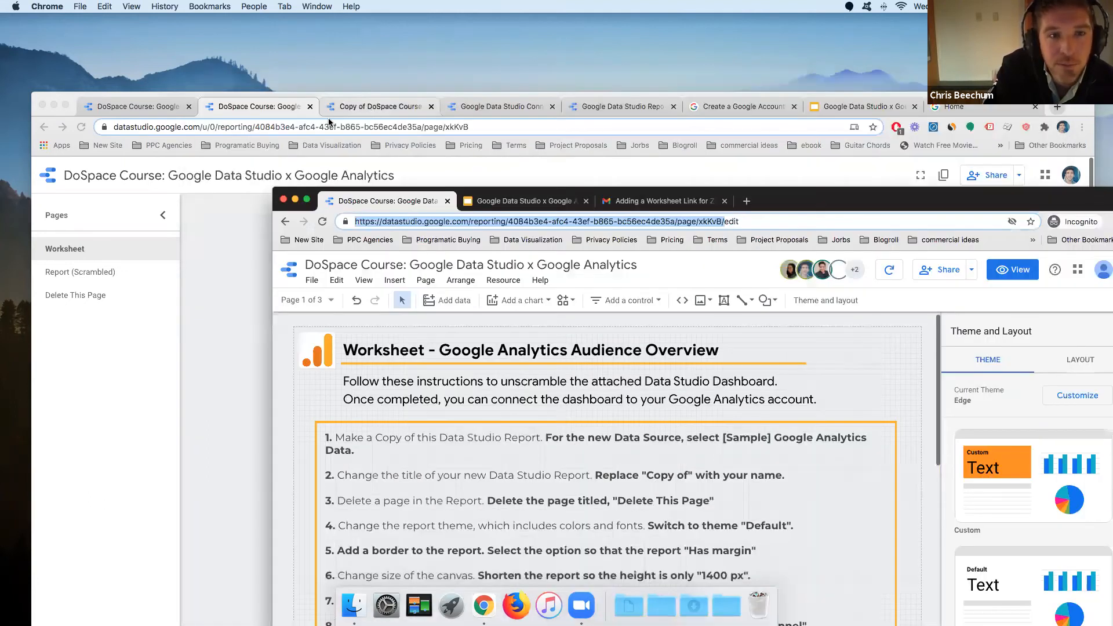
# Rename the copied report, replacing "Copy of" in its title with the presenter's name and a dash
pyautogui.click(353, 111)
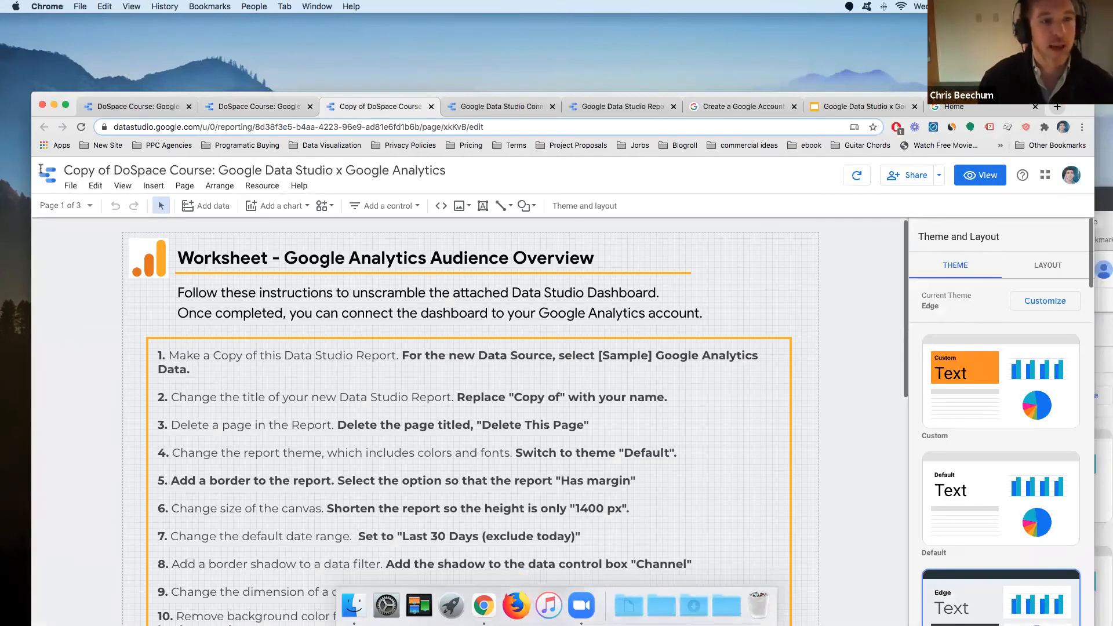
pyautogui.moveTo(40, 169); pyautogui.dragTo(113, 170)
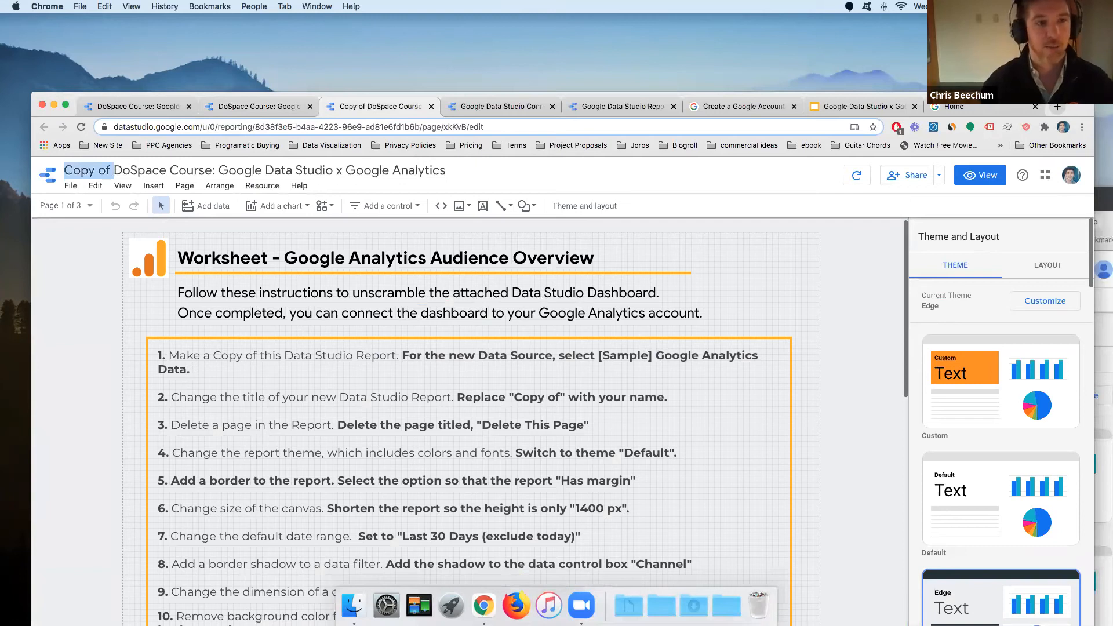
pyautogui.write('Chris B -')
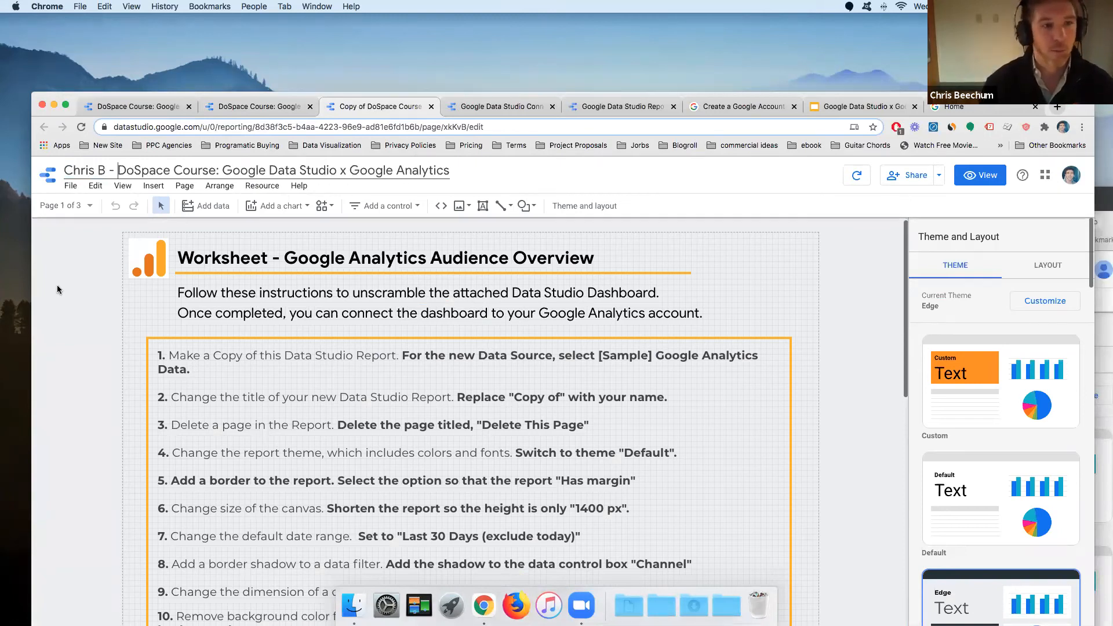
pyautogui.press('Return')
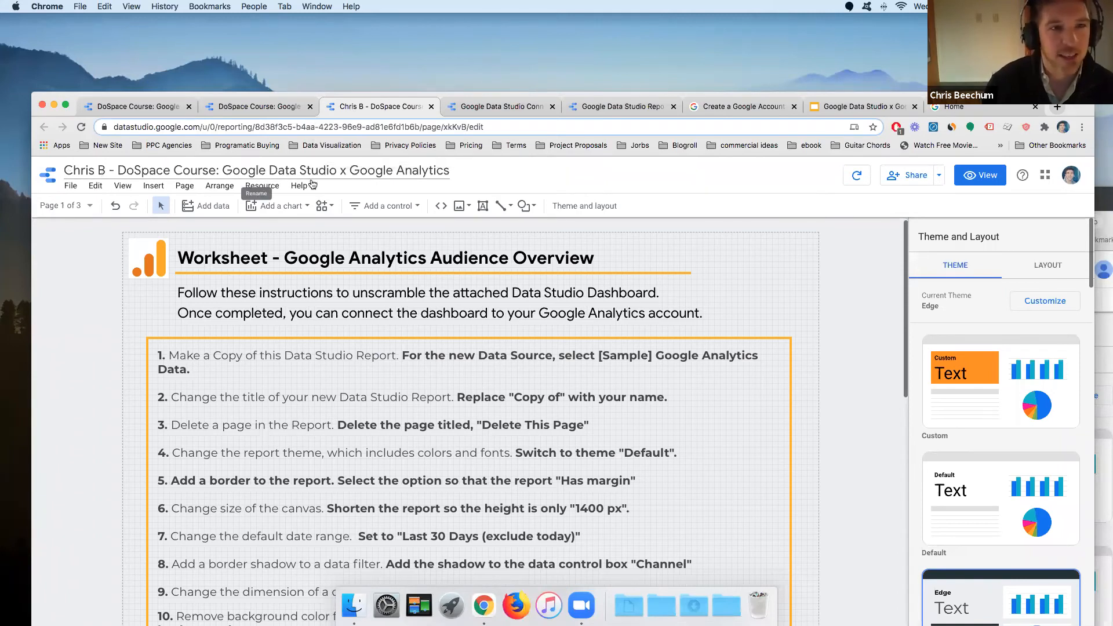
# Look over the two original report tabs, return to the renamed copy, and move the browser window higher
pyautogui.click(141, 108)
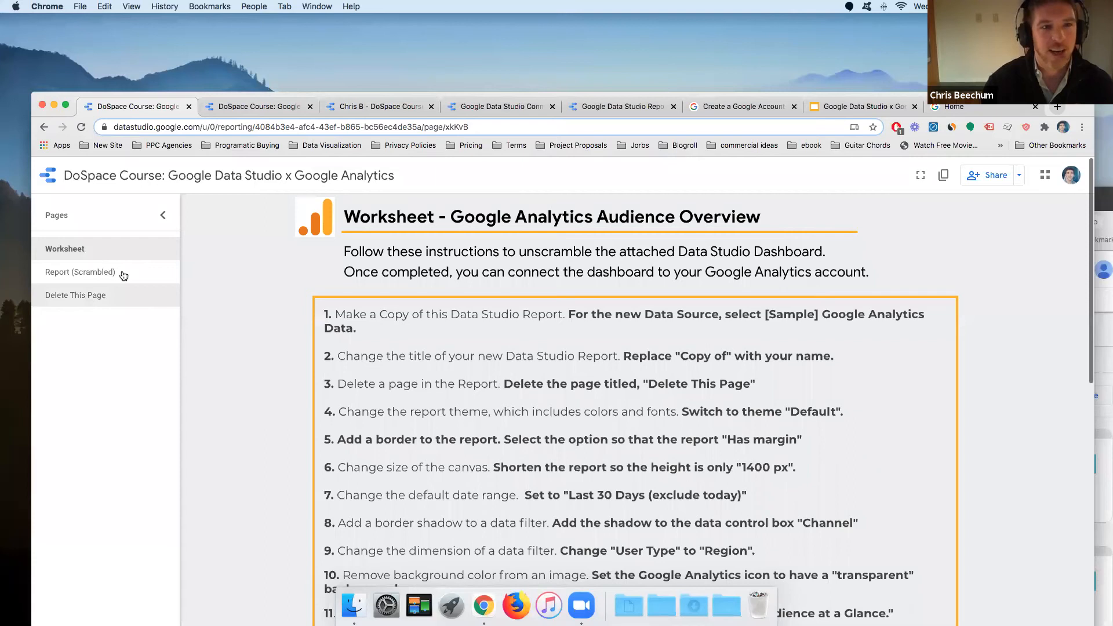
pyautogui.click(238, 108)
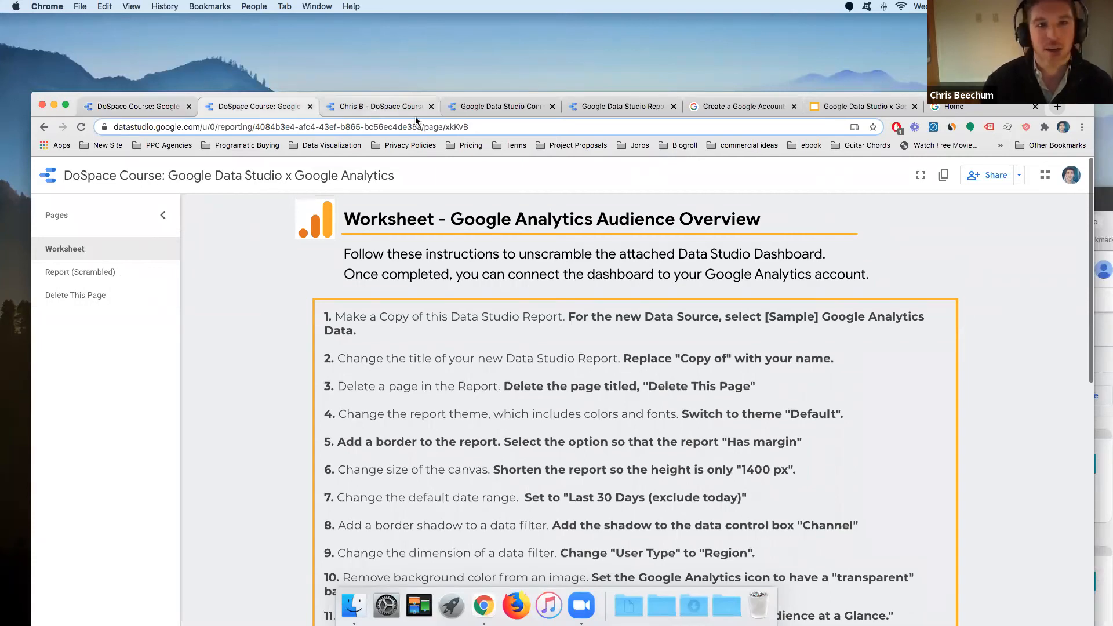
pyautogui.click(375, 108)
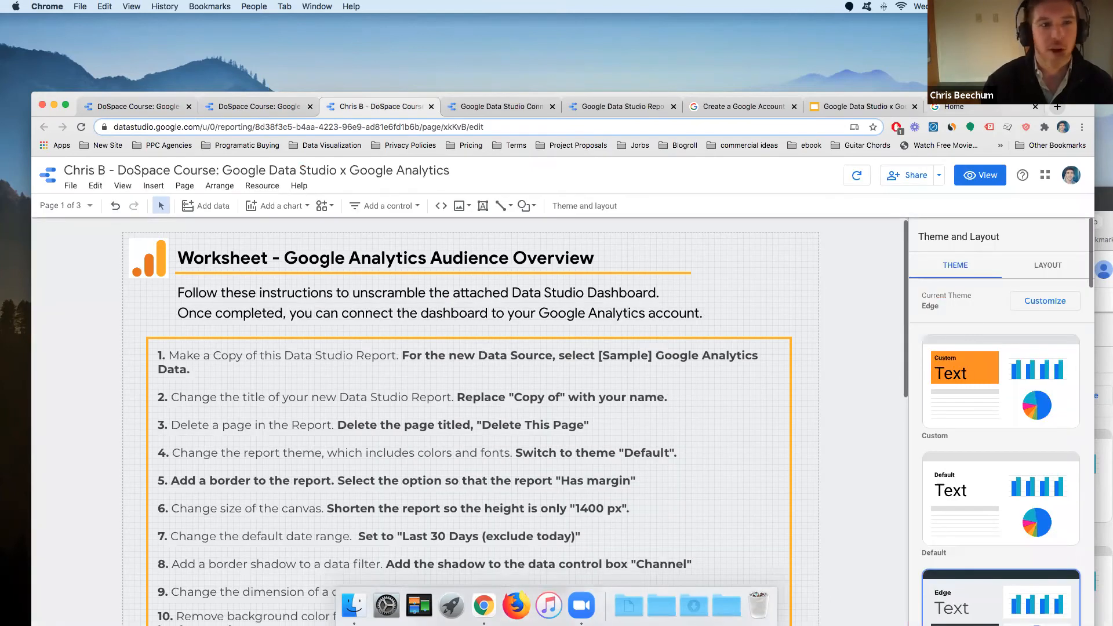
pyautogui.moveTo(1075, 100); pyautogui.dragTo(1062, 53)
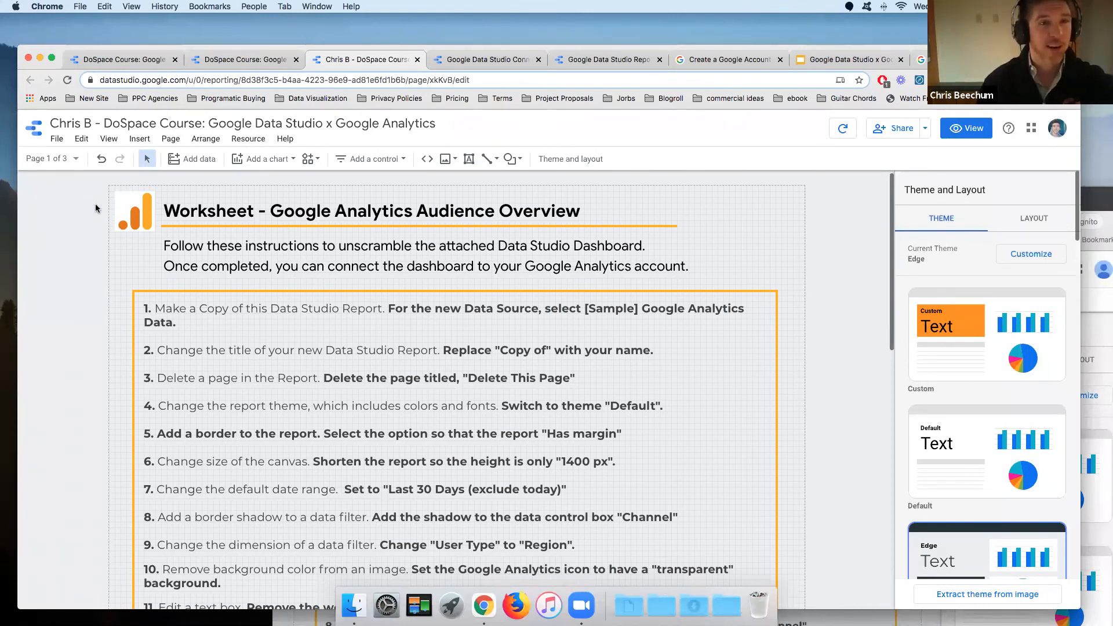
# Remove the page titled "Delete This Page" from the renamed report and close the page list
pyautogui.click(76, 159)
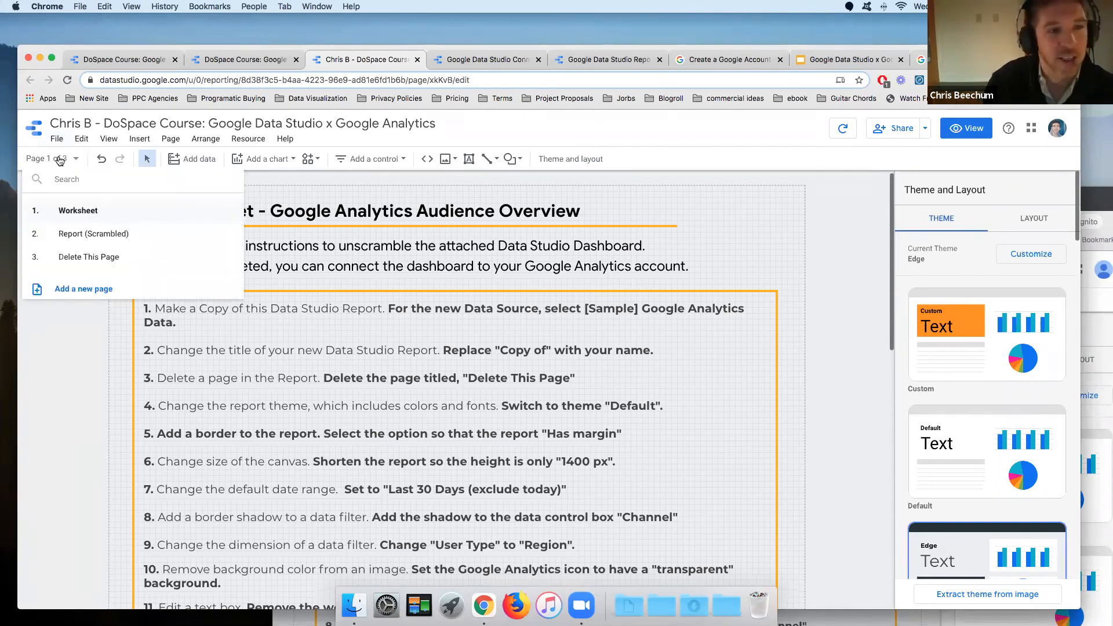
pyautogui.moveTo(68, 264)
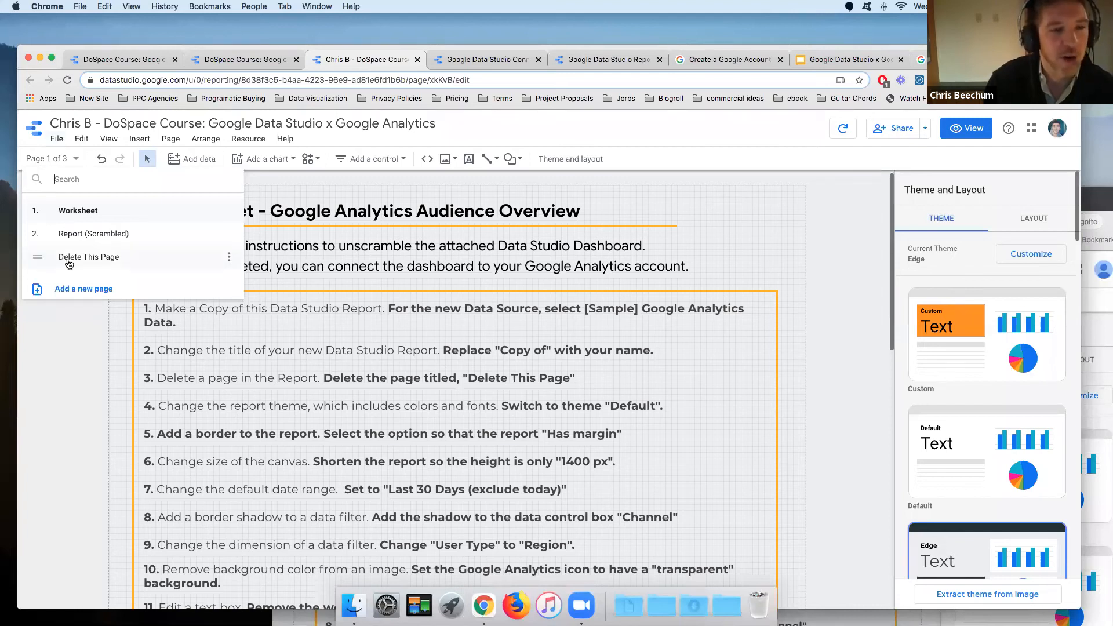
pyautogui.click(229, 260)
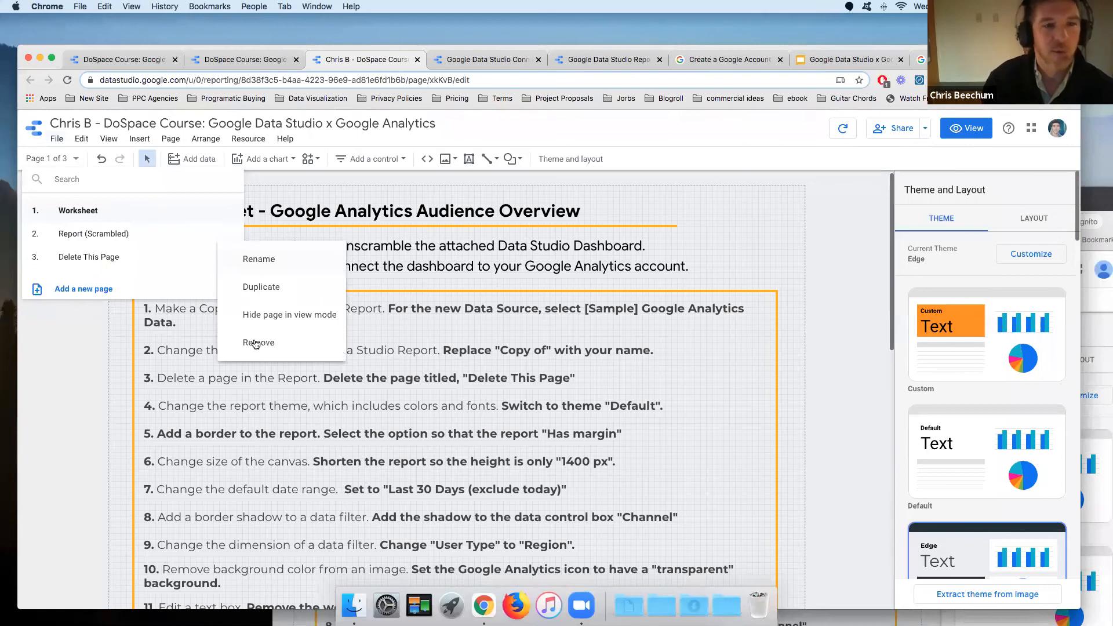
pyautogui.click(260, 344)
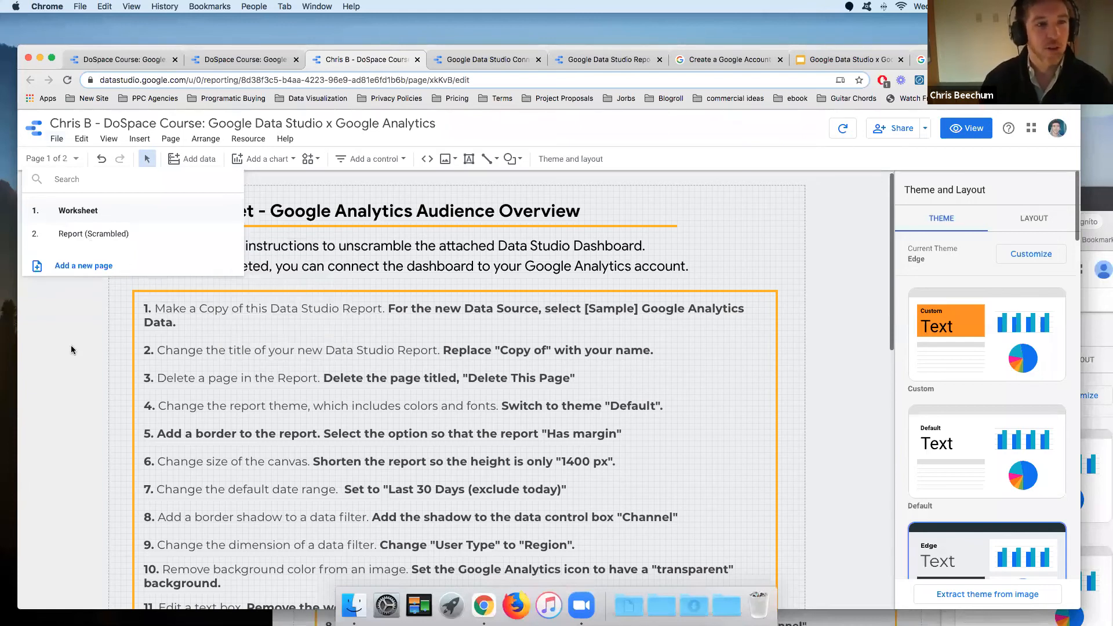
pyautogui.click(73, 397)
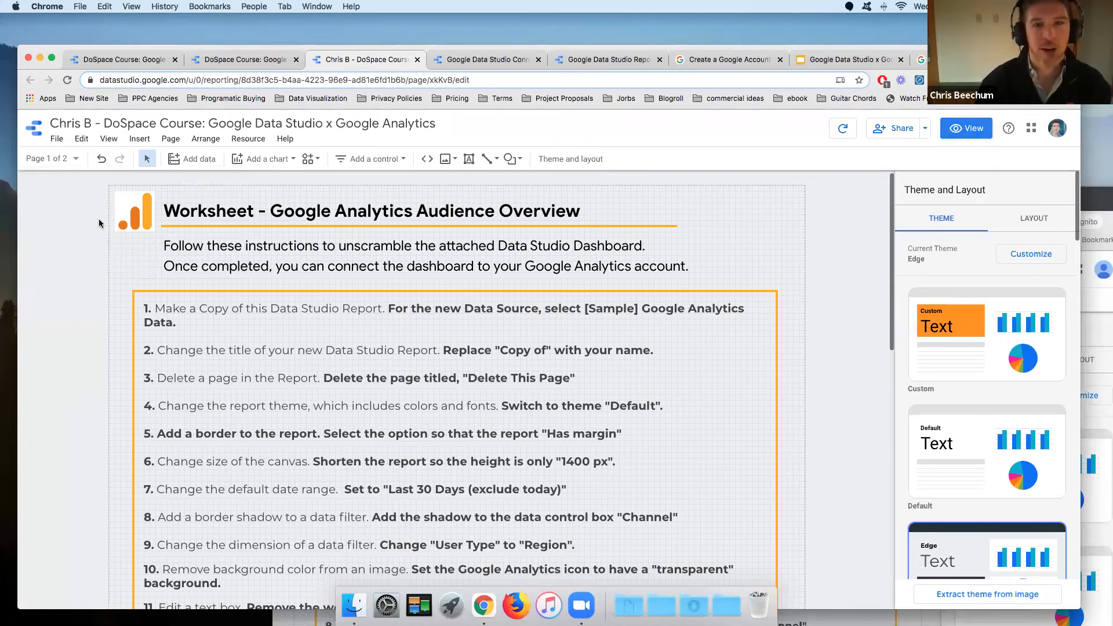
# Switch the renamed report to view mode, check its page list and the original report's tab, and return to the copy
pyautogui.click(960, 131)
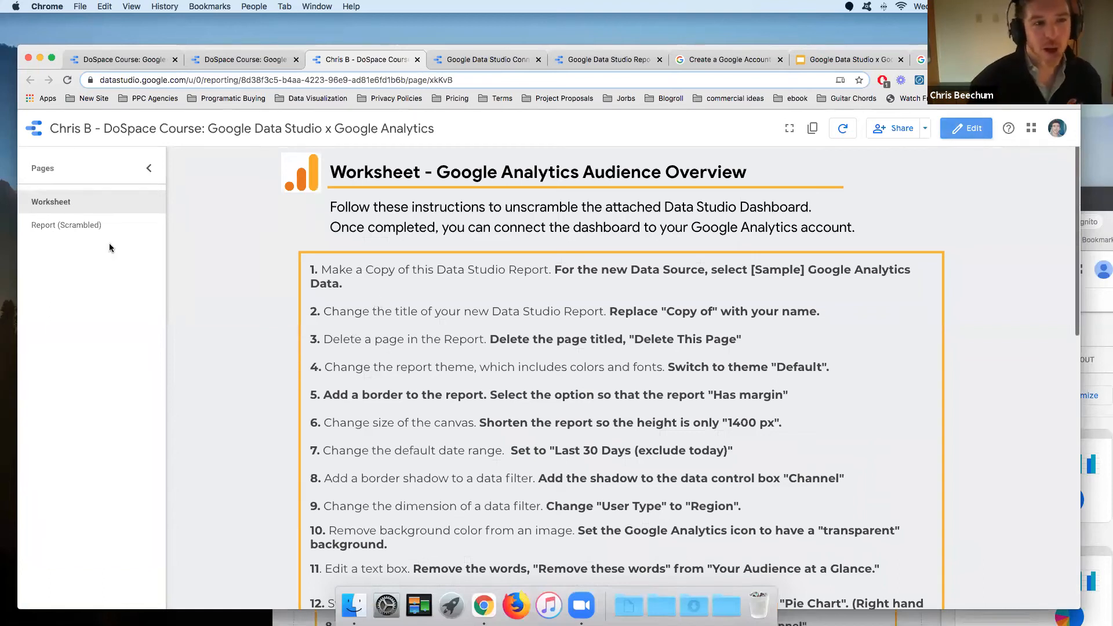
pyautogui.scroll(-1, 110, 246)
pyautogui.click(95, 227)
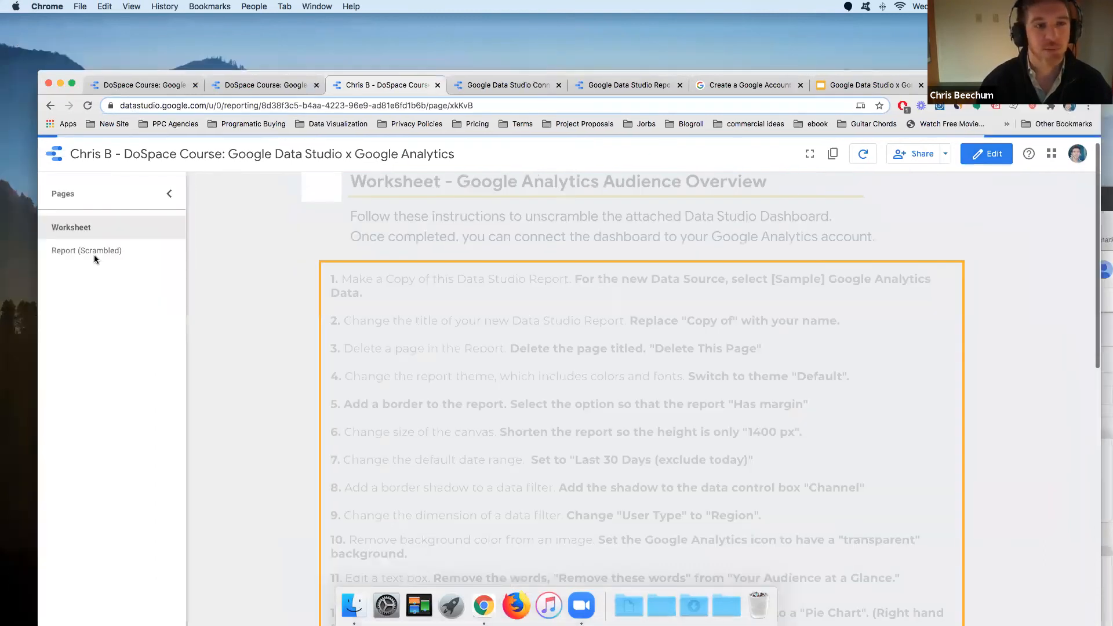
pyautogui.click(168, 89)
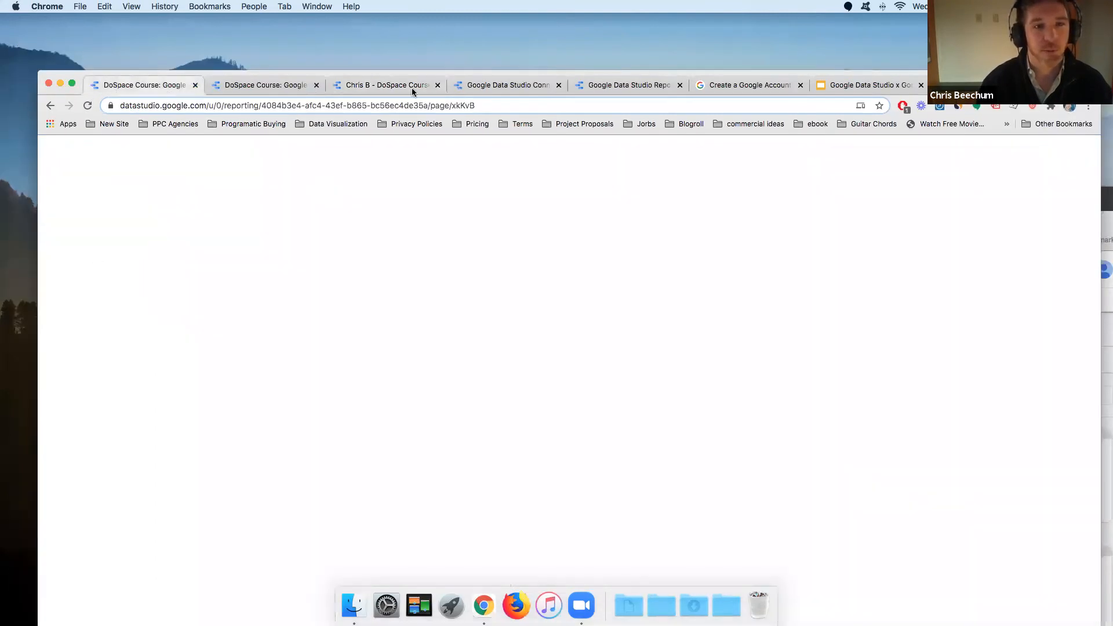
pyautogui.click(377, 88)
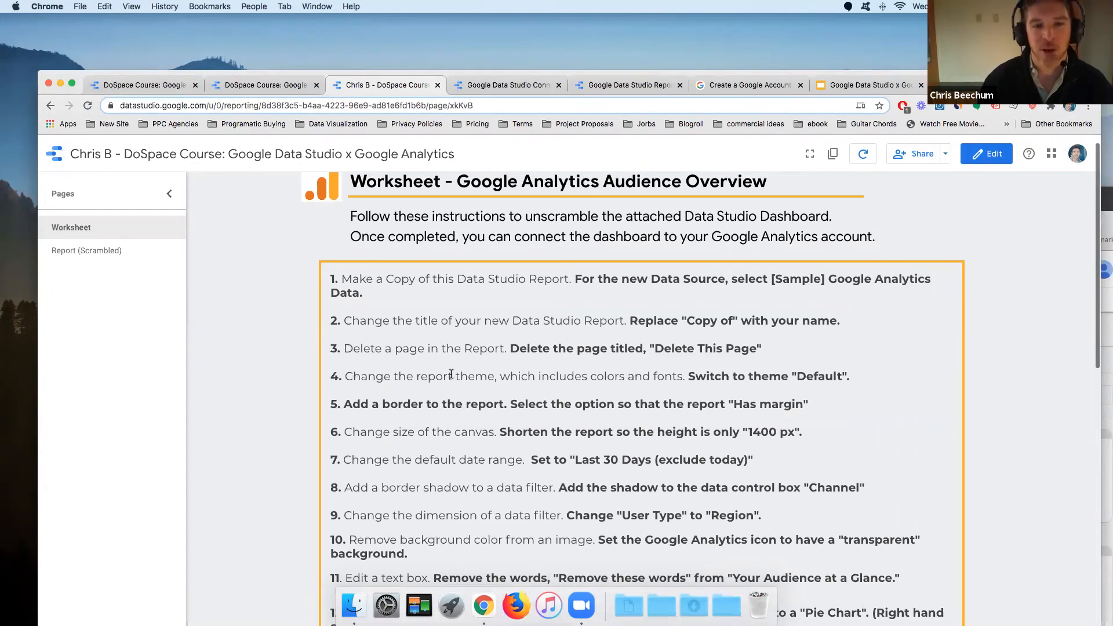
# Move the browser window higher and open the "Report (Scrambled)" page of the renamed report
pyautogui.moveTo(985, 84); pyautogui.dragTo(959, 28)
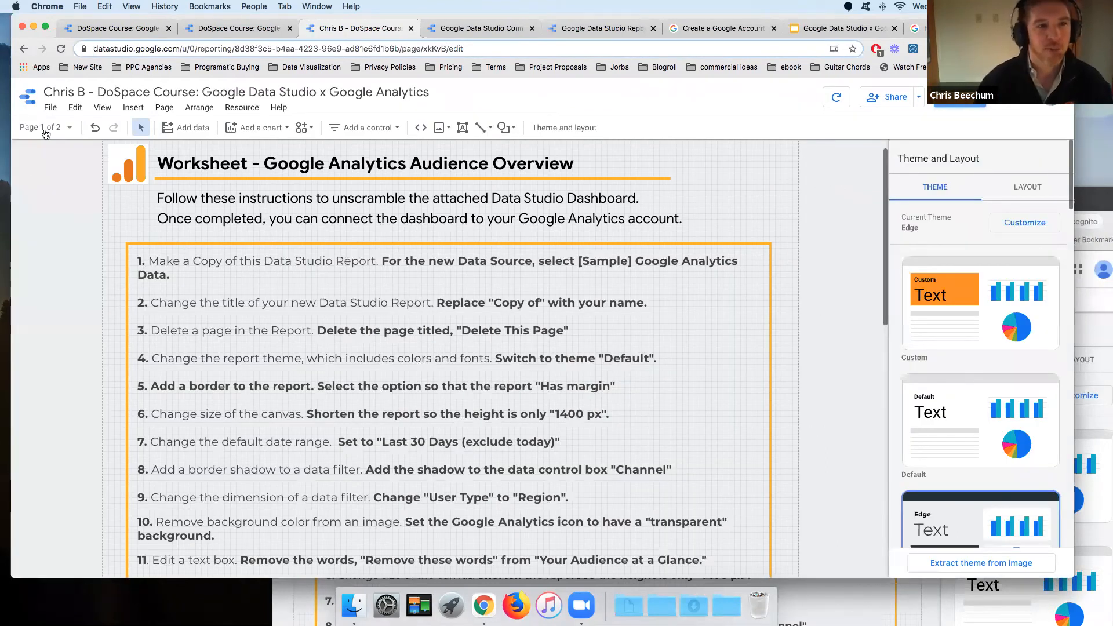
pyautogui.click(45, 132)
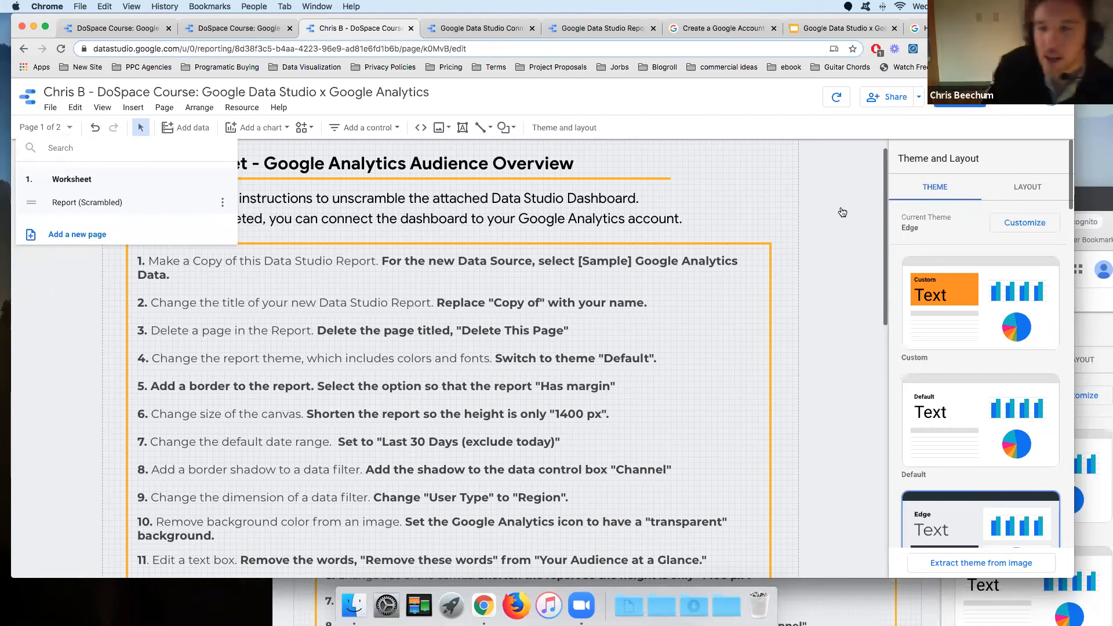
pyautogui.click(73, 202)
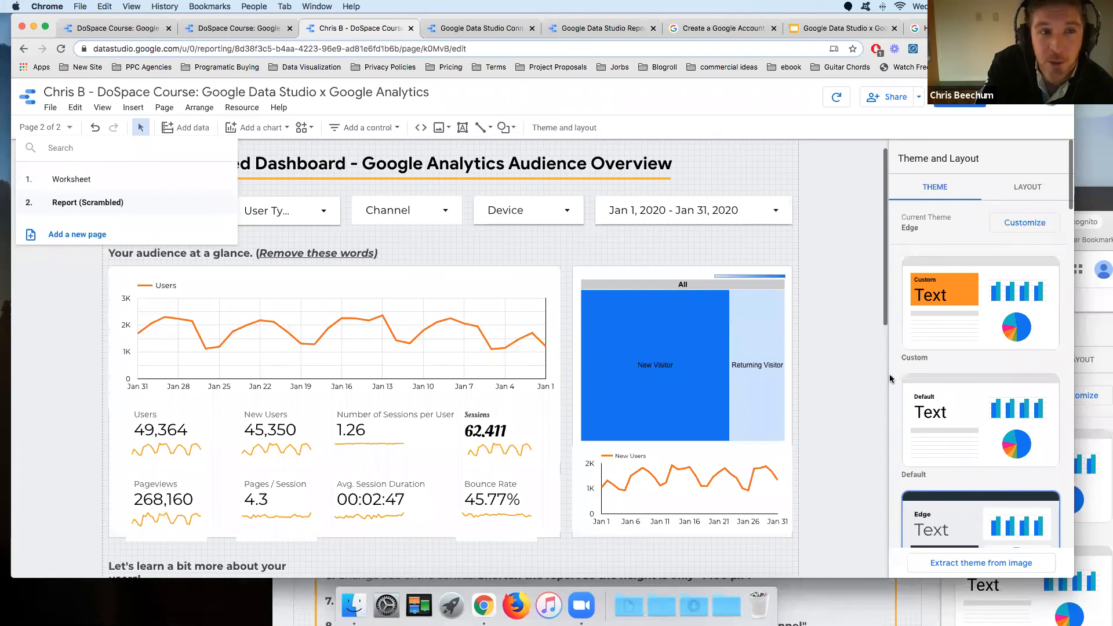
pyautogui.scroll(-5, 868, 301)
# Browse the available report themes and switch the report's theme to Default
pyautogui.click(954, 329)
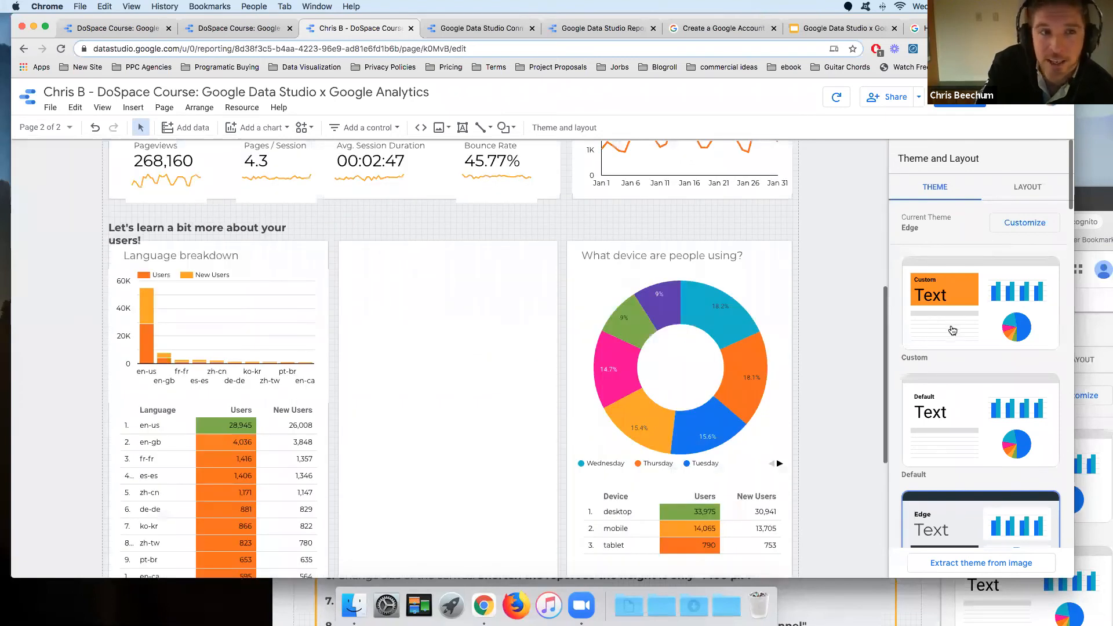
pyautogui.click(952, 328)
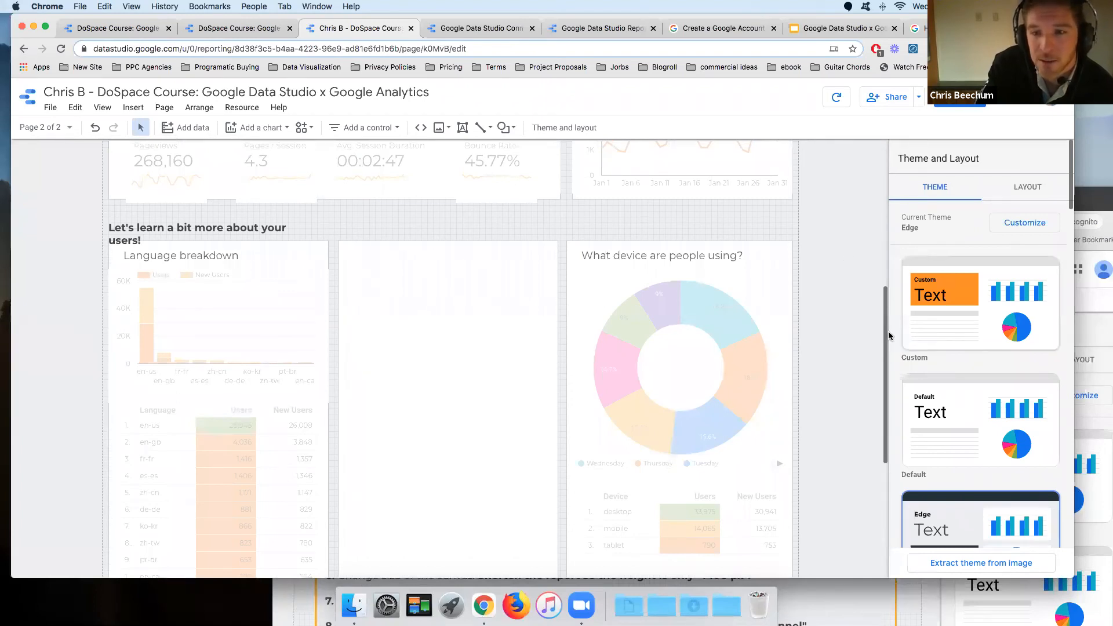
pyautogui.scroll(-3, 890, 278)
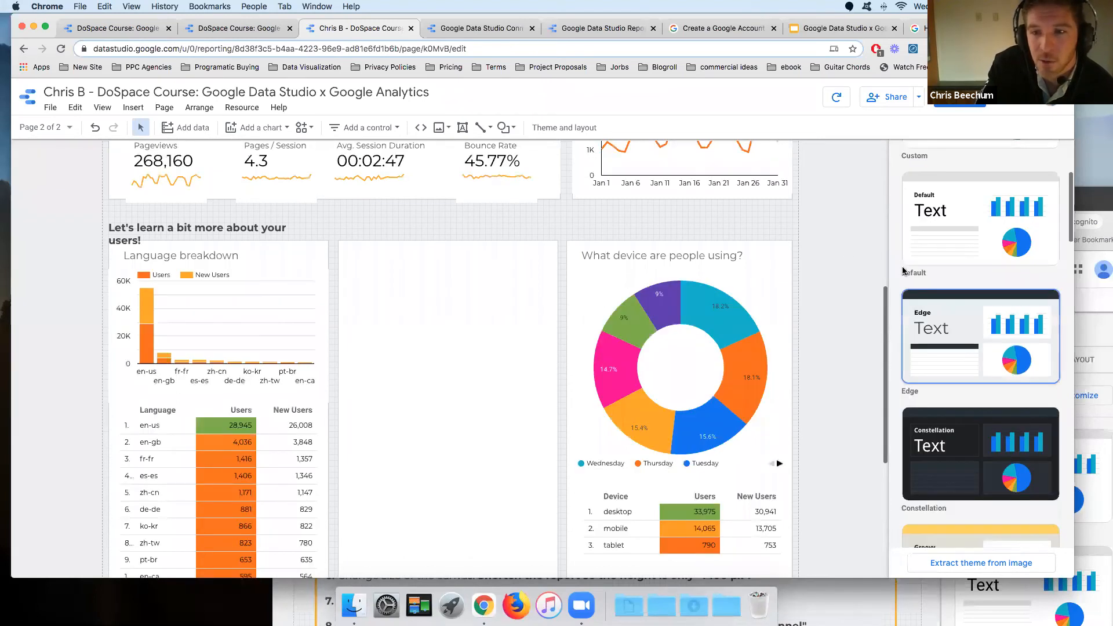
pyautogui.scroll(-5, 946, 239)
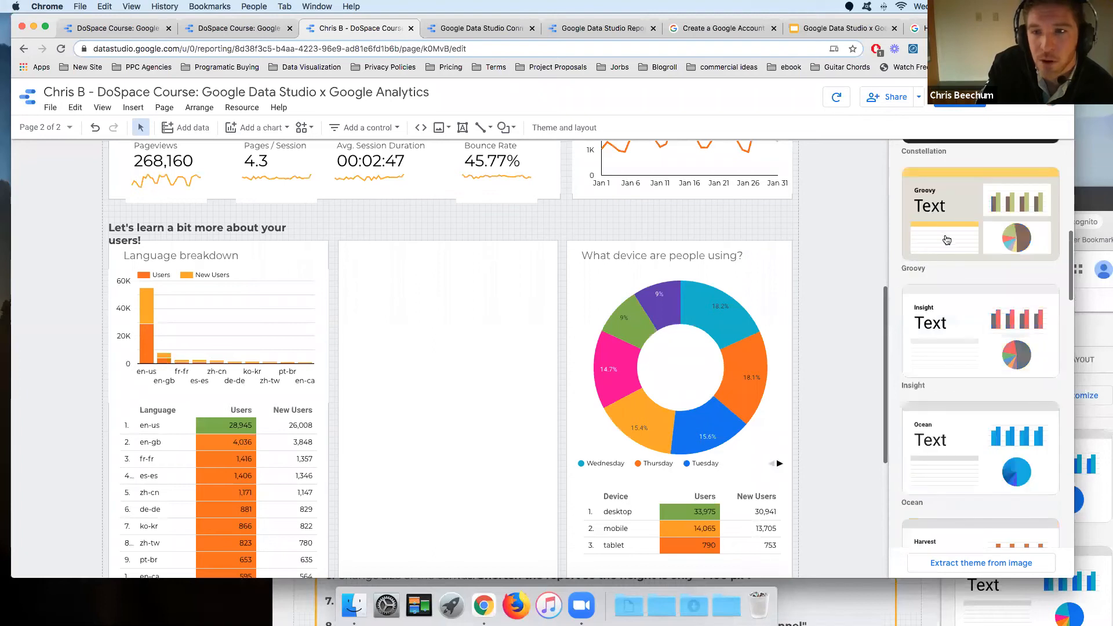
pyautogui.scroll(-4, 946, 240)
pyautogui.scroll(-4, 936, 322)
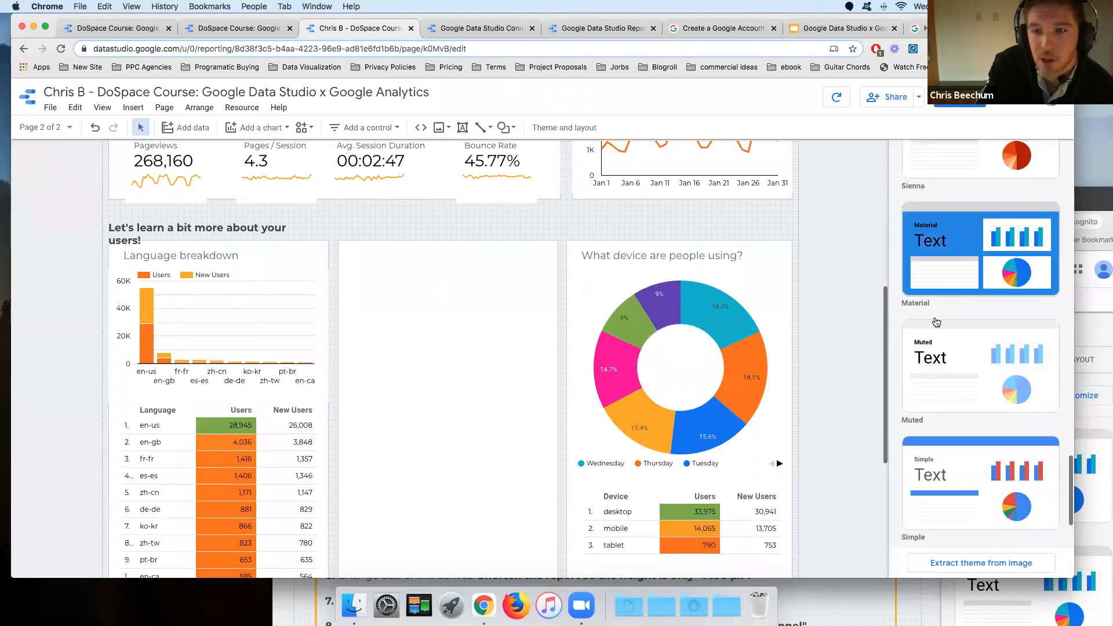
pyautogui.scroll(-4, 936, 322)
pyautogui.scroll(-3, 936, 221)
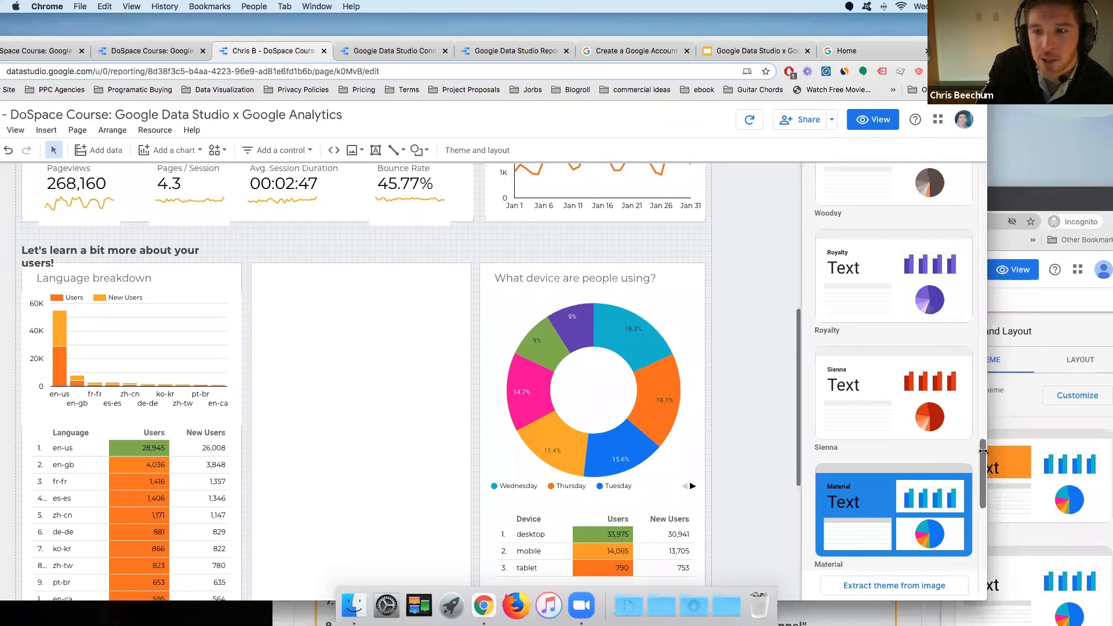
pyautogui.scroll(1, 983, 454)
pyautogui.scroll(15, 915, 234)
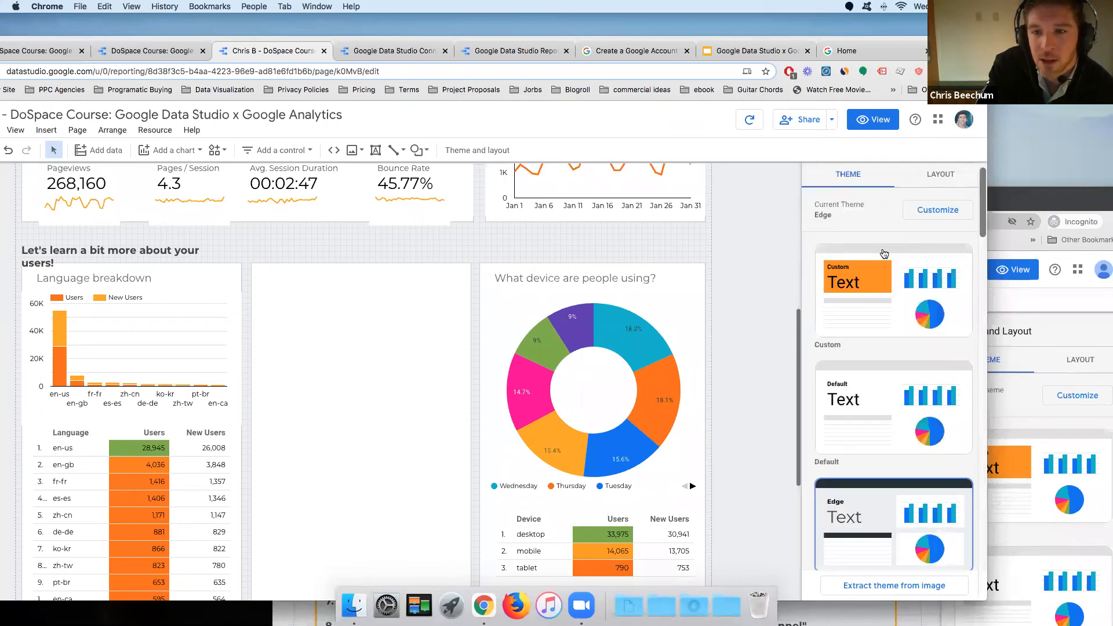
pyautogui.click(874, 405)
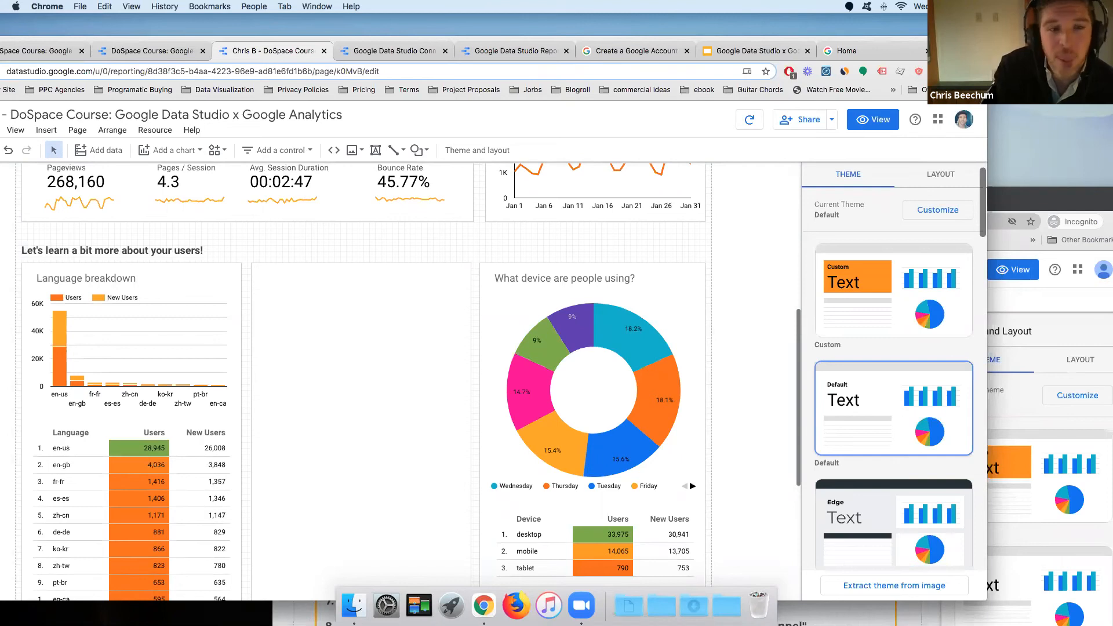
# Look over the restyled report page and bring the original worksheet window alongside it to read the next instructions
pyautogui.moveTo(953, 48); pyautogui.dragTo(1032, 36)
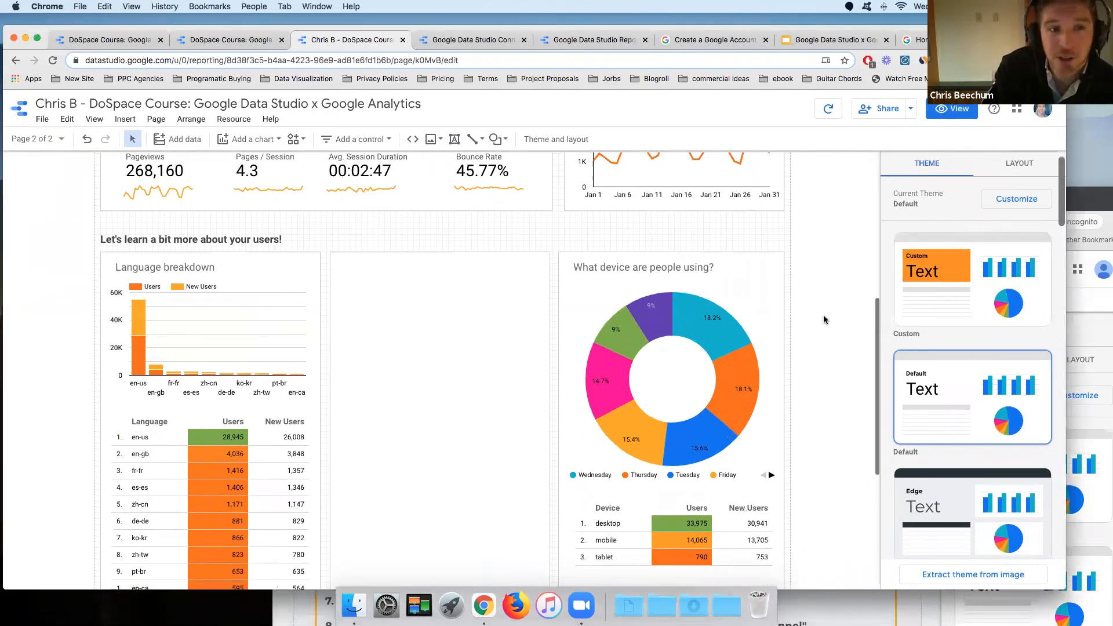
pyautogui.scroll(-5, 823, 320)
pyautogui.scroll(5, 819, 322)
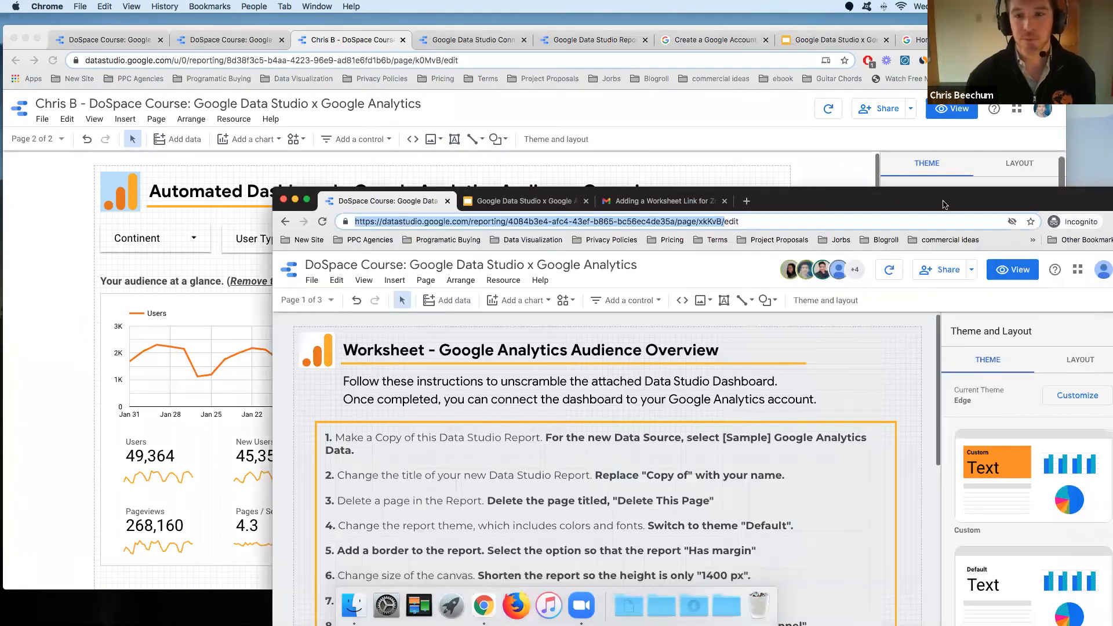
pyautogui.click(1085, 198)
pyautogui.moveTo(1079, 198); pyautogui.dragTo(1109, 151)
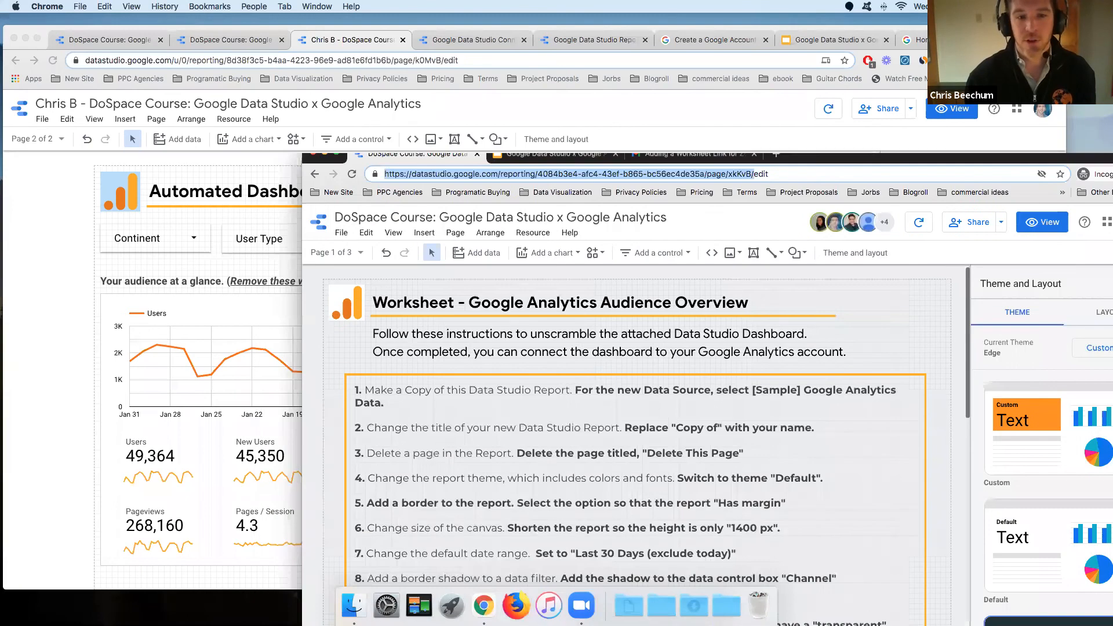
pyautogui.moveTo(973, 152); pyautogui.dragTo(1102, 60)
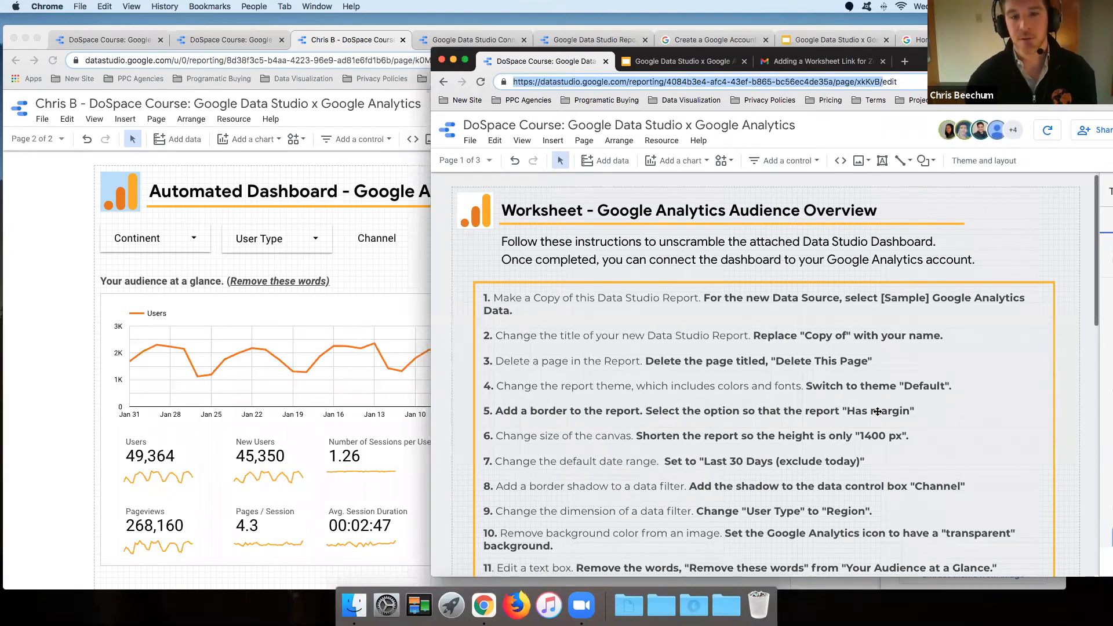
# Return to the renamed report and turn on the "Has margin" option in its layout settings
pyautogui.click(57, 307)
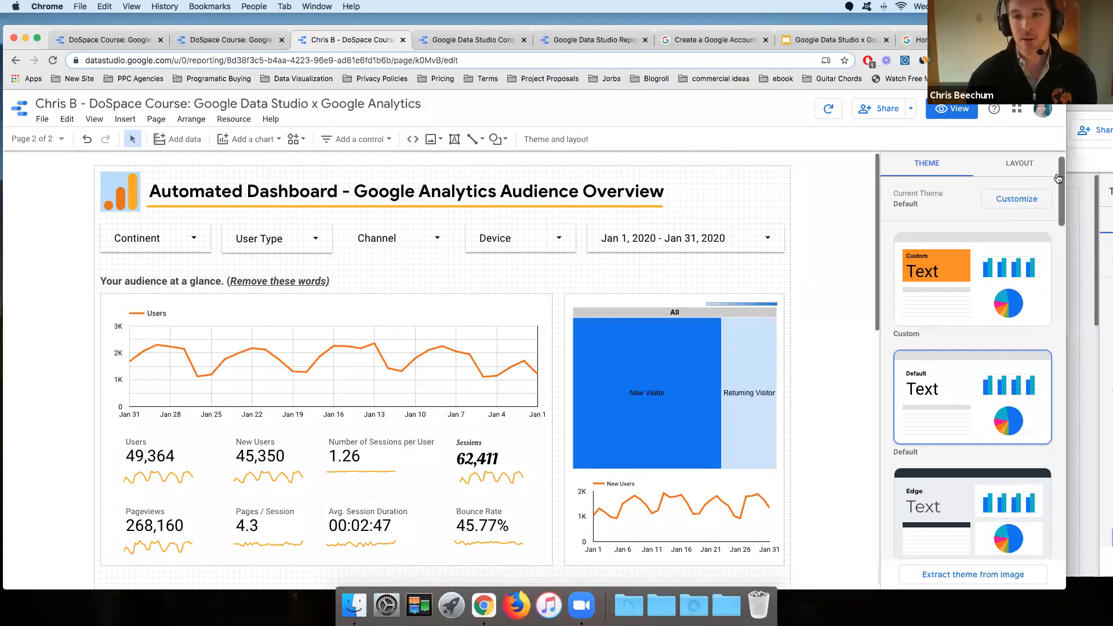
pyautogui.click(1016, 165)
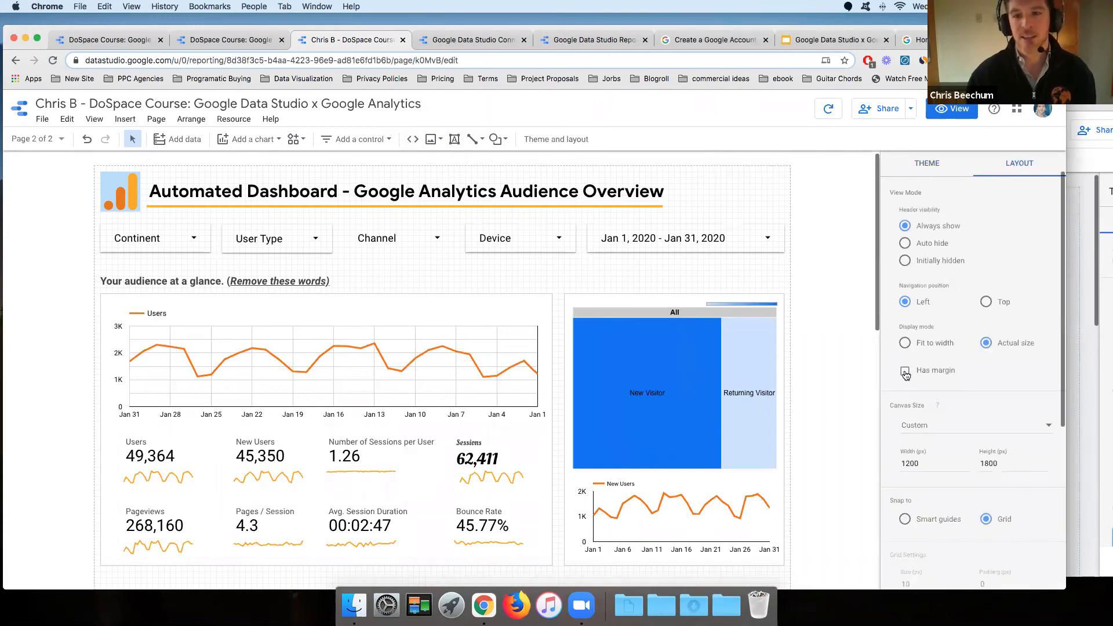
pyautogui.click(904, 371)
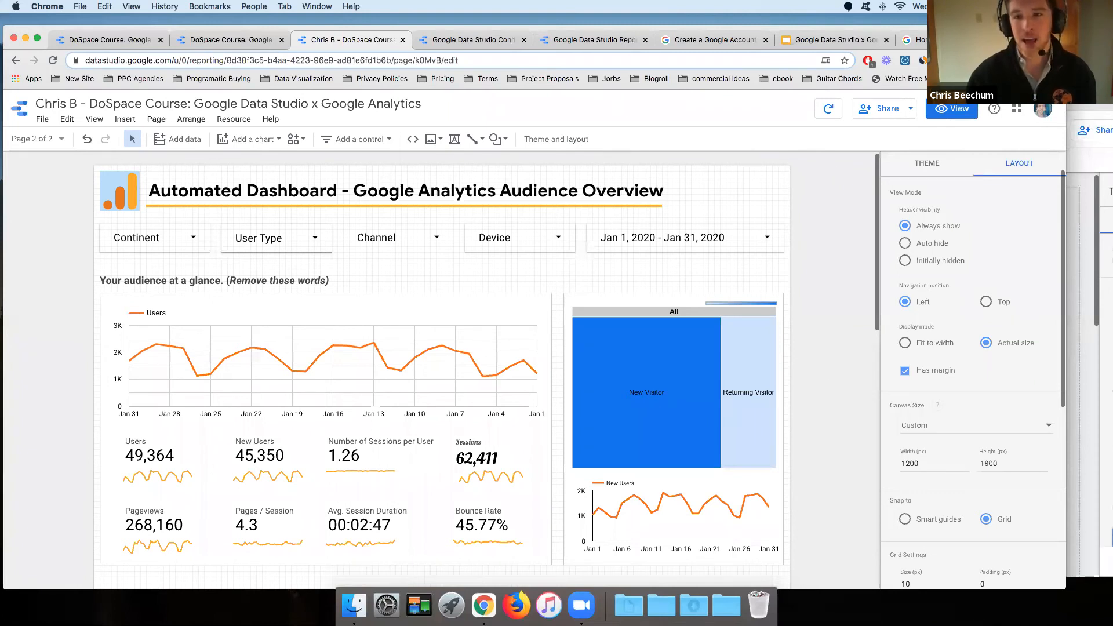
# Check the worksheet's canvas size instruction, return to the renamed report, and set its canvas height to 1400 px
pyautogui.press('super+grave')
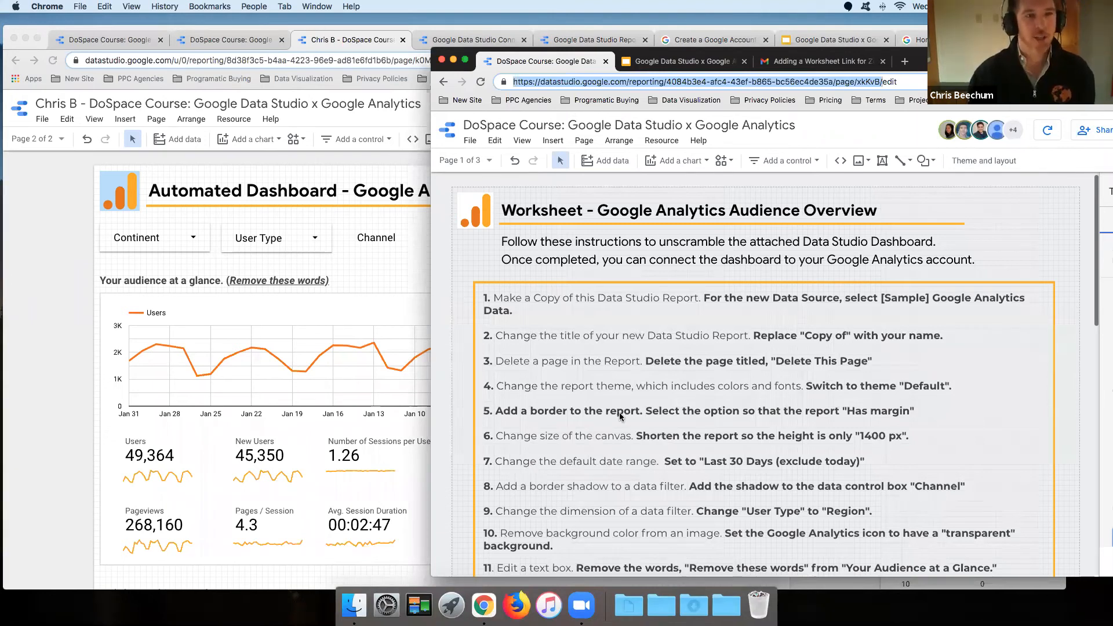
pyautogui.click(160, 261)
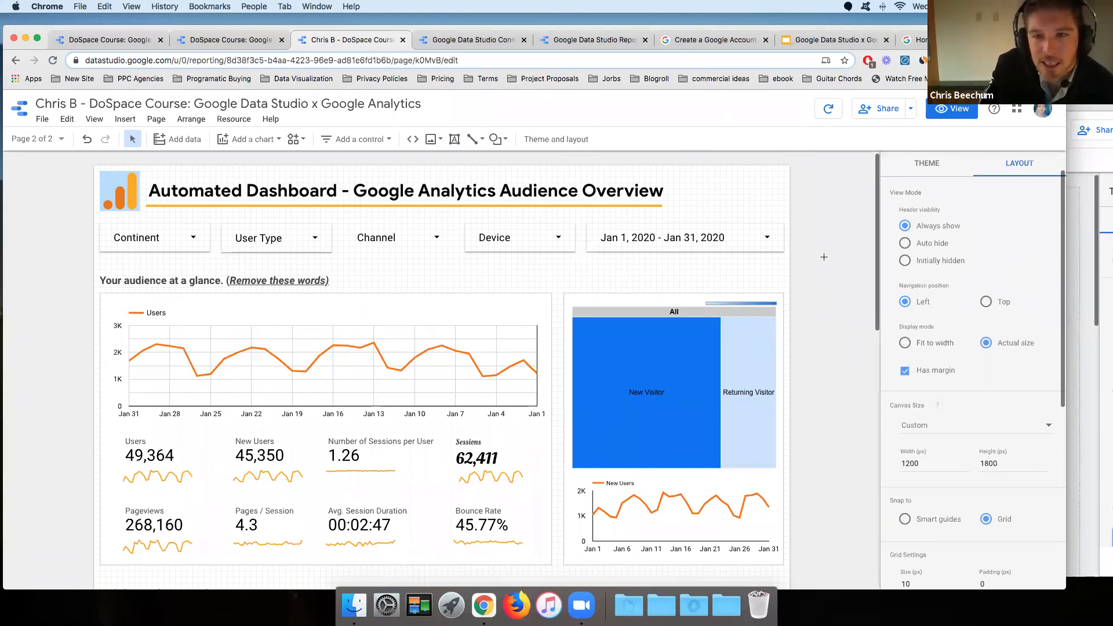
pyautogui.scroll(-2, 828, 358)
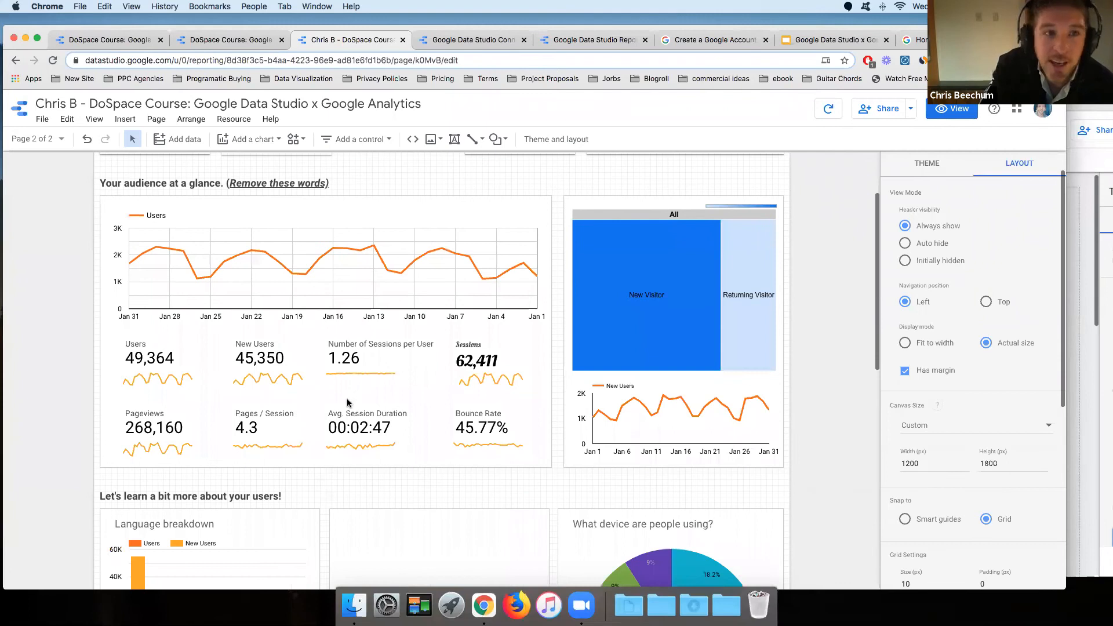
pyautogui.scroll(-6, 350, 404)
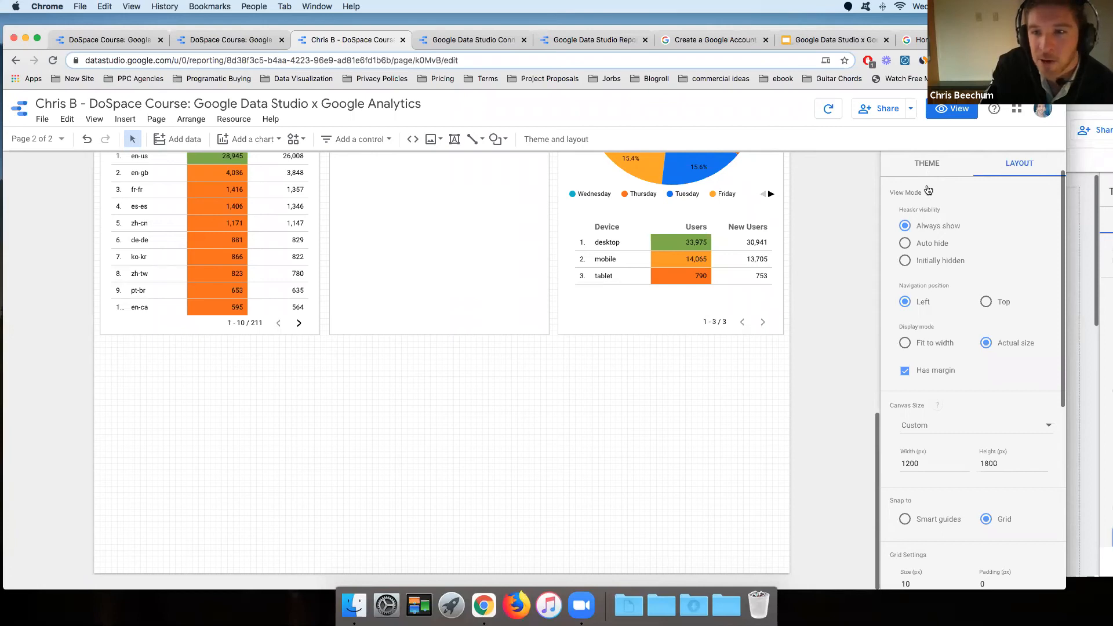
pyautogui.click(933, 165)
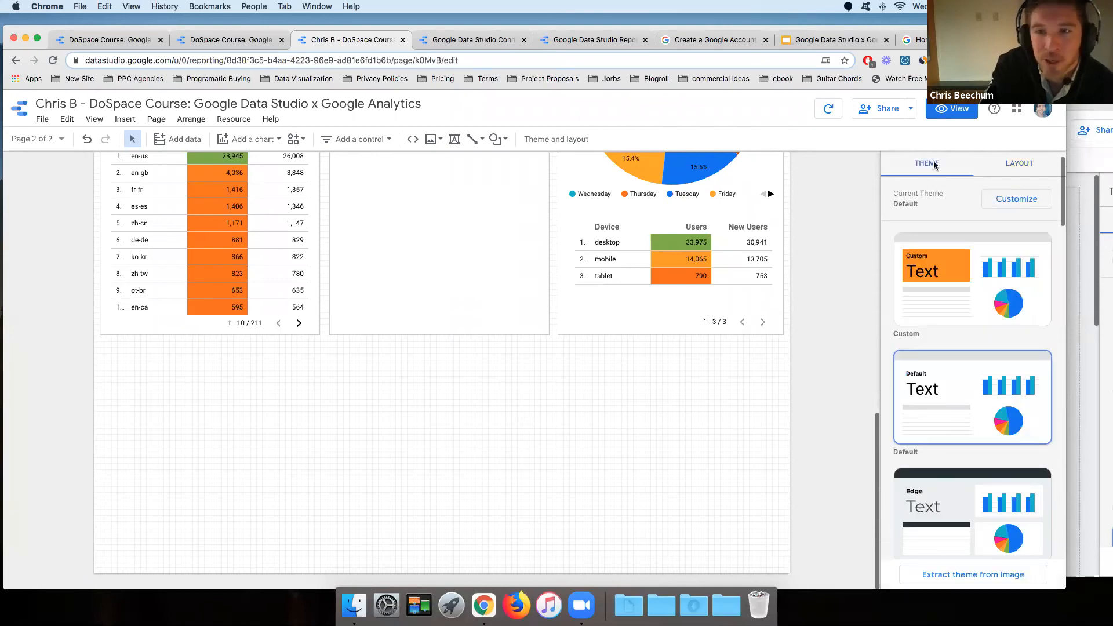
pyautogui.click(998, 169)
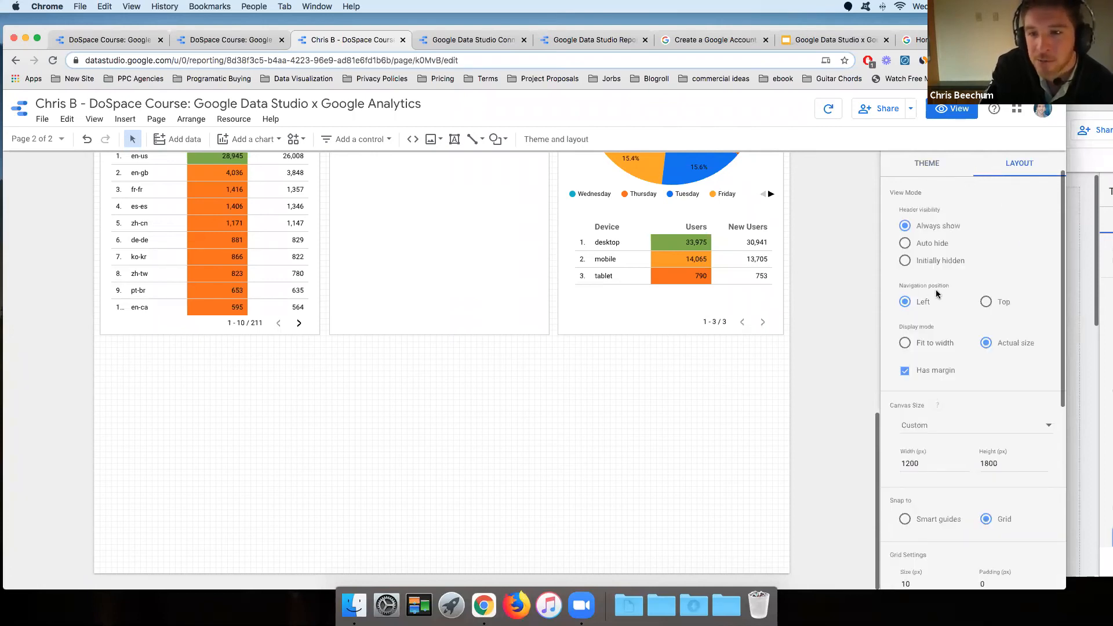
pyautogui.scroll(1, 939, 313)
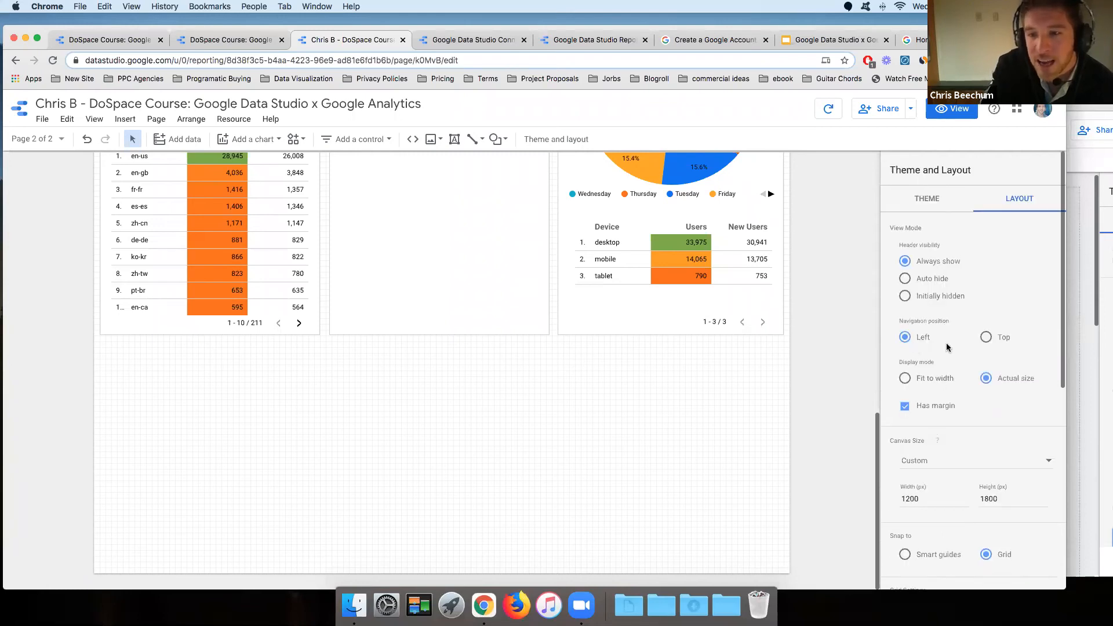
pyautogui.scroll(-10, 951, 346)
pyautogui.scroll(3, 1003, 244)
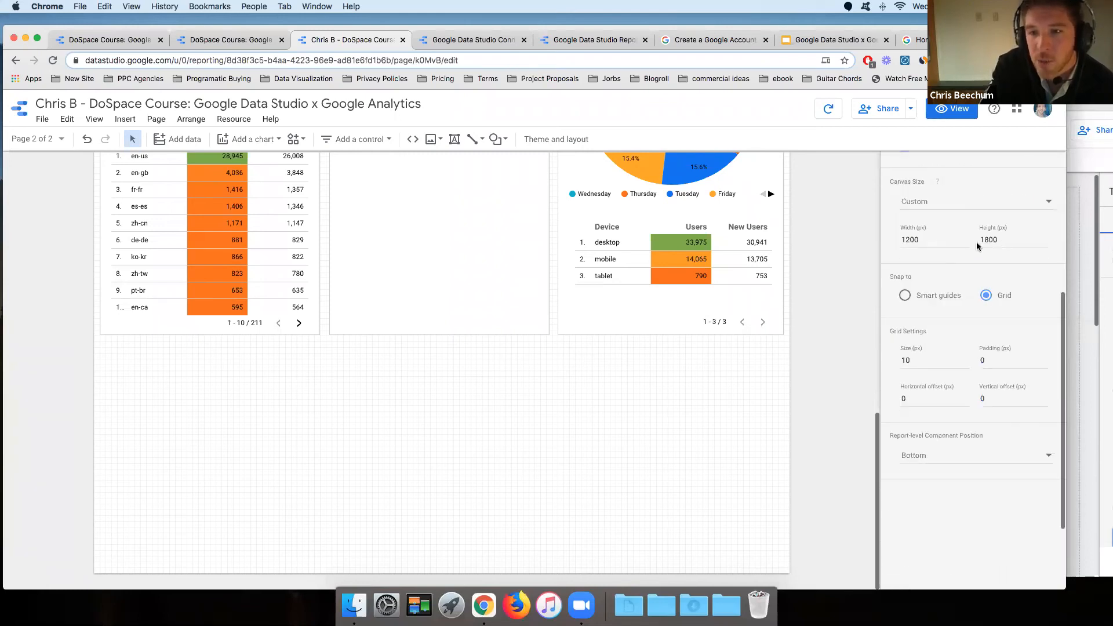
pyautogui.doubleClick(985, 241)
pyautogui.write('1400')
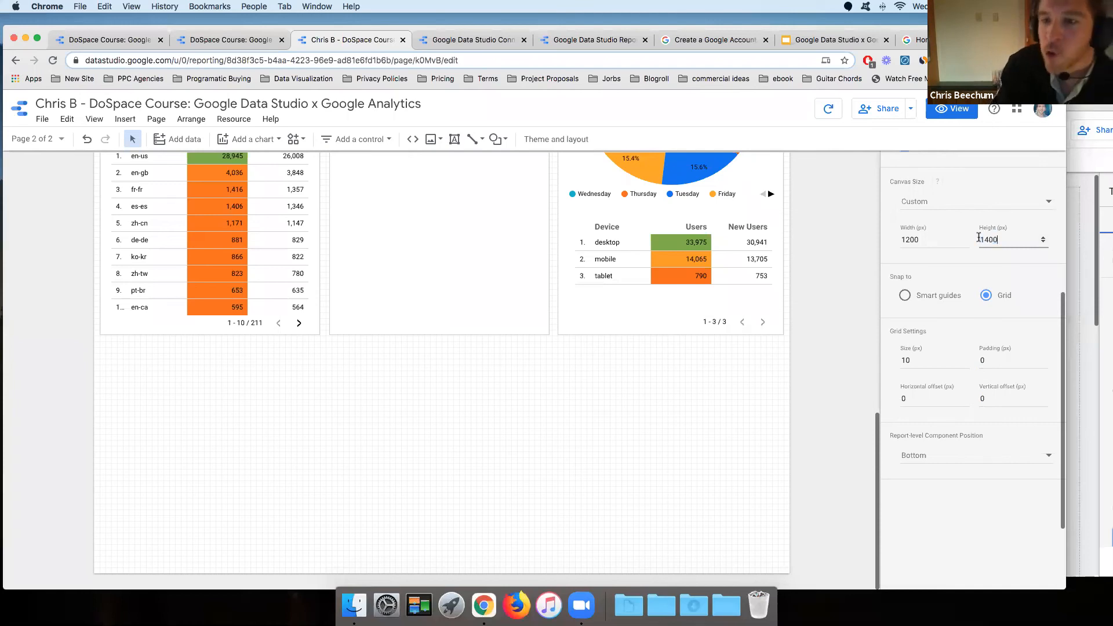
pyautogui.click(800, 280)
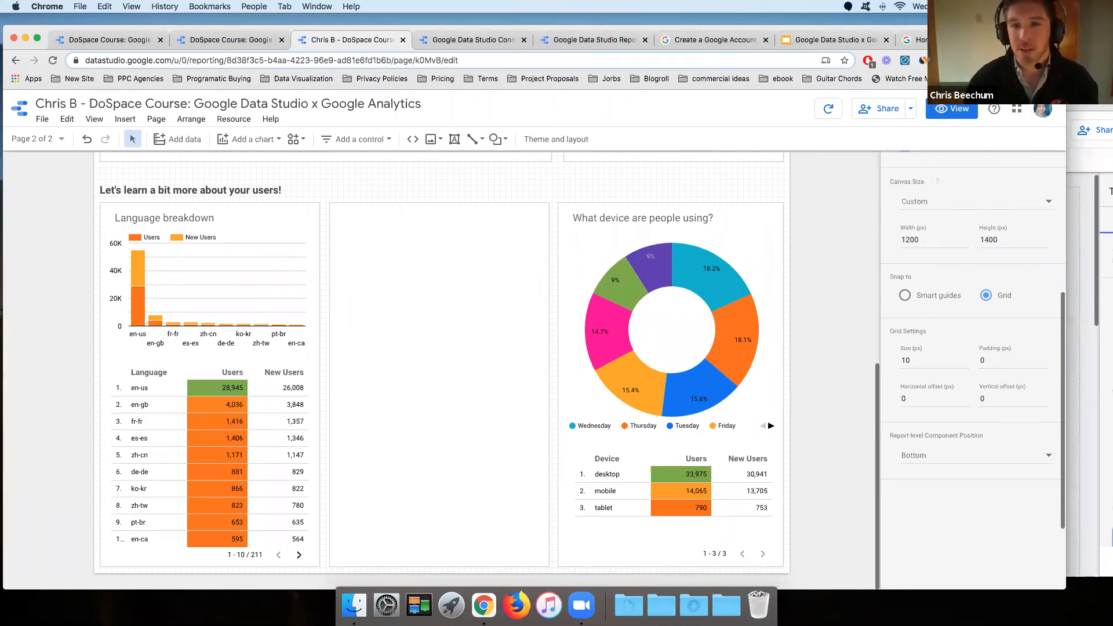
# Check the worksheet's date range instruction, return to the renamed report, and set the date range control's default to Last 30 days, excluding today
pyautogui.press('super+grave')
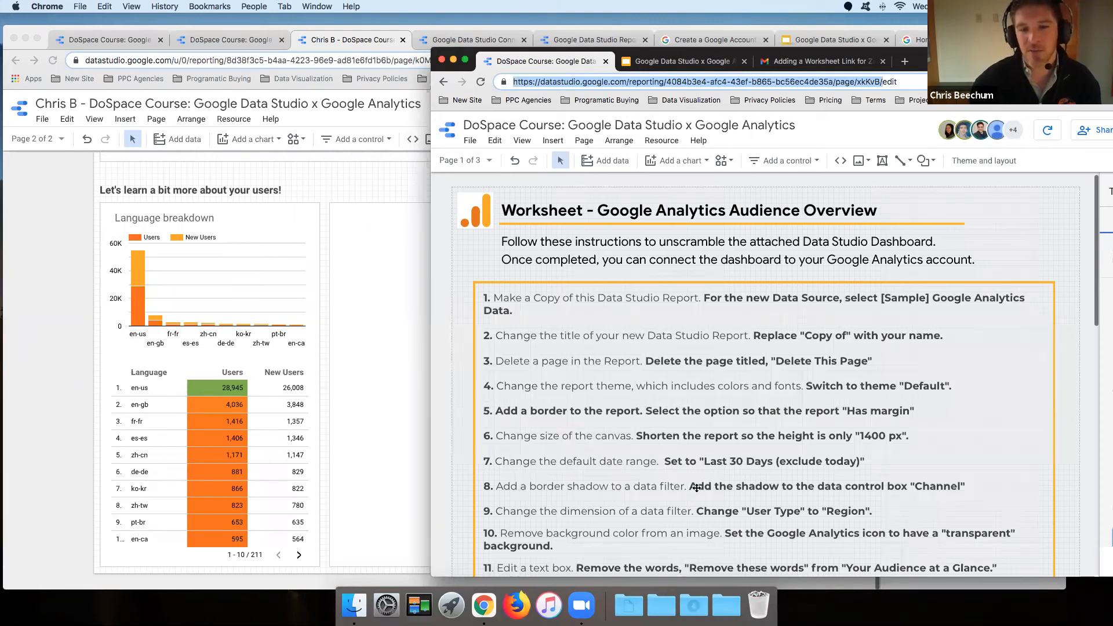
pyautogui.click(38, 295)
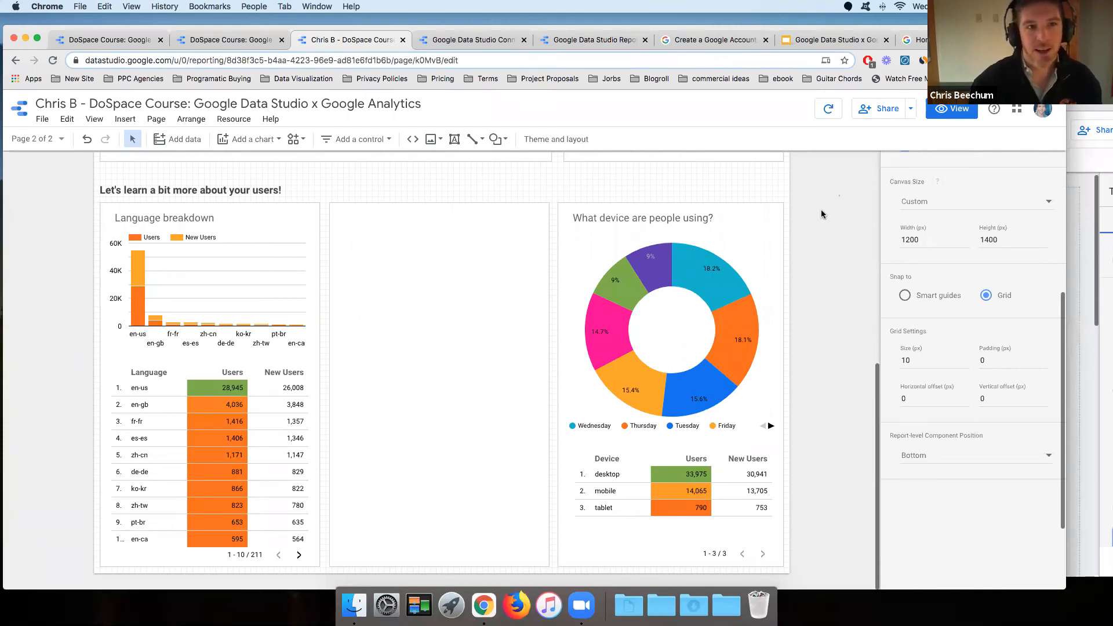
pyautogui.scroll(1, 820, 214)
pyautogui.scroll(7, 690, 233)
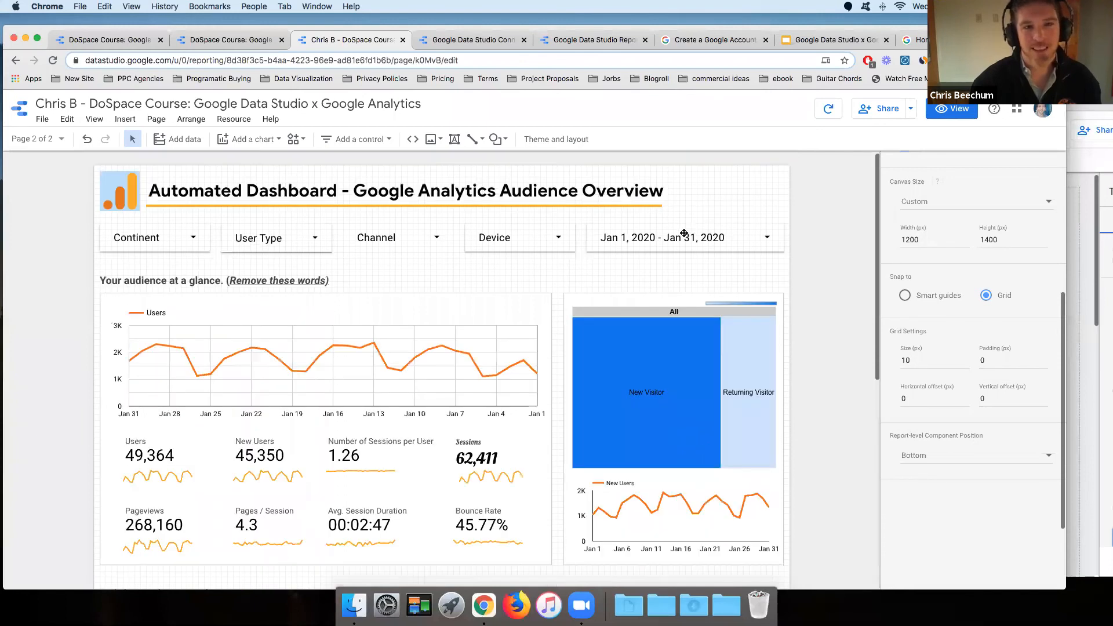
pyautogui.click(668, 235)
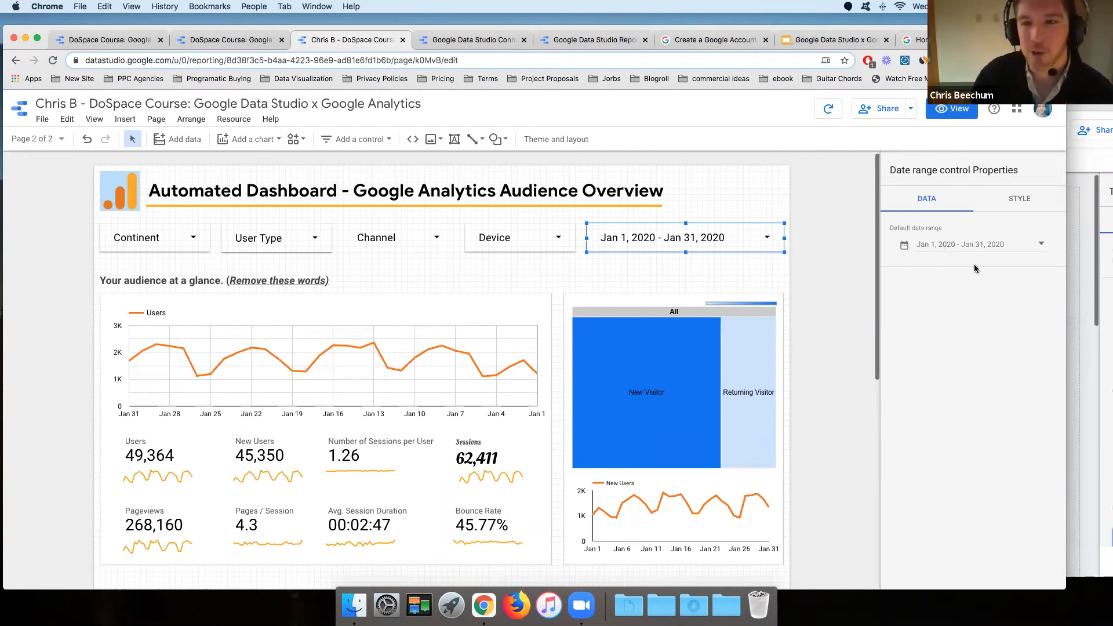
pyautogui.click(993, 245)
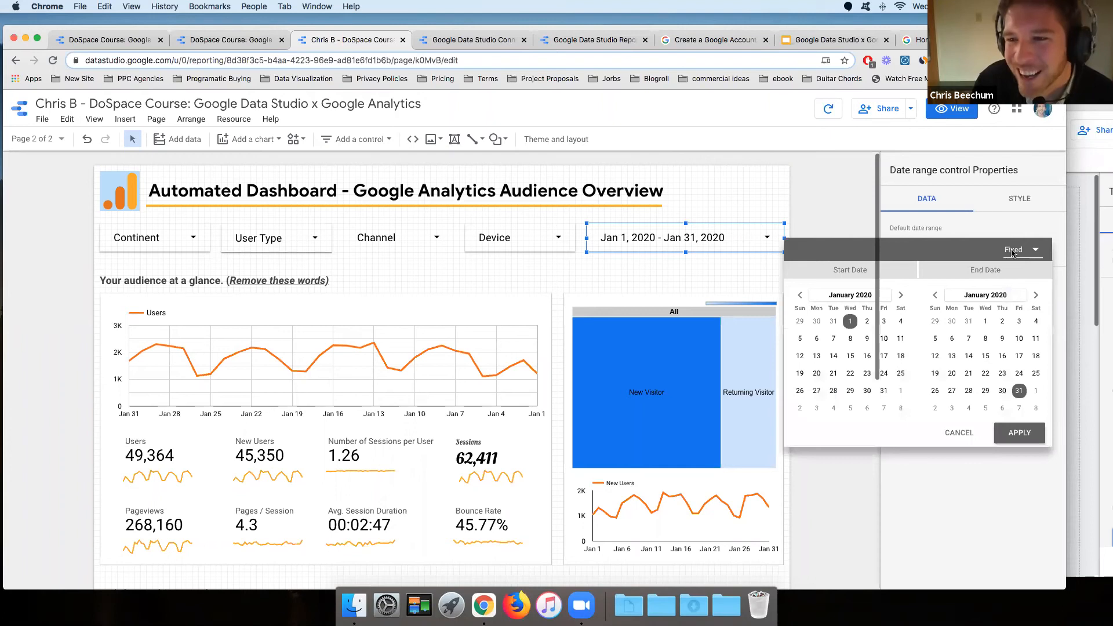
pyautogui.click(1012, 251)
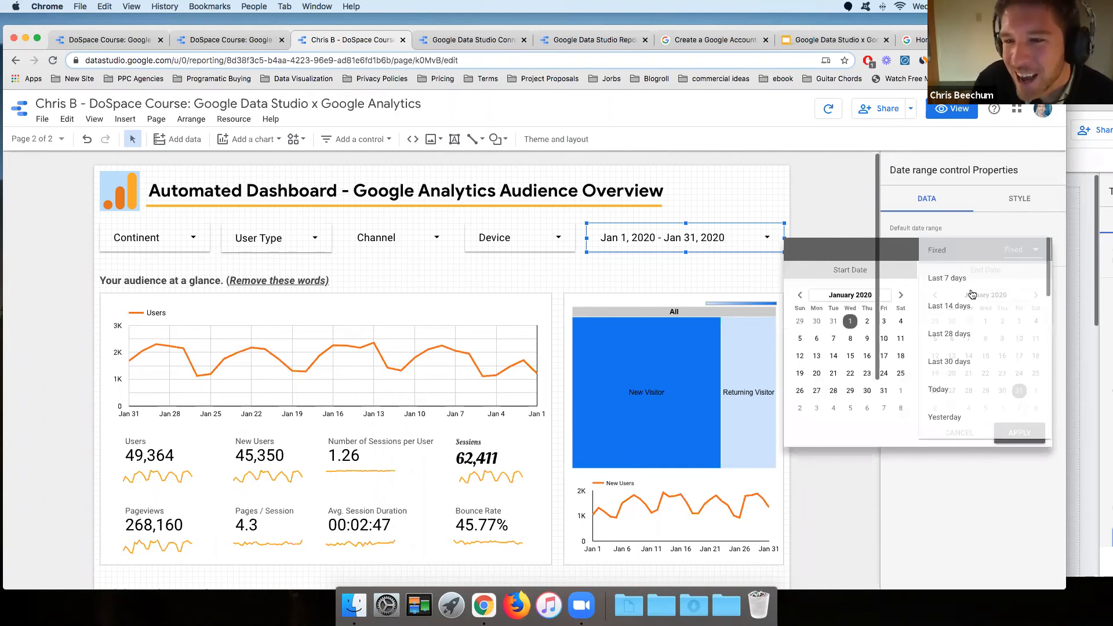
pyautogui.click(951, 363)
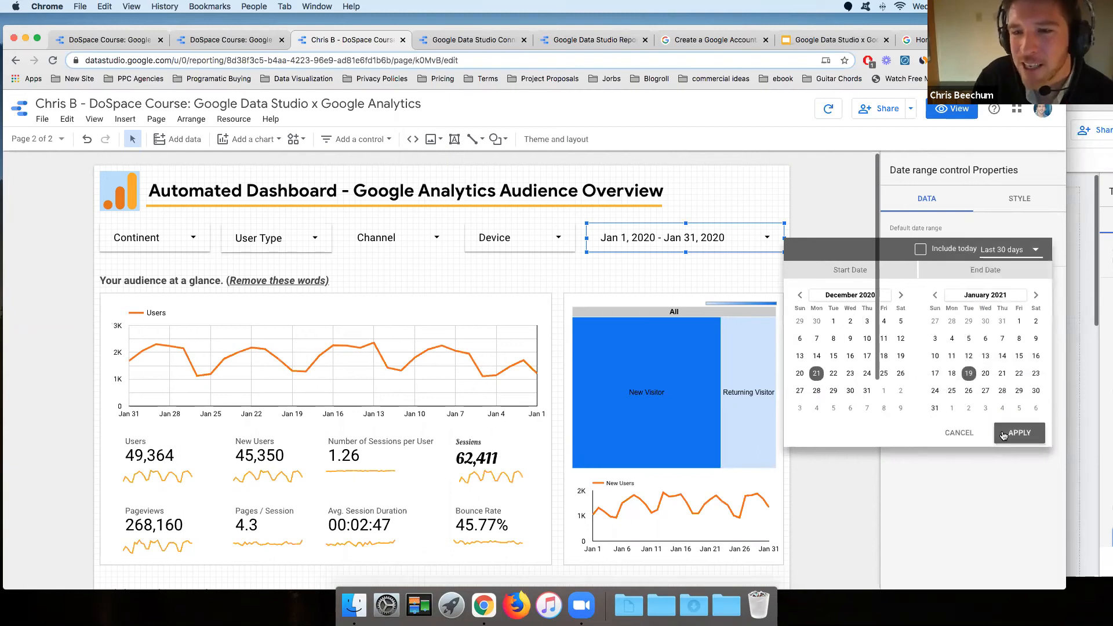
pyautogui.click(1004, 436)
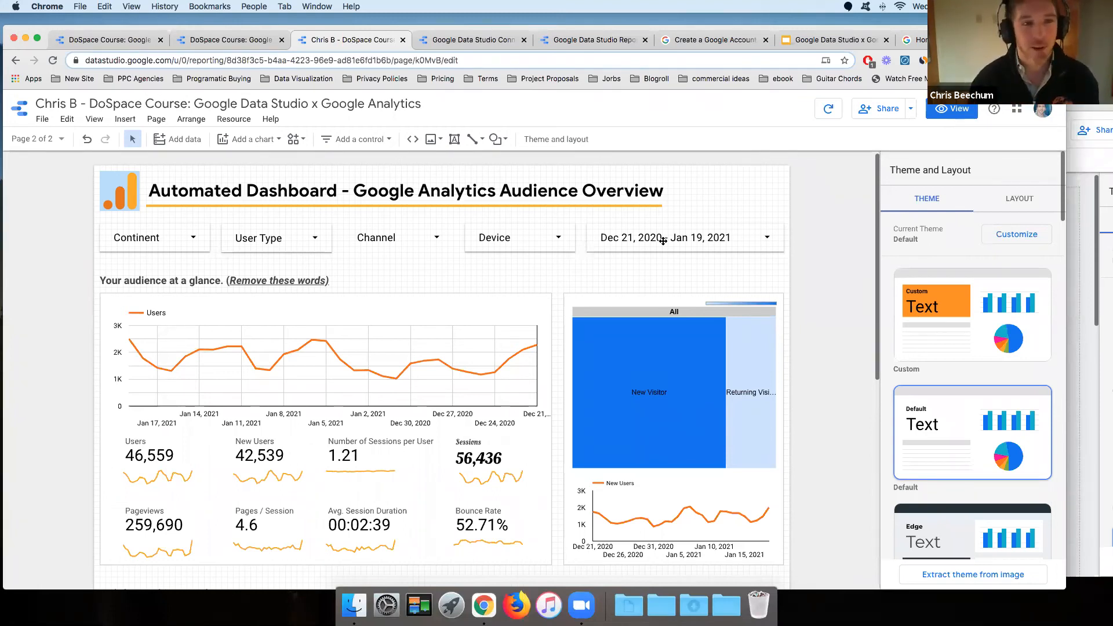
# Add a border shadow to the Channel drop-down control in its style settings
pyautogui.click(401, 229)
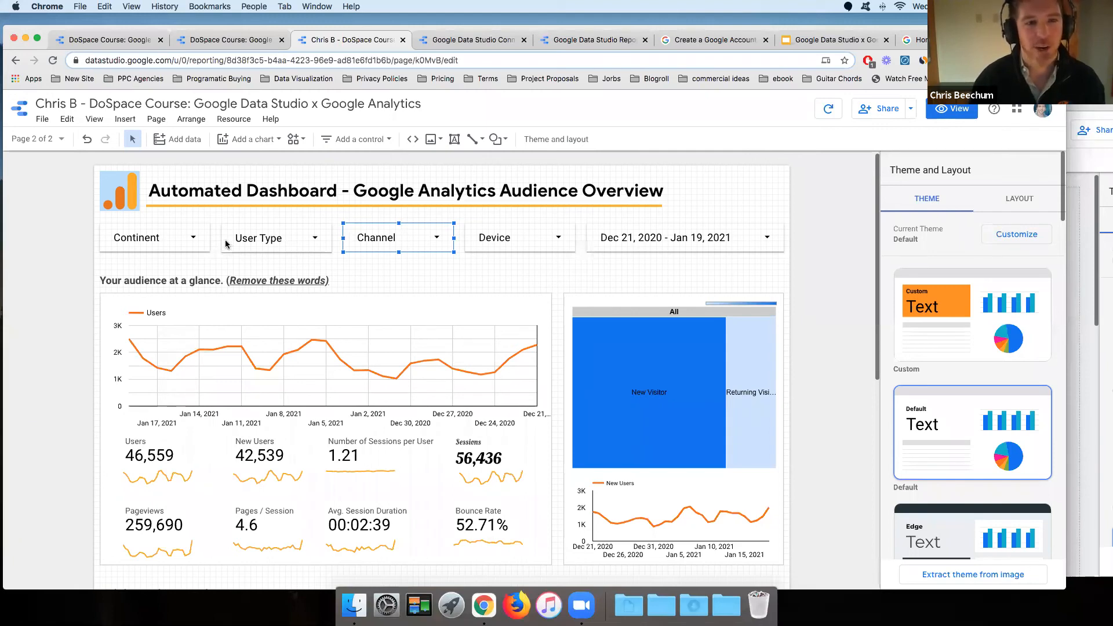
pyautogui.click(522, 234)
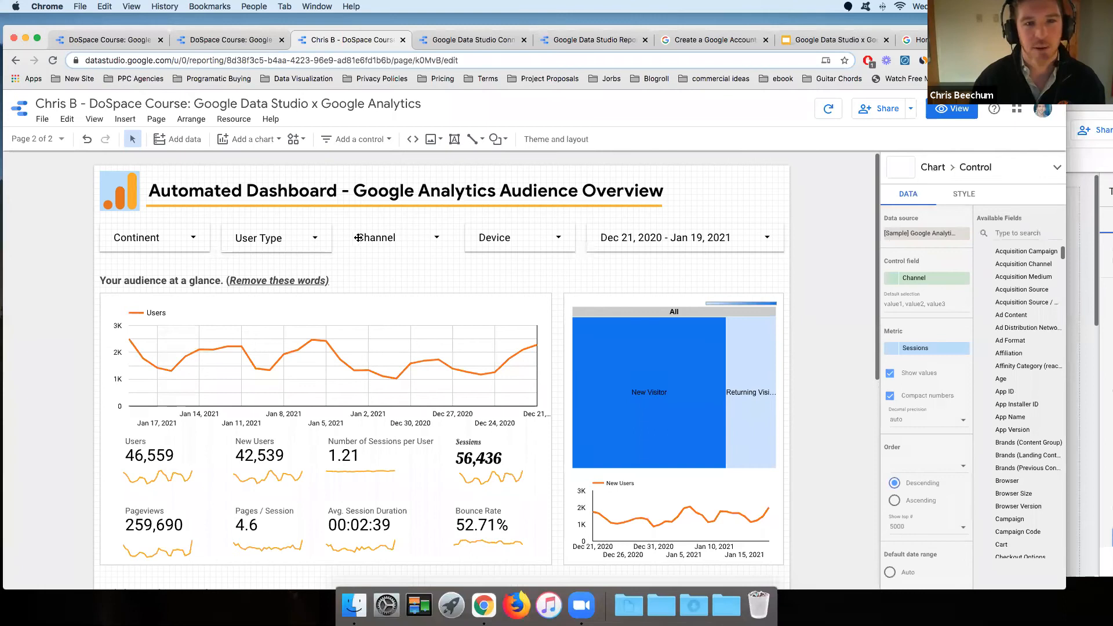
pyautogui.click(358, 238)
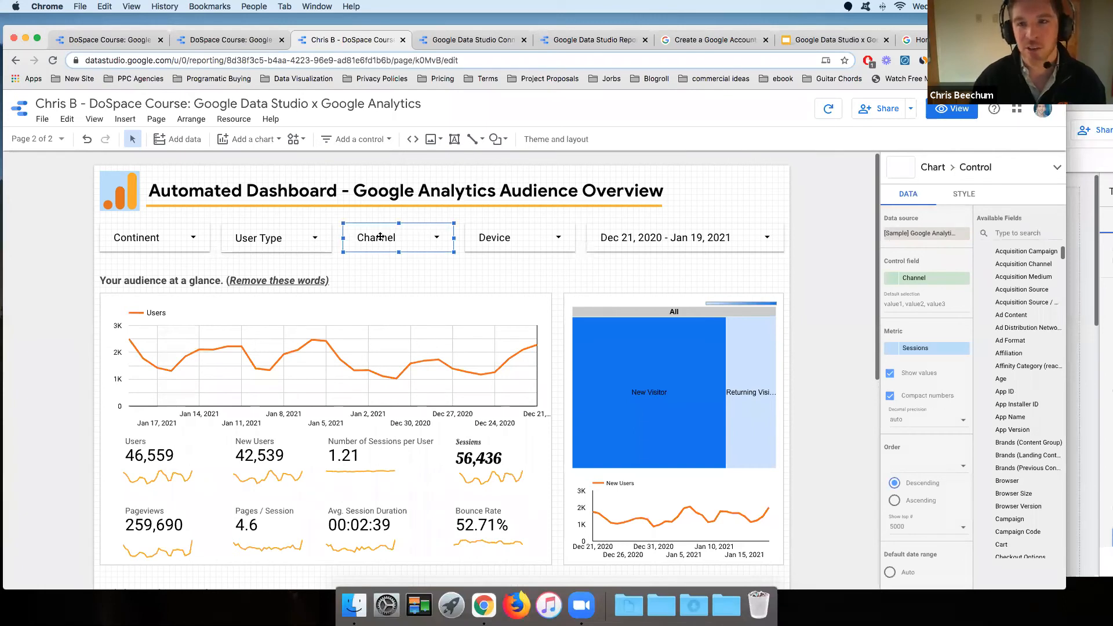
pyautogui.click(777, 270)
pyautogui.click(353, 238)
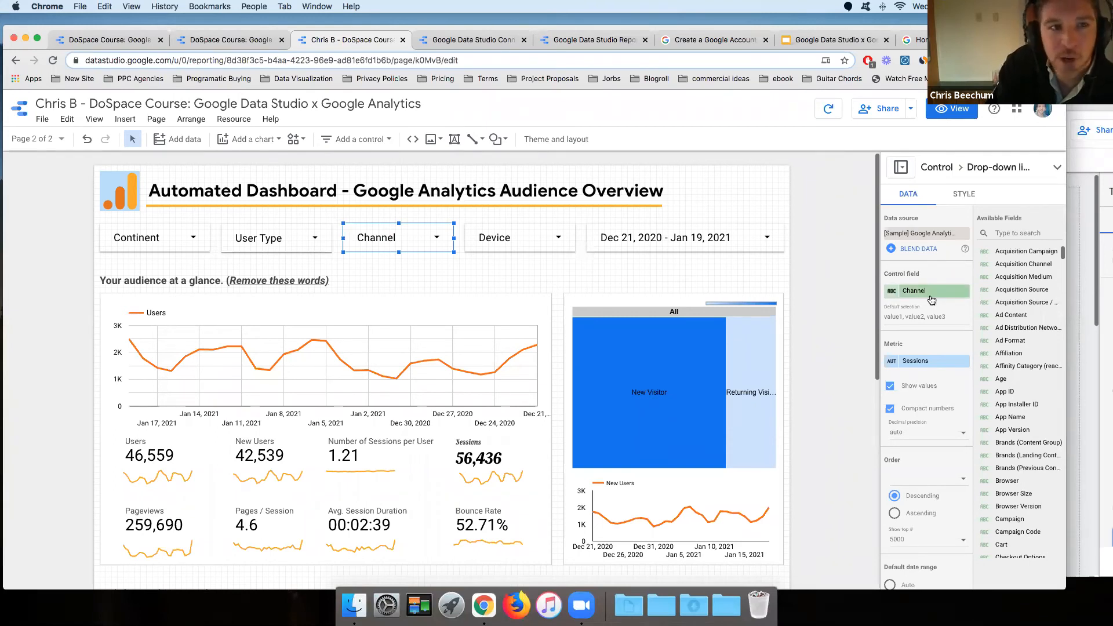
pyautogui.click(962, 197)
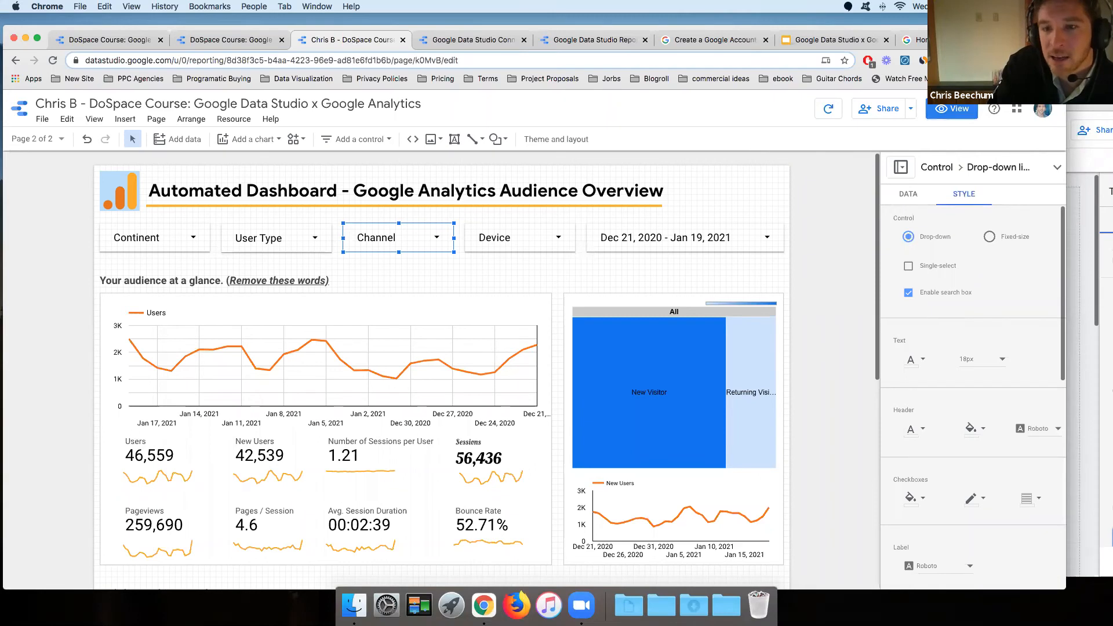
pyautogui.moveTo(1043, 38); pyautogui.dragTo(987, 26)
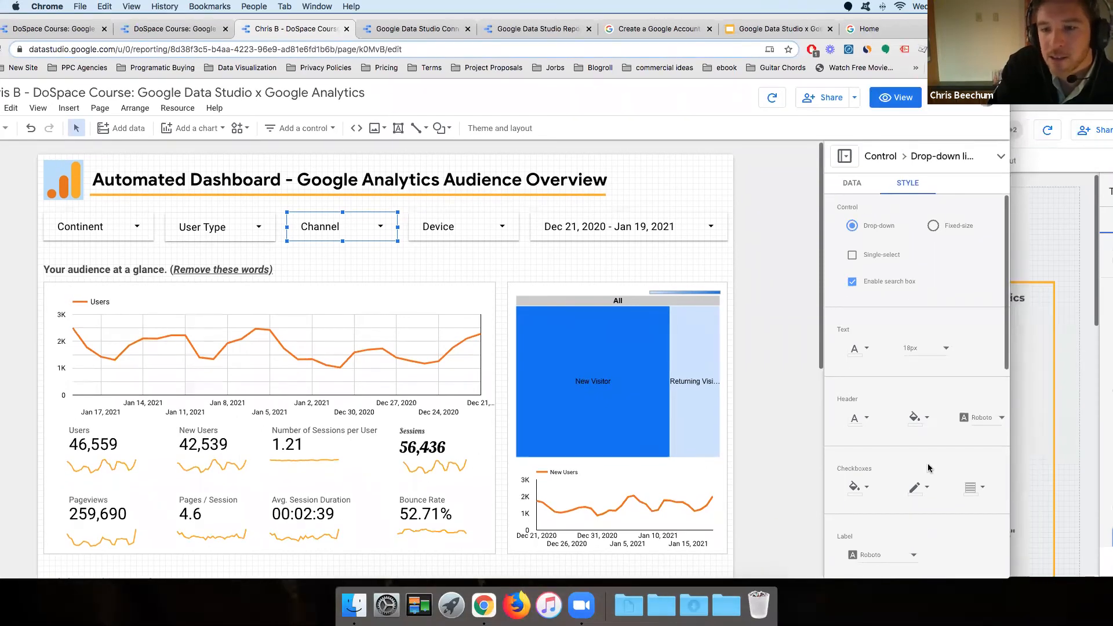
pyautogui.scroll(-5, 928, 467)
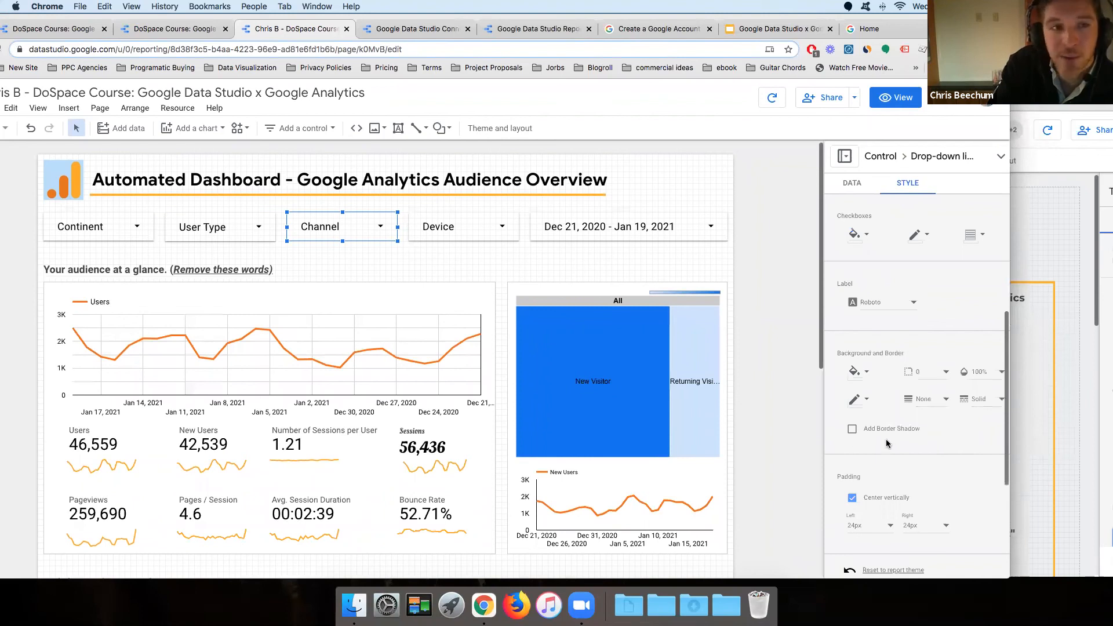
pyautogui.click(851, 429)
pyautogui.click(775, 220)
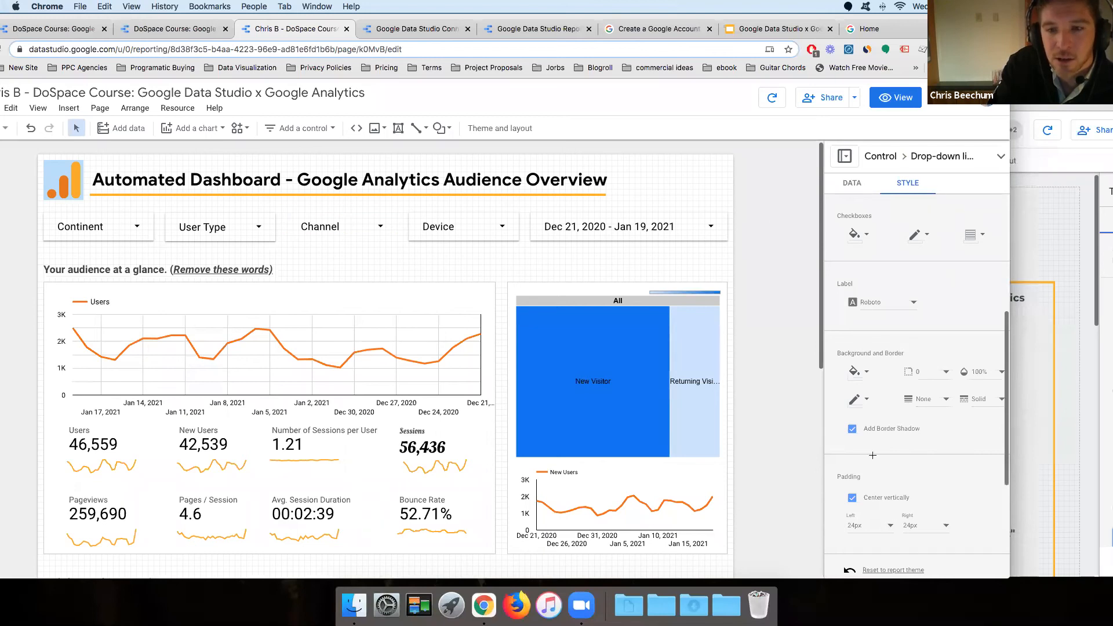
pyautogui.click(851, 432)
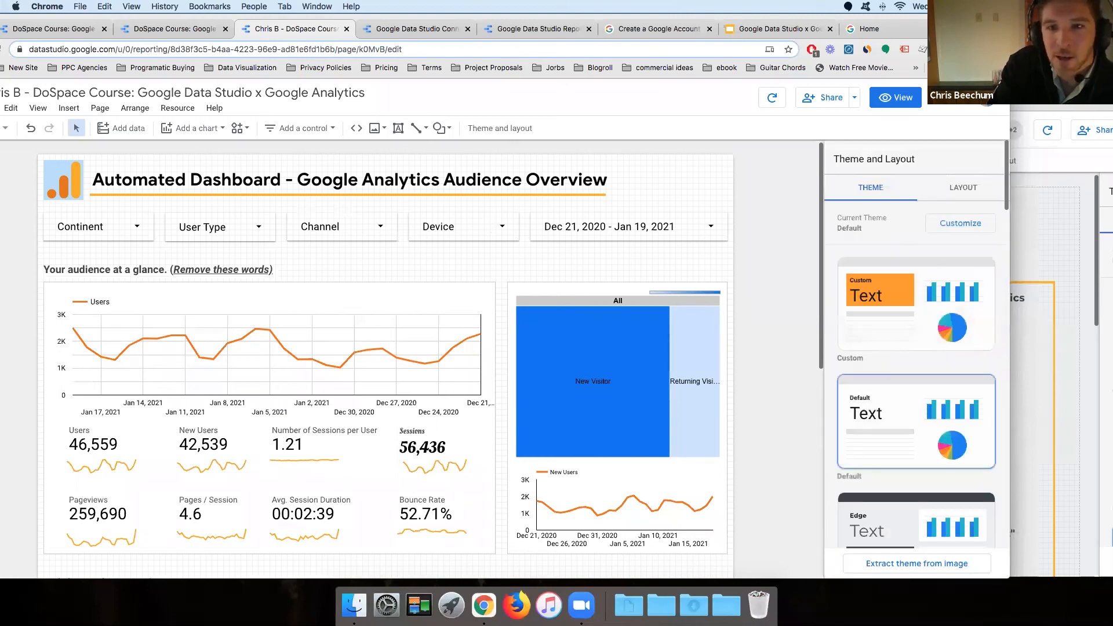
# Bring the worksheet window forward, reposition it for reading, and review the remaining instructions from the User Type filter change onward
pyautogui.moveTo(1034, 61); pyautogui.dragTo(1005, 38)
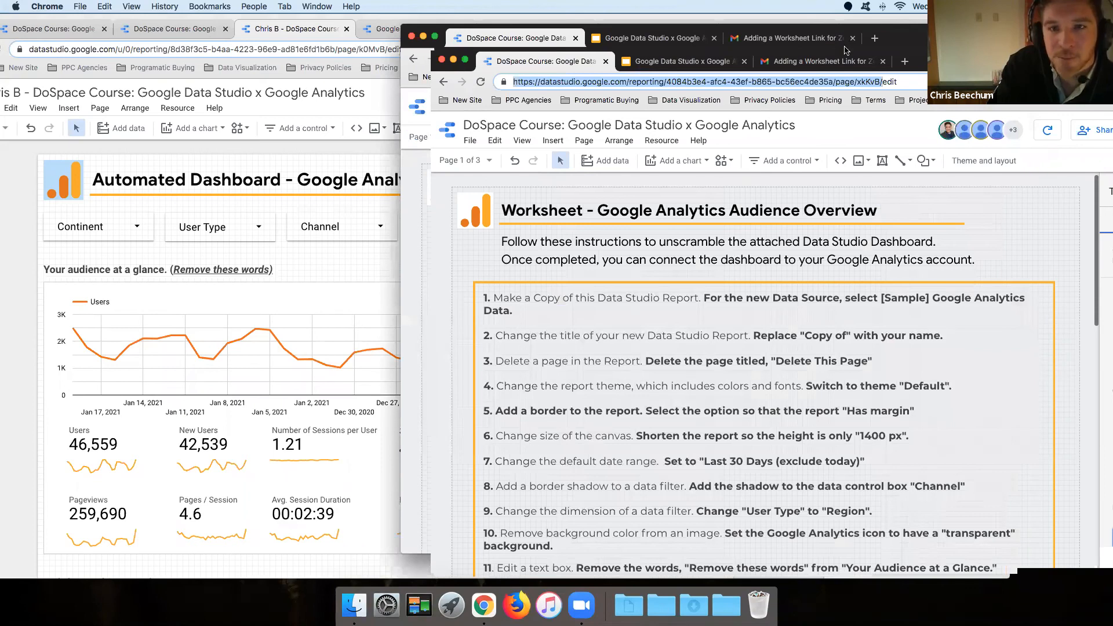
pyautogui.moveTo(904, 52); pyautogui.dragTo(1002, 71)
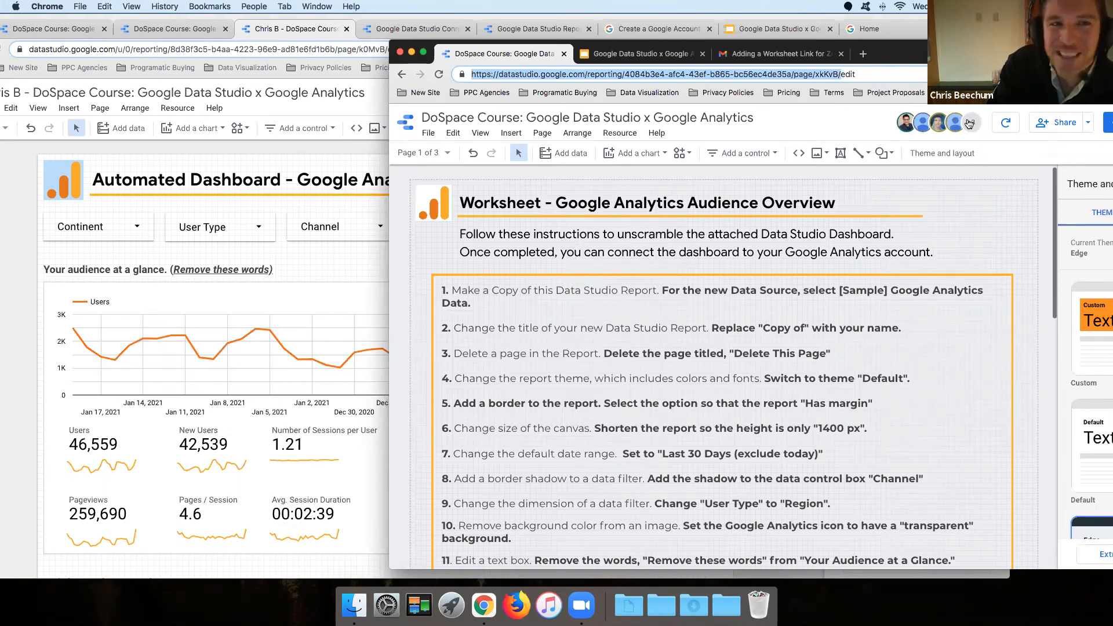
pyautogui.moveTo(1054, 53); pyautogui.dragTo(914, 28)
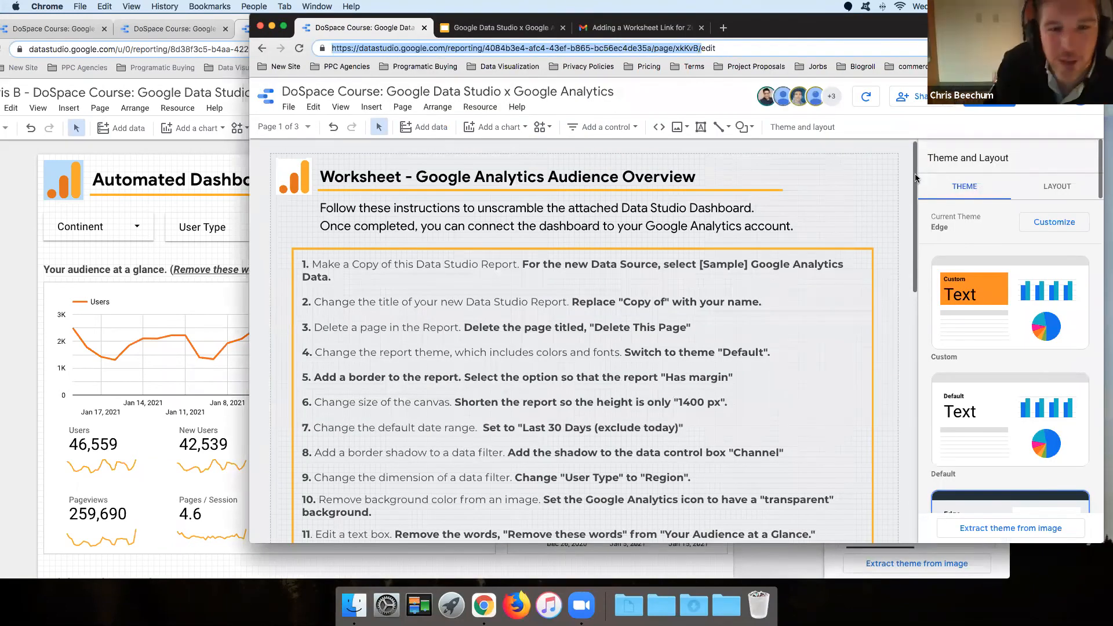
pyautogui.click(915, 178)
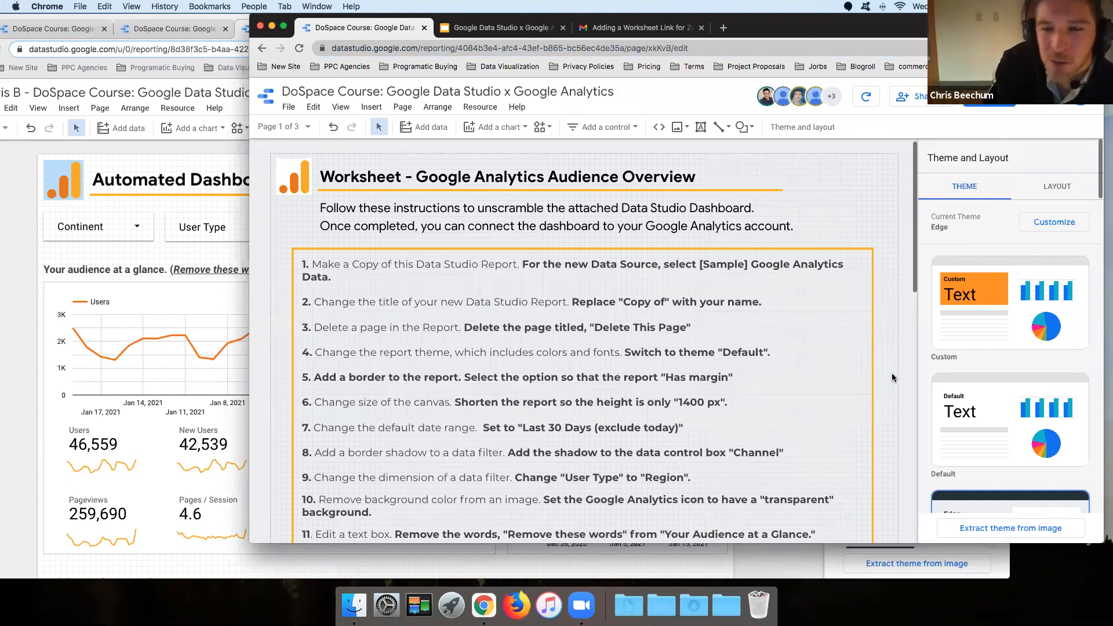
pyautogui.scroll(-3, 892, 377)
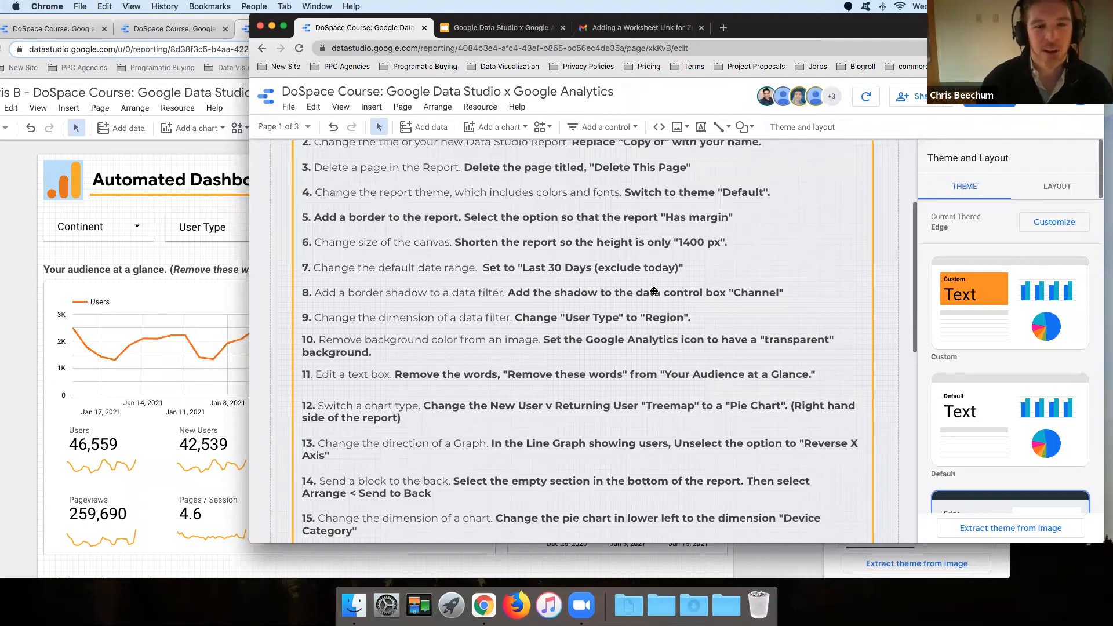
pyautogui.scroll(-10, 609, 420)
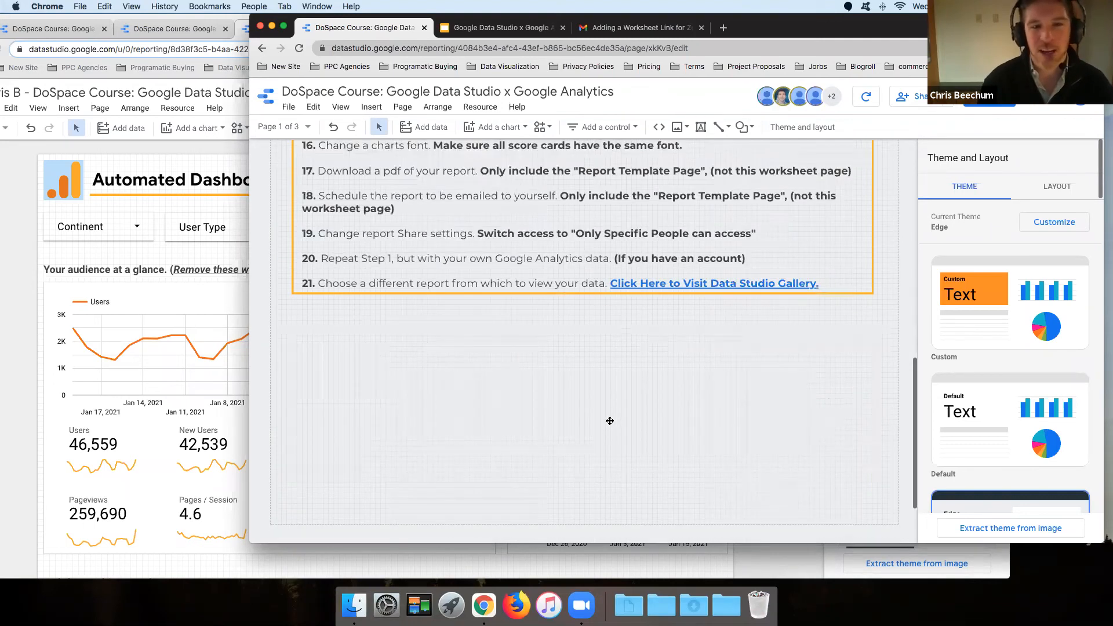
pyautogui.scroll(3, 610, 421)
pyautogui.scroll(2, 529, 273)
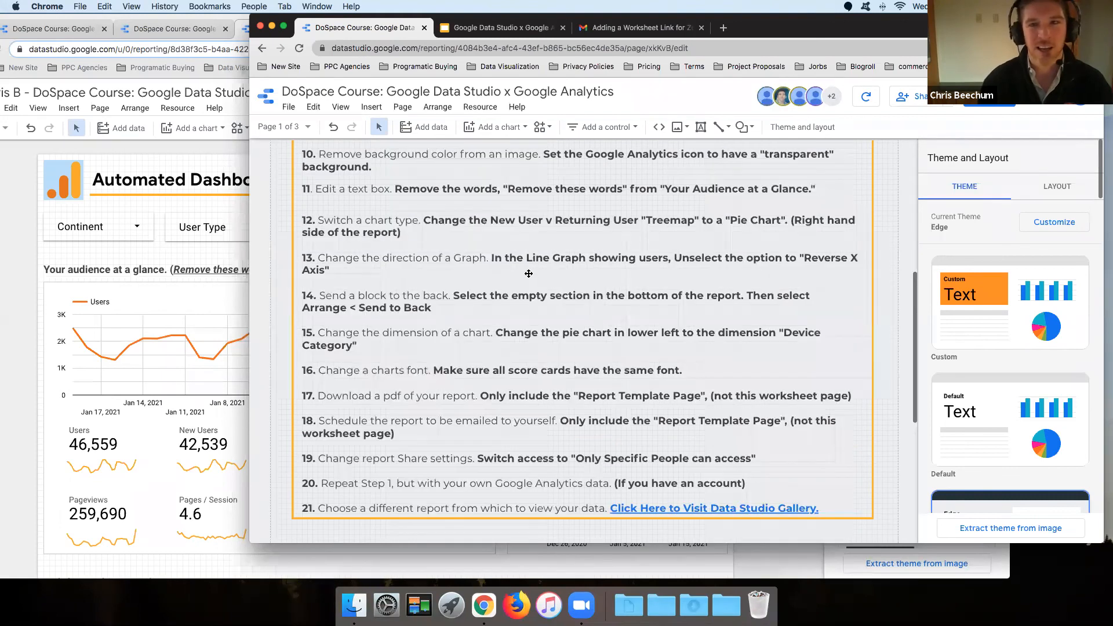
pyautogui.scroll(2, 529, 274)
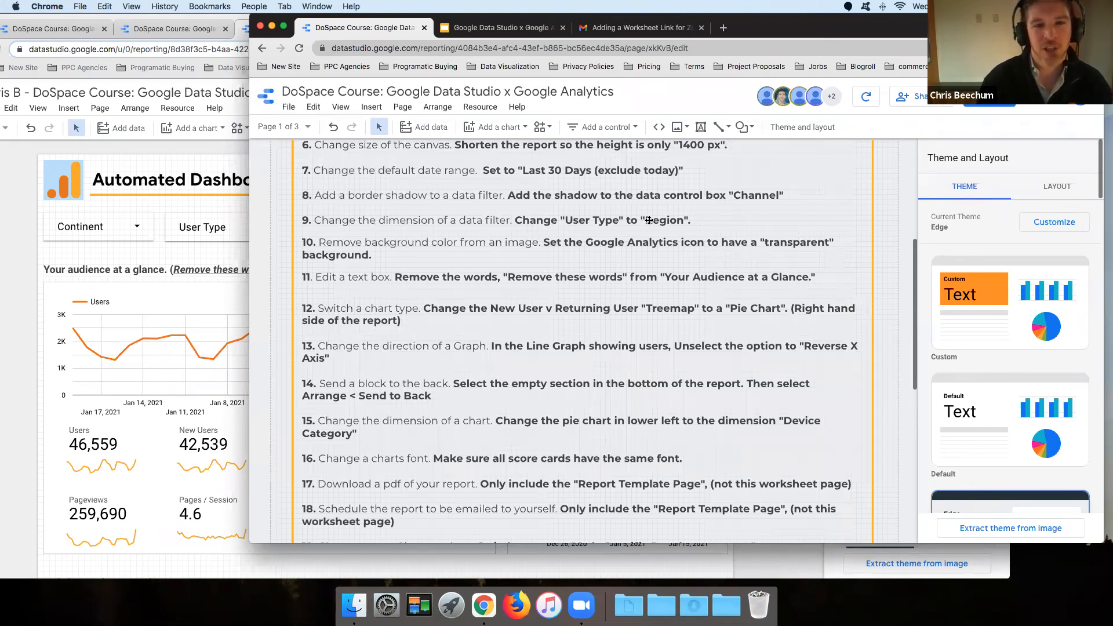
# Return to the renamed report and change the User Type drop-down's control field to Region
pyautogui.click(8, 247)
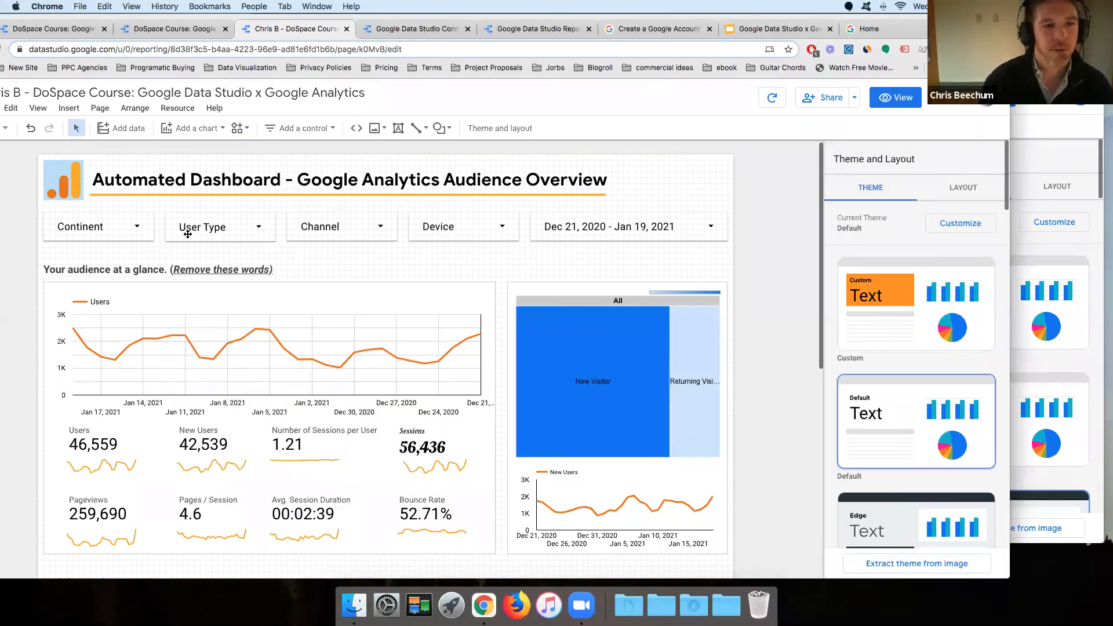
pyautogui.click(207, 229)
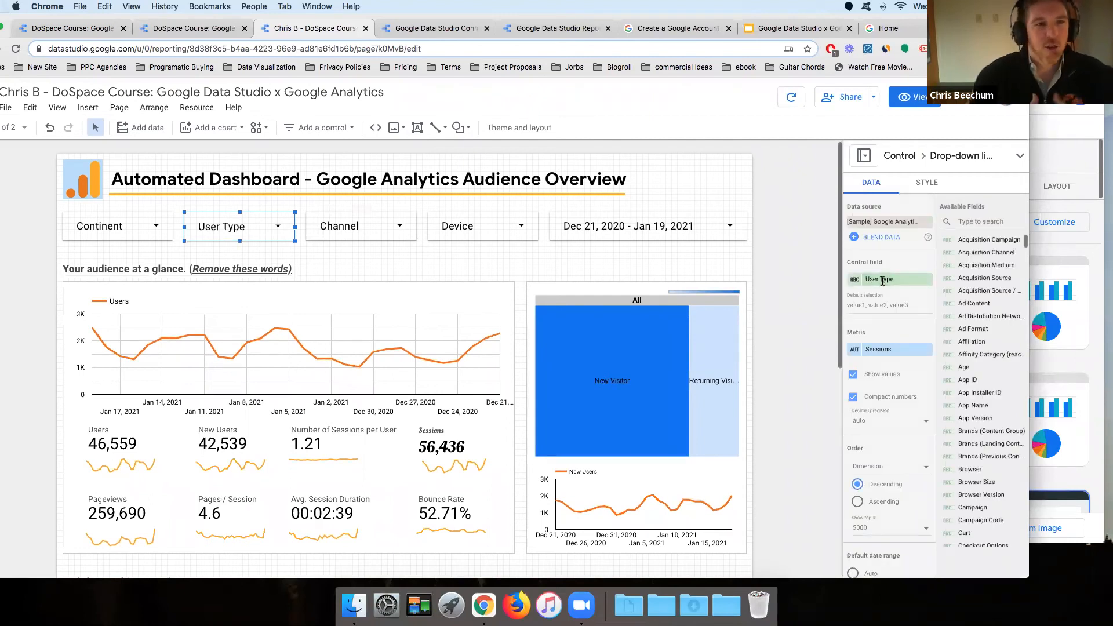
pyautogui.click(882, 281)
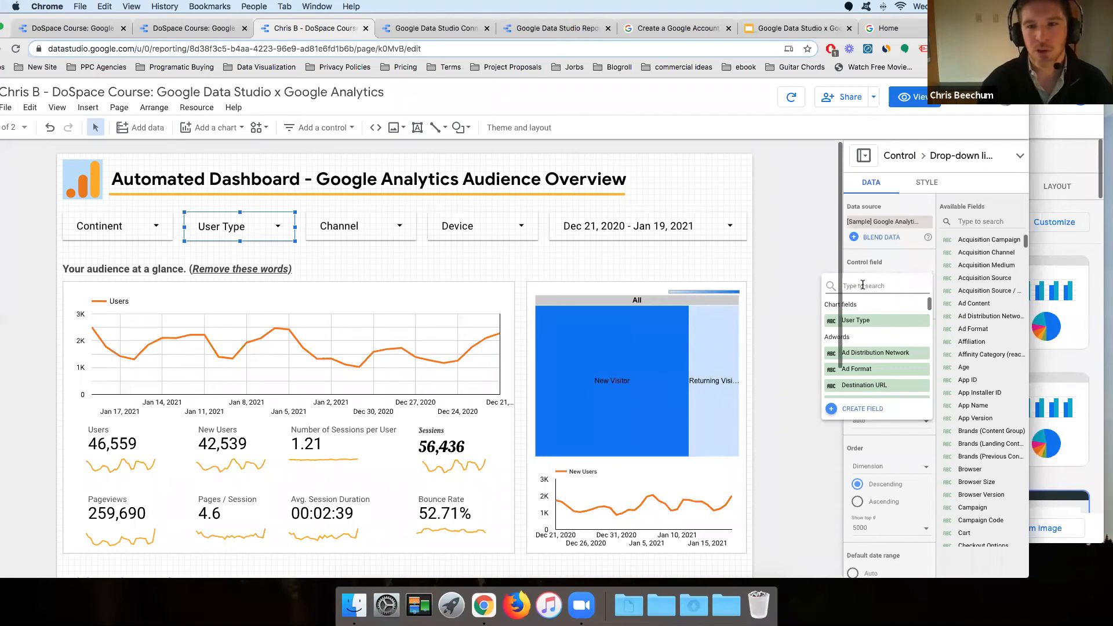
pyautogui.moveTo(511, 204); pyautogui.dragTo(1006, 24)
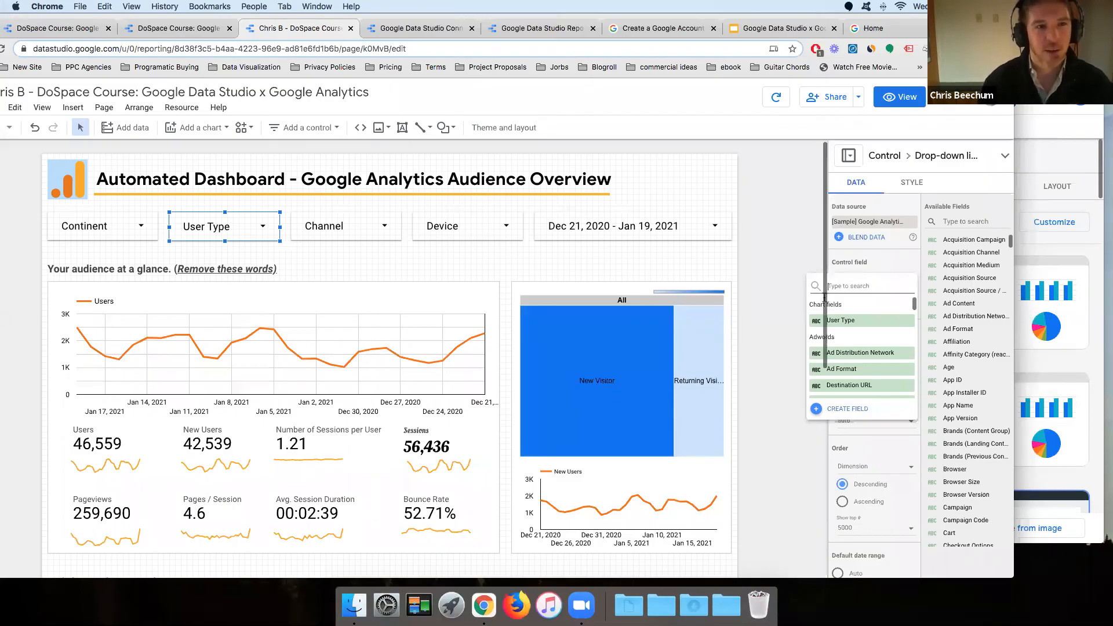
pyautogui.write('region')
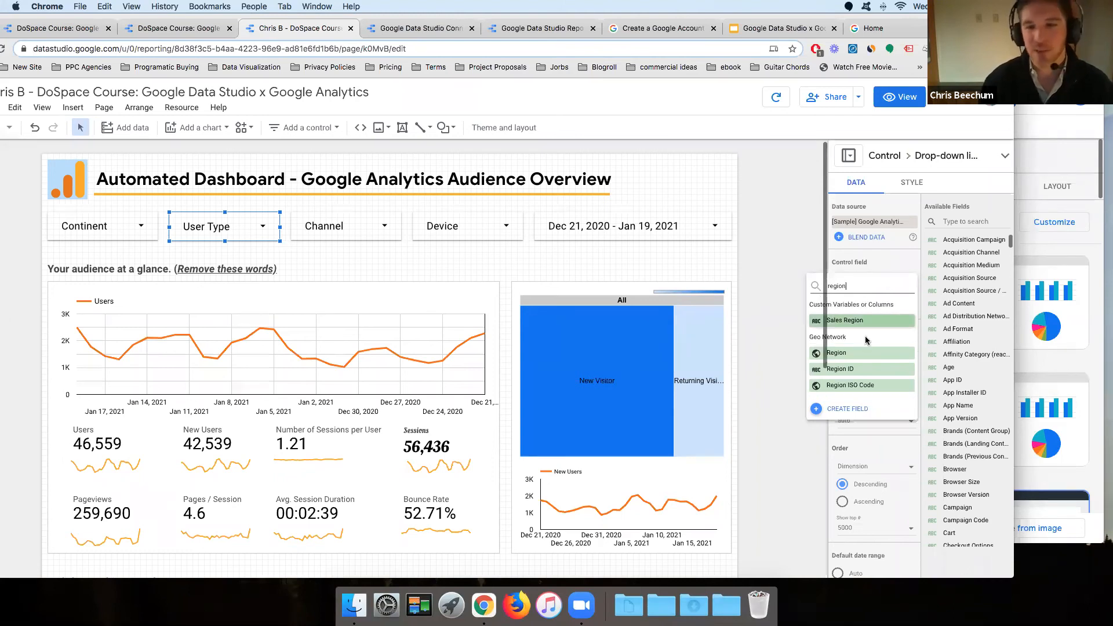
pyautogui.click(845, 358)
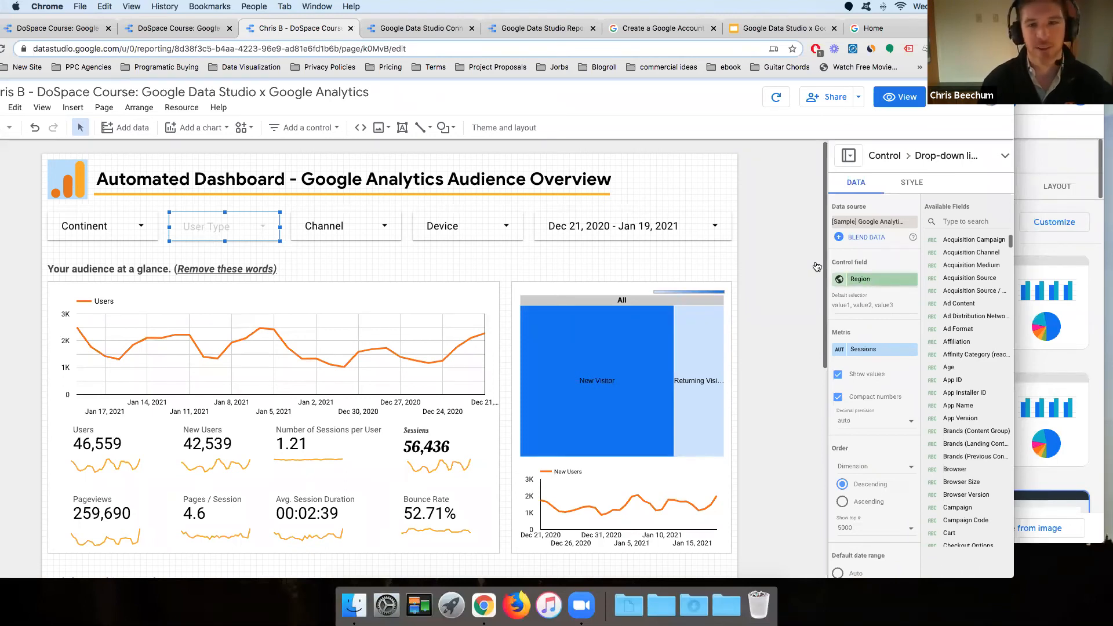
pyautogui.click(794, 258)
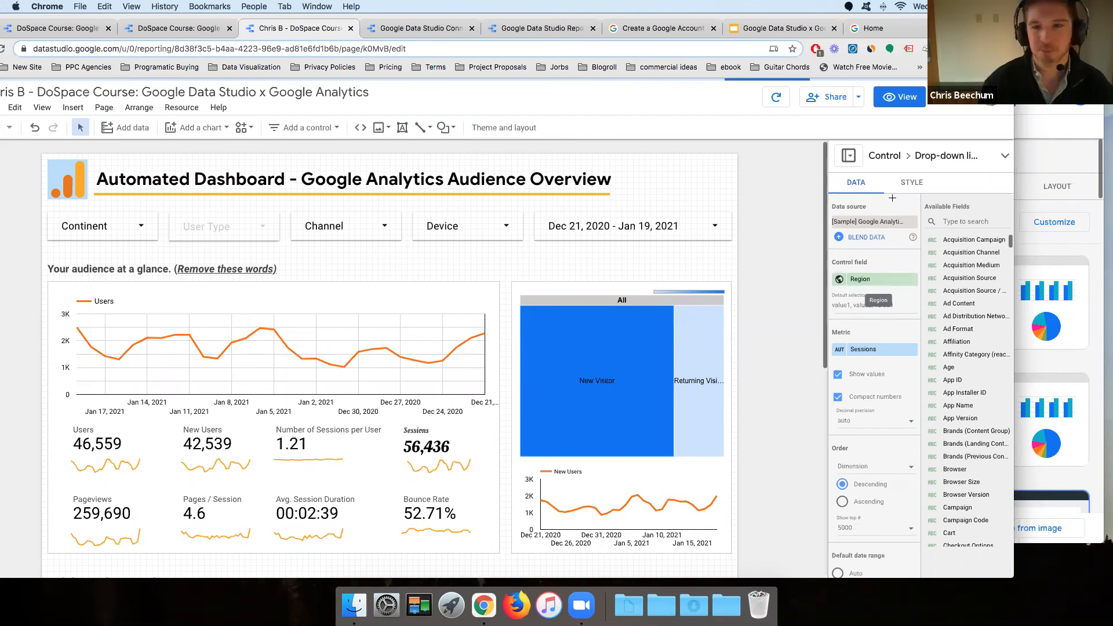
# Check the worksheet instruction, then remove the words "(Remove these words)" from the report's "Your audience at a glance." text box
pyautogui.click(1046, 159)
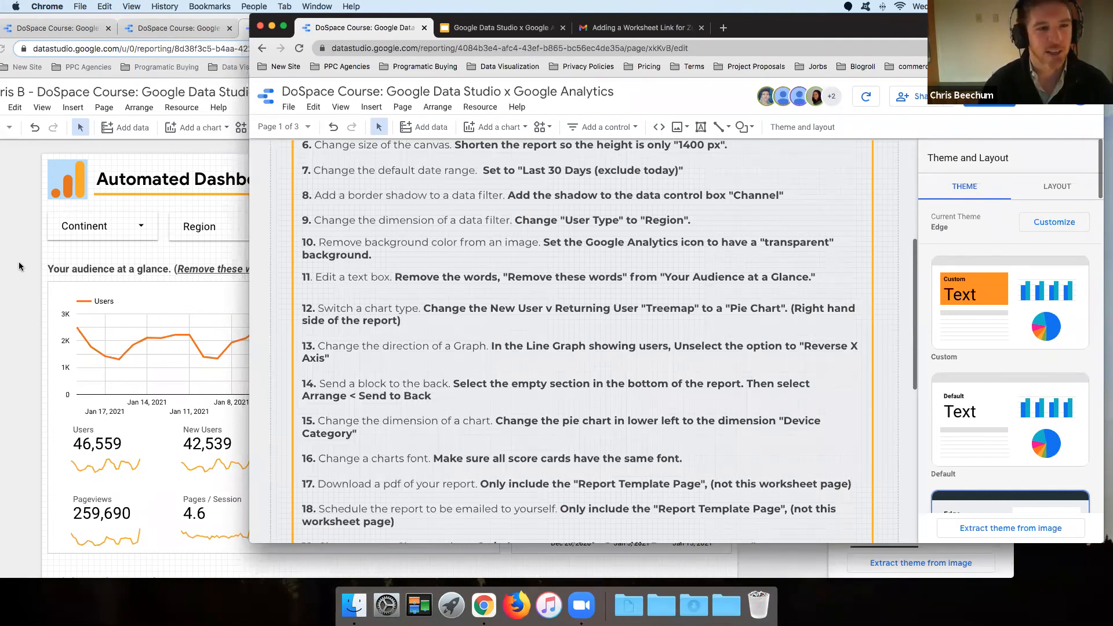
pyautogui.click(171, 269)
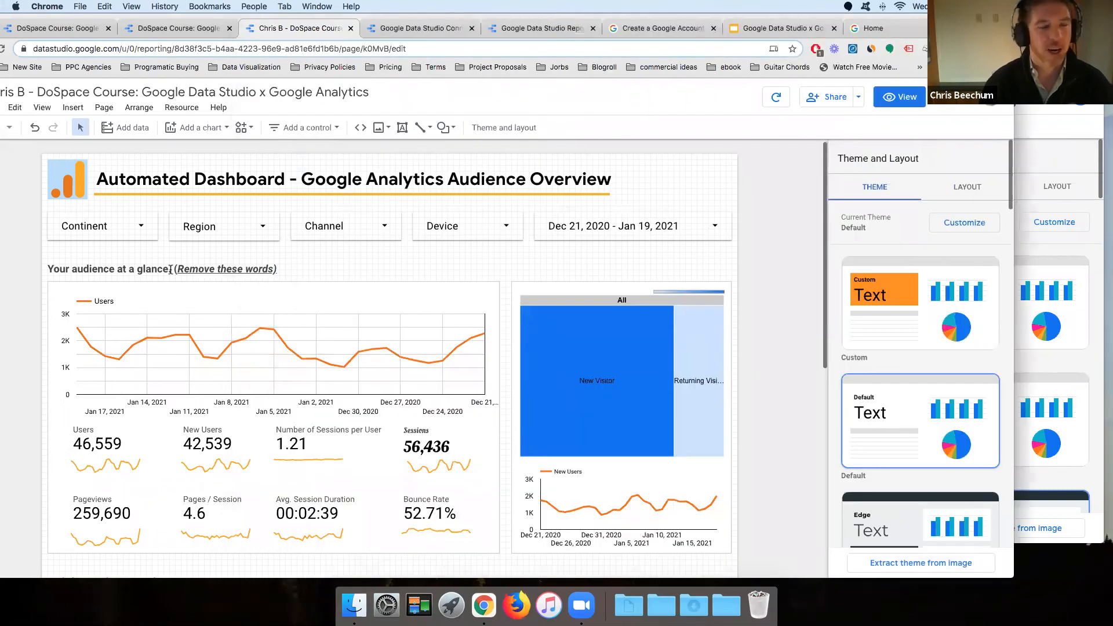
pyautogui.doubleClick(171, 269)
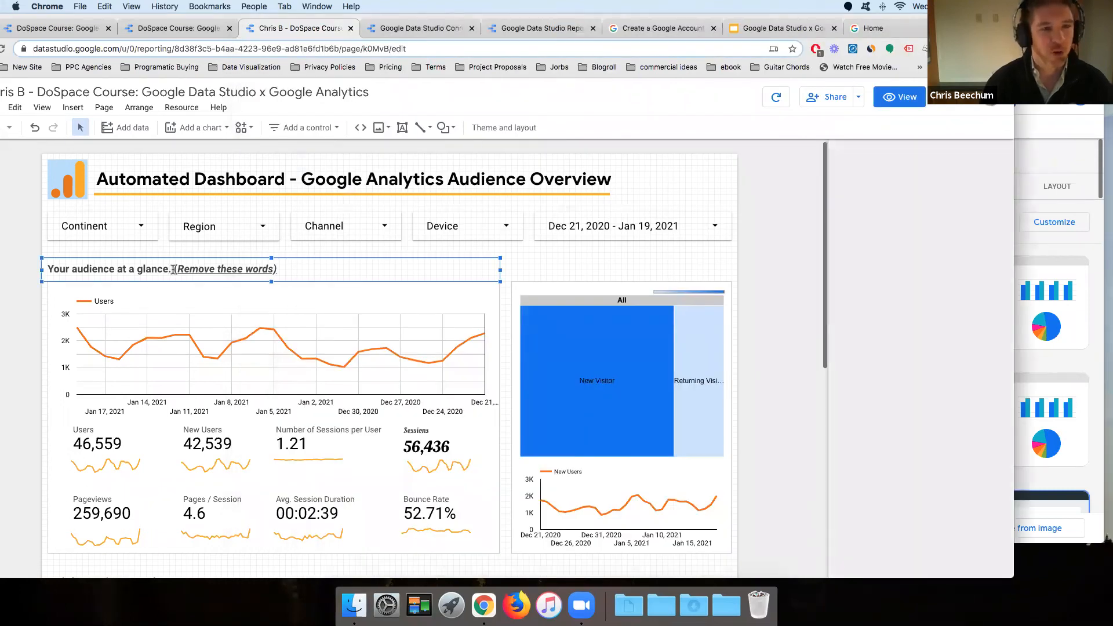
pyautogui.keyDown('shift'); pyautogui.click(298, 272); pyautogui.keyUp('shift')
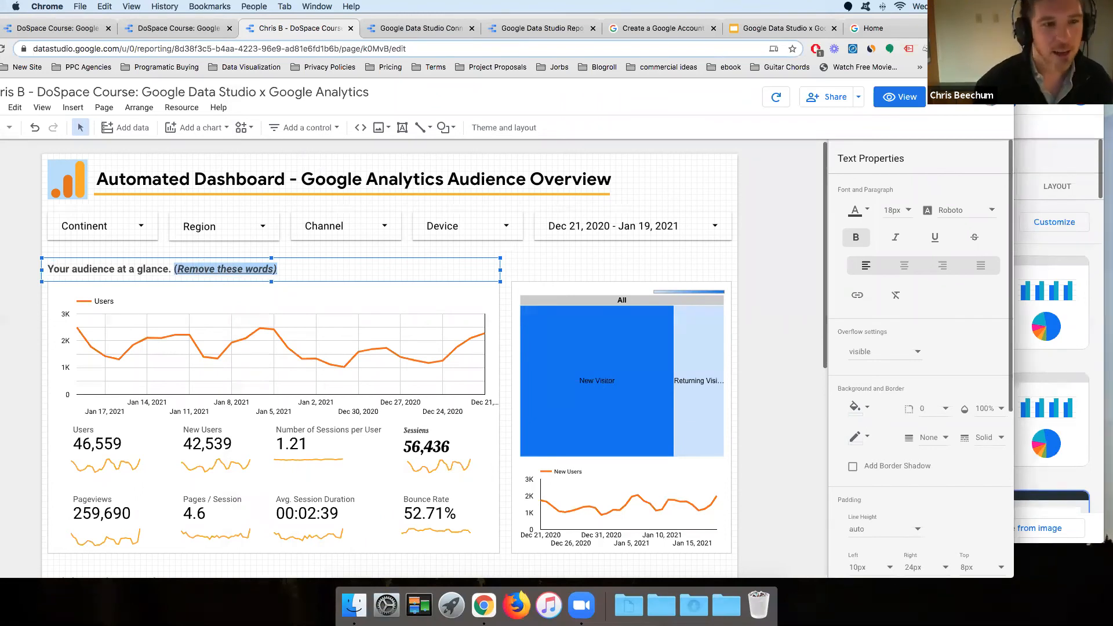
pyautogui.press('BackSpace')
# Set the background of the Google Analytics icon beside the report title to transparent
pyautogui.click(59, 165)
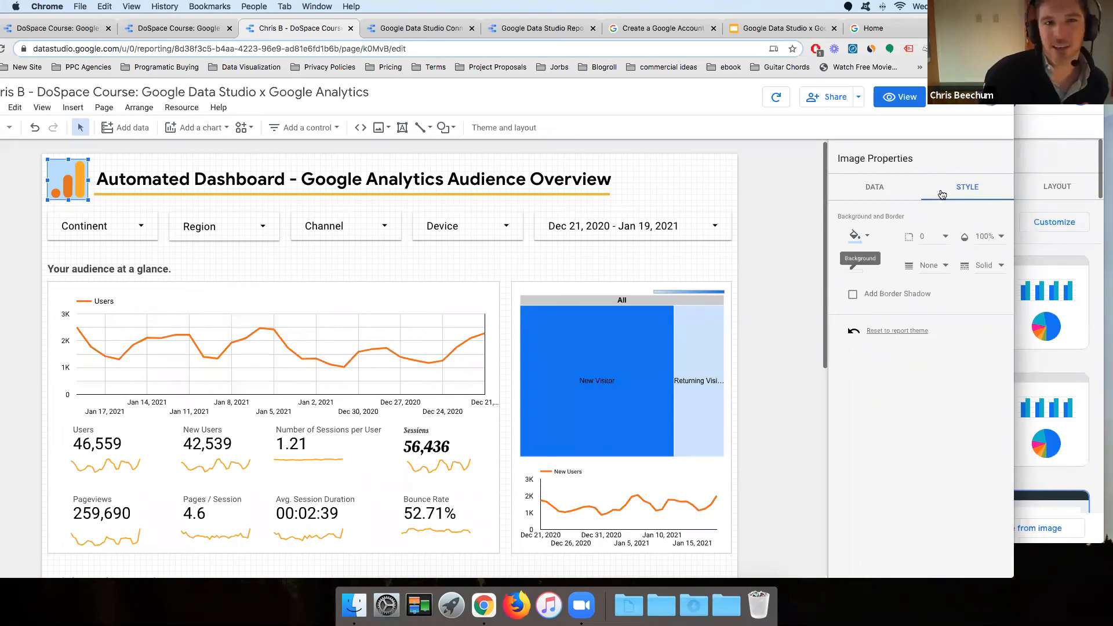
pyautogui.click(855, 236)
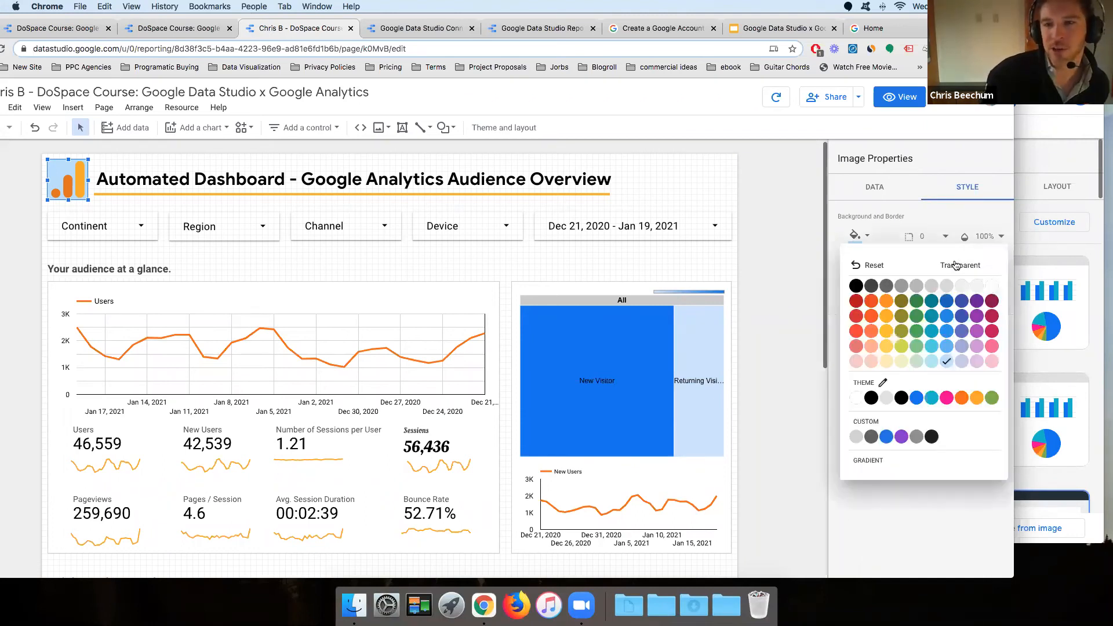
pyautogui.click(772, 206)
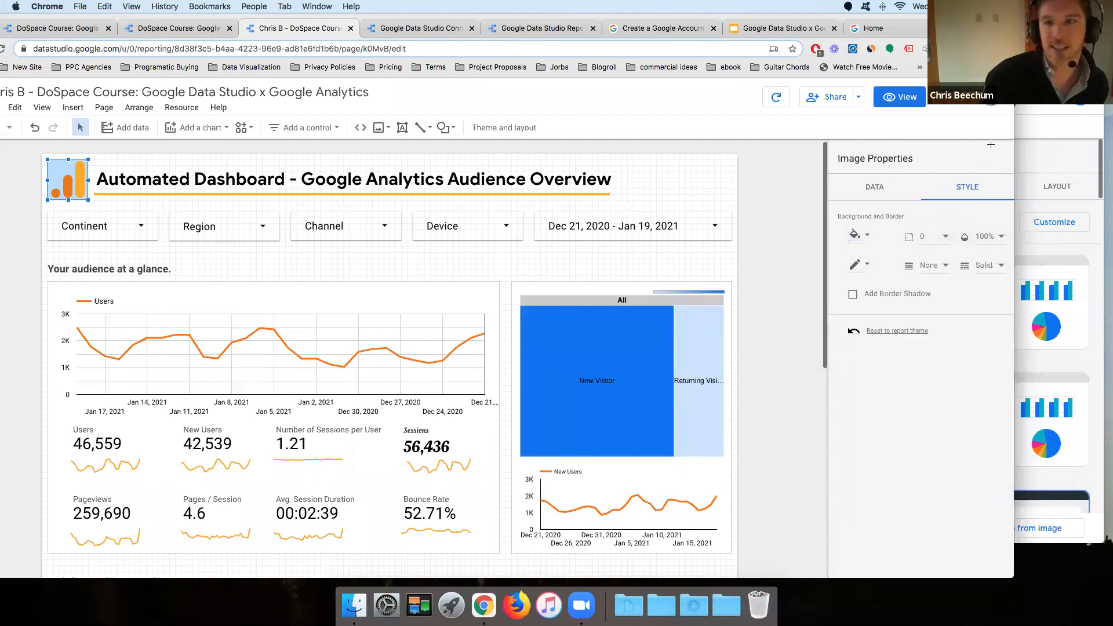
# Check the worksheet's chart type instruction, return to the report, and change the New versus Returning Visitor treemap to a pie chart
pyautogui.click(1033, 157)
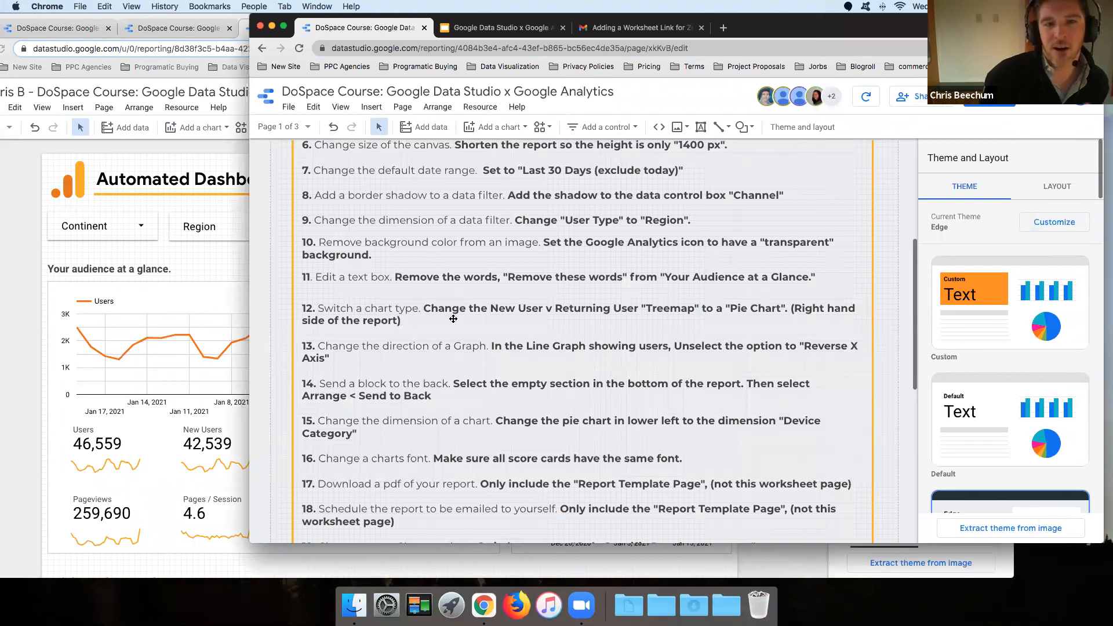
pyautogui.scroll(1, 436, 323)
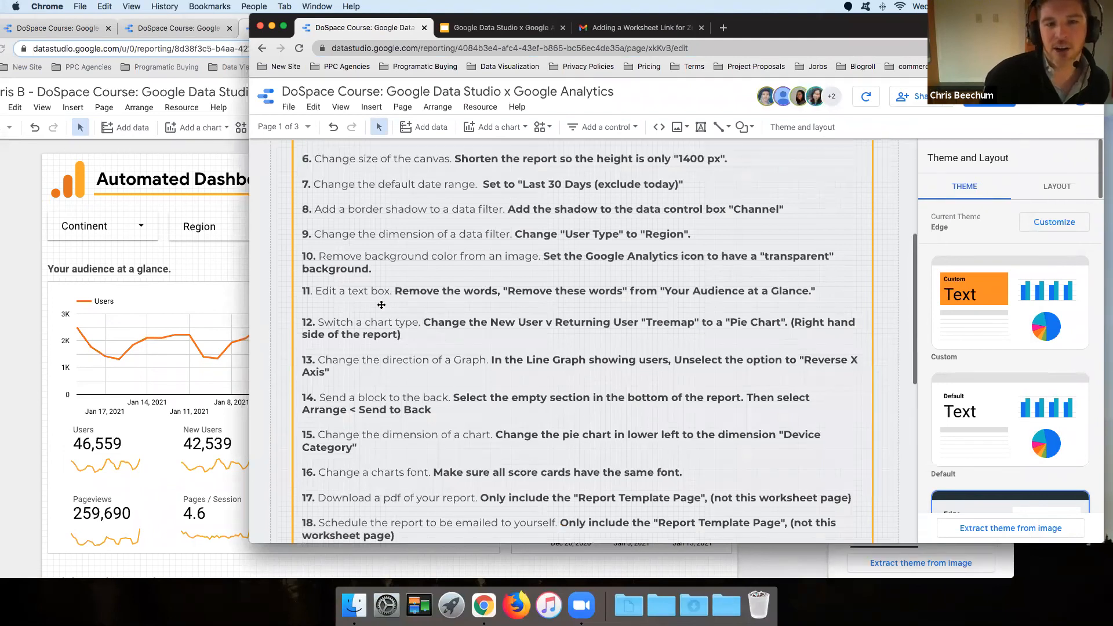
pyautogui.scroll(-1, 392, 307)
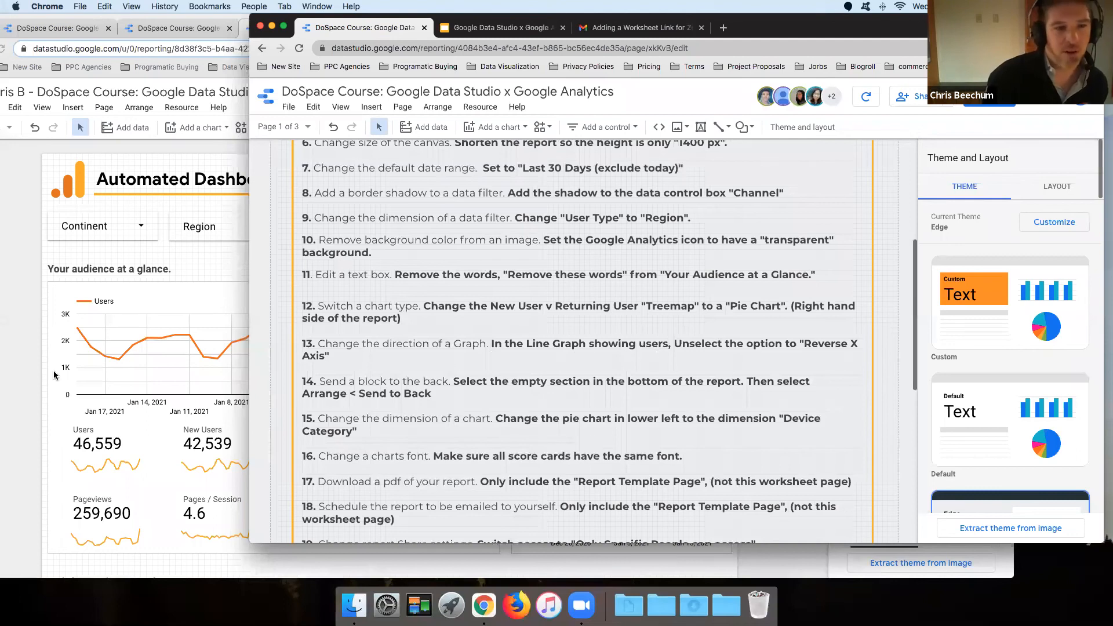
pyautogui.press('super+grave')
pyautogui.click(638, 360)
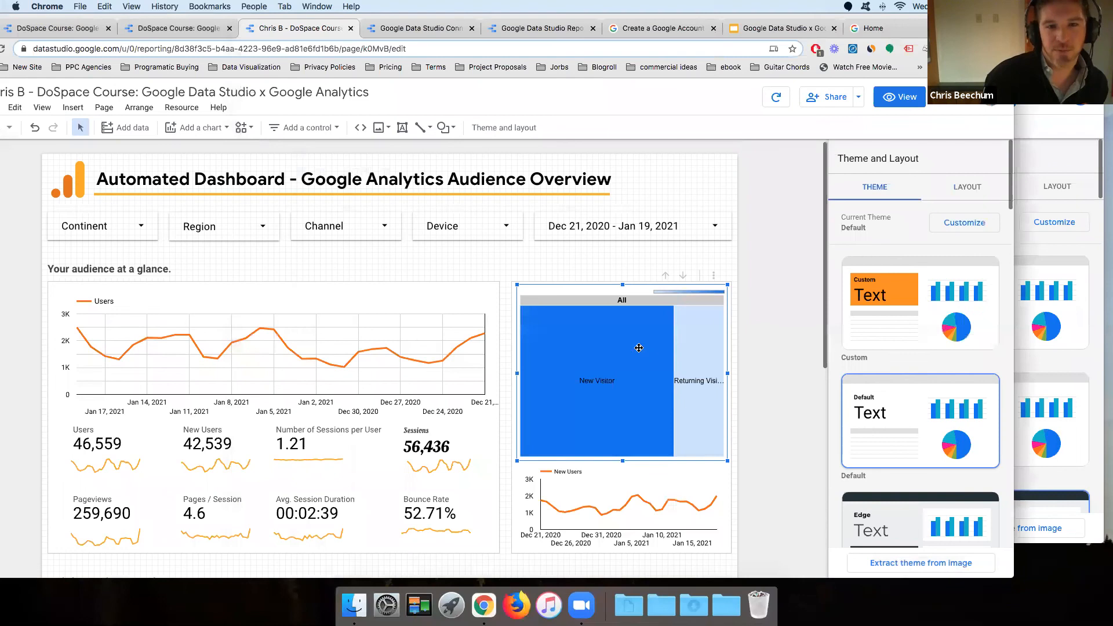
pyautogui.click(604, 356)
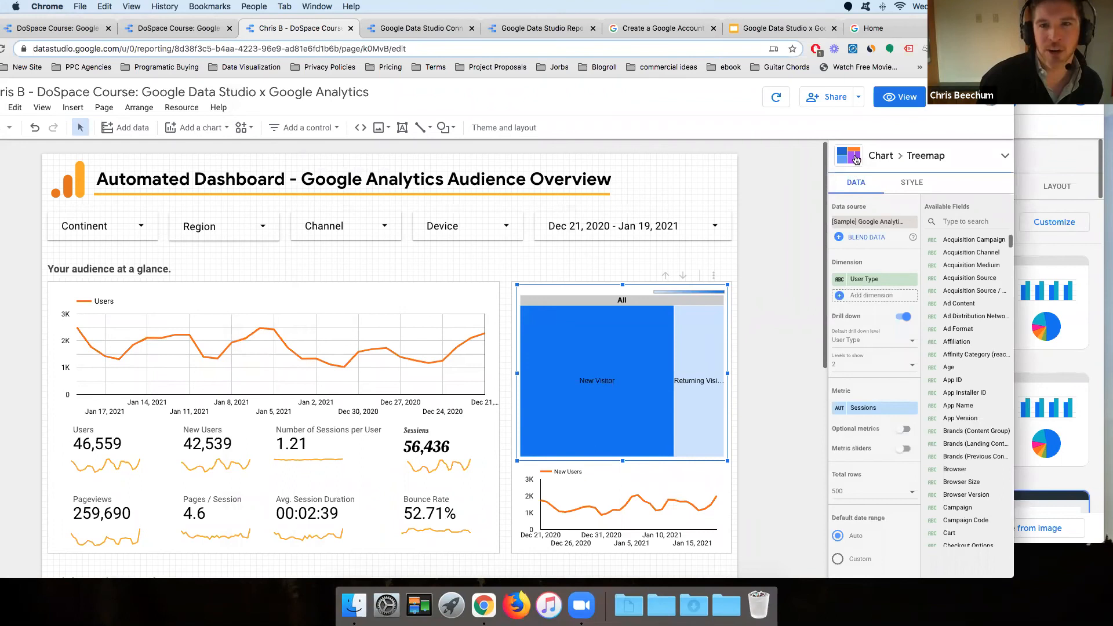
pyautogui.click(856, 159)
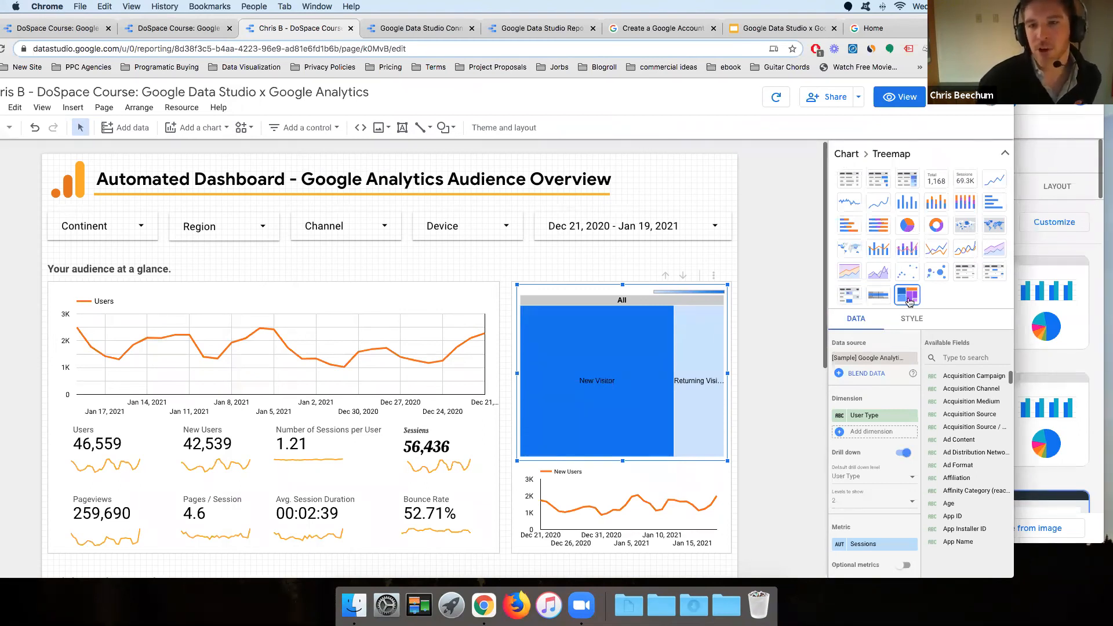
pyautogui.click(907, 225)
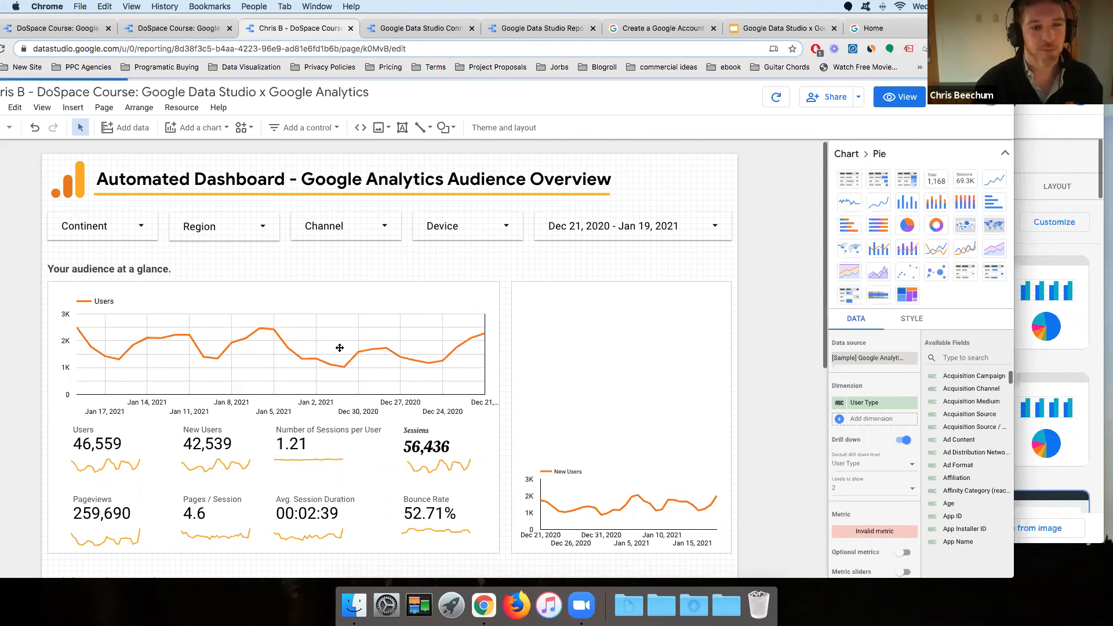
# Turn off Reverse X-axis direction in the style settings of the Users time series chart
pyautogui.click(348, 314)
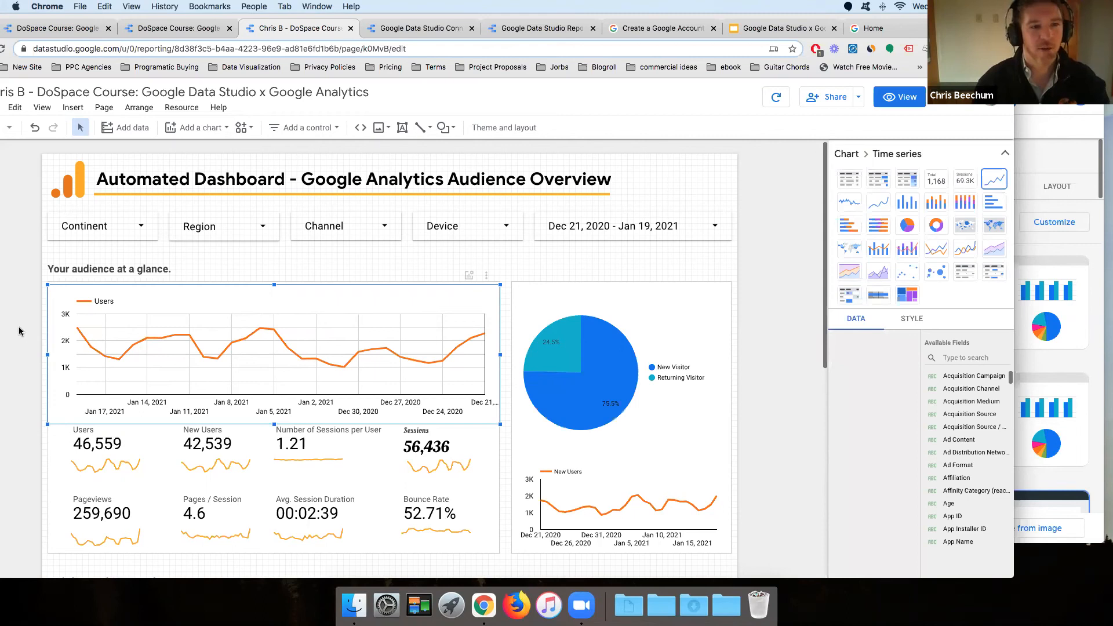
pyautogui.click(107, 408)
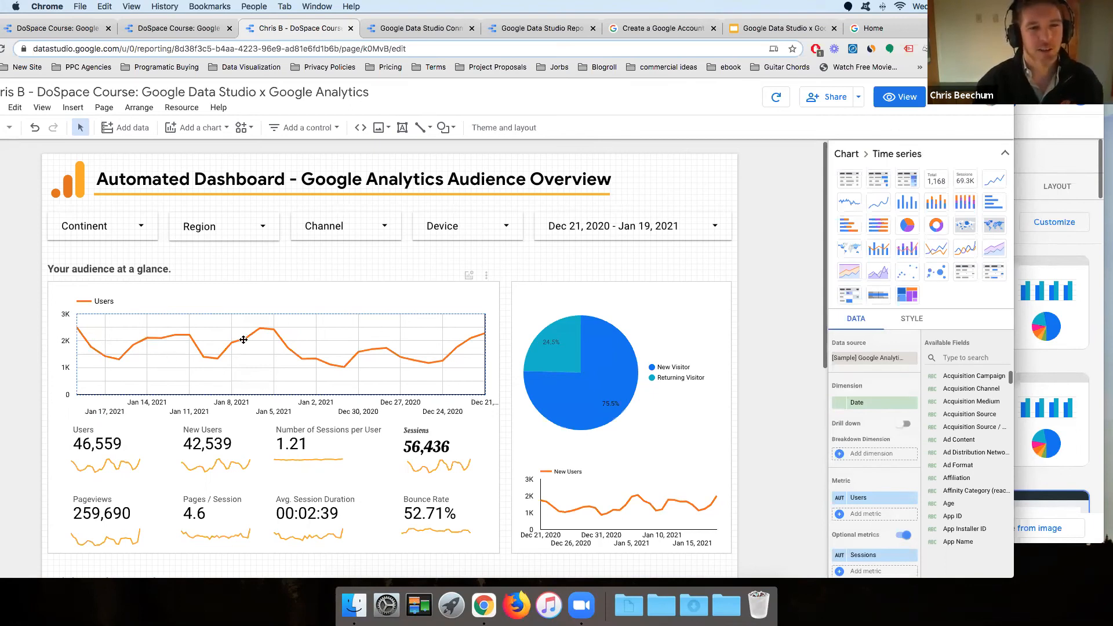
pyautogui.click(94, 360)
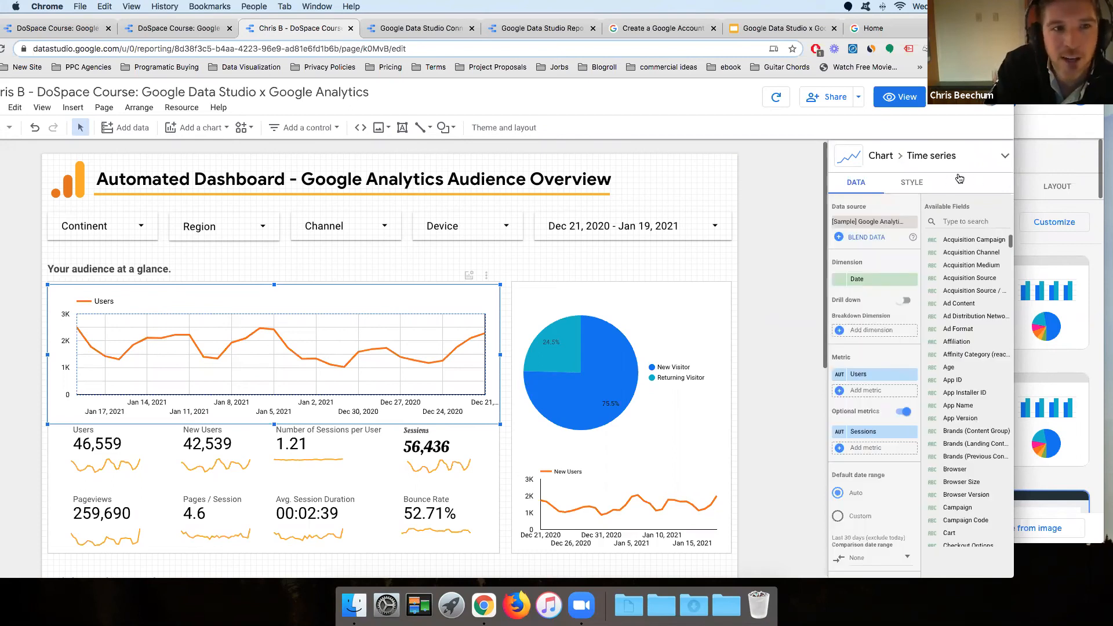
pyautogui.click(917, 184)
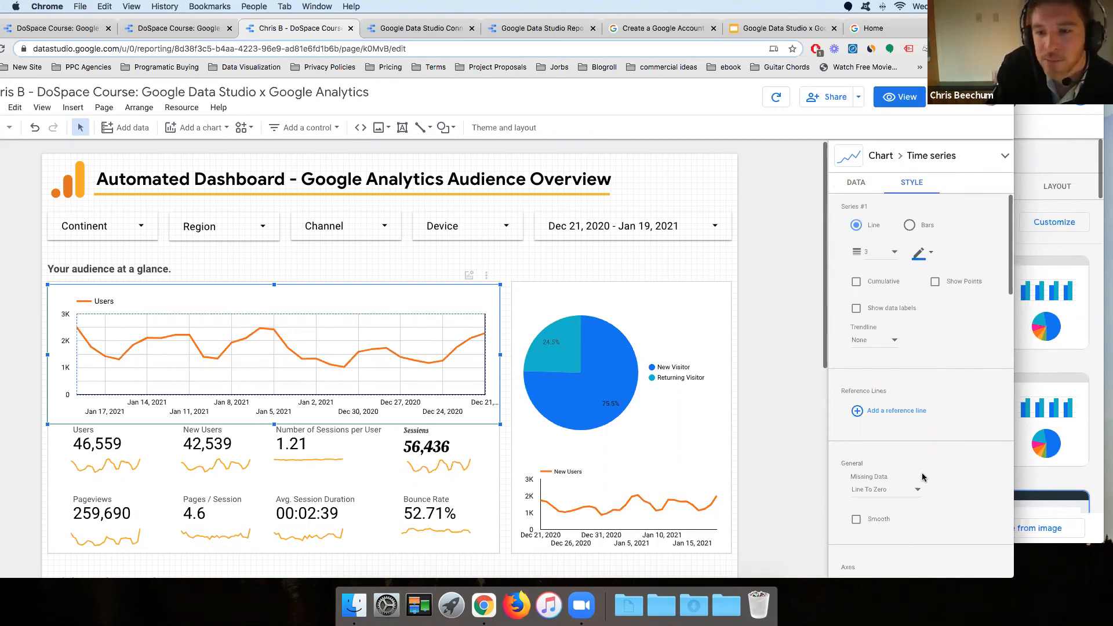
pyautogui.scroll(-1, 946, 458)
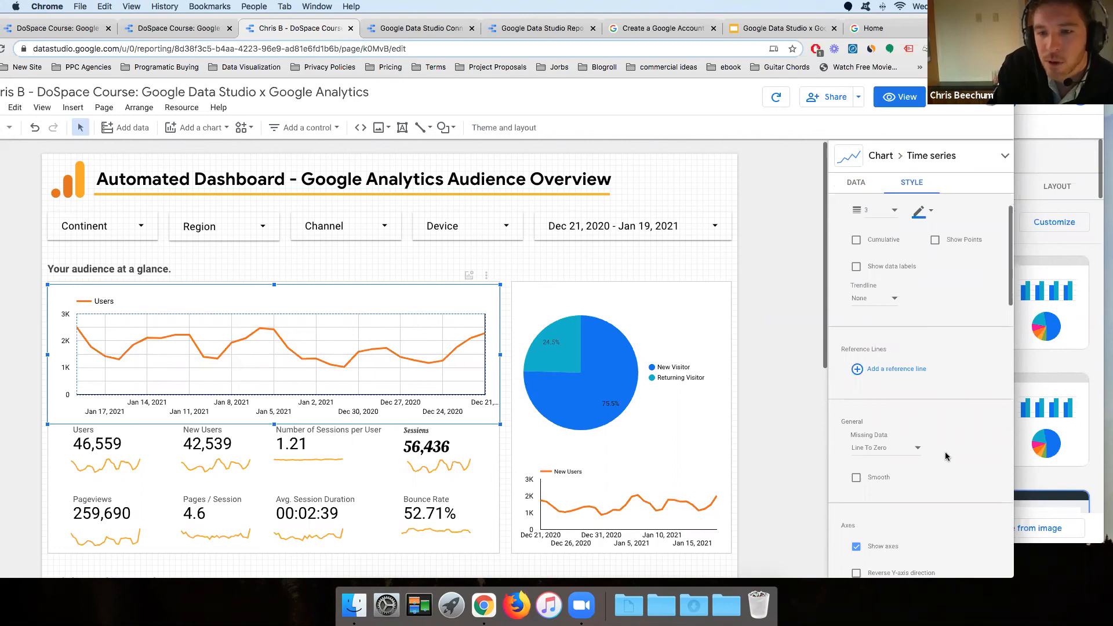
pyautogui.scroll(-3, 858, 439)
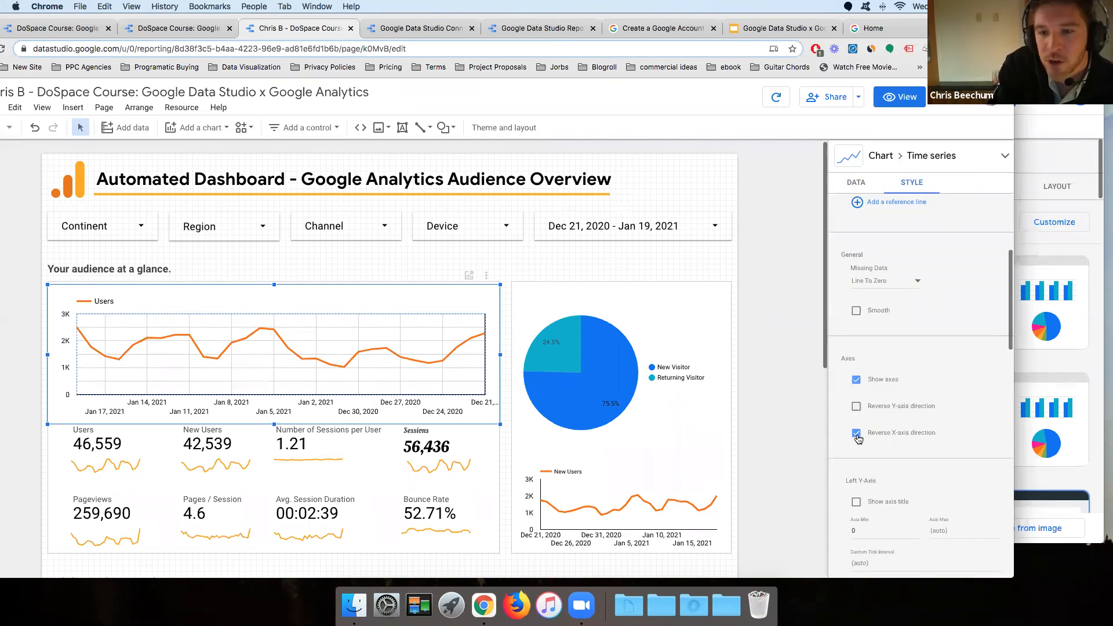
pyautogui.click(856, 435)
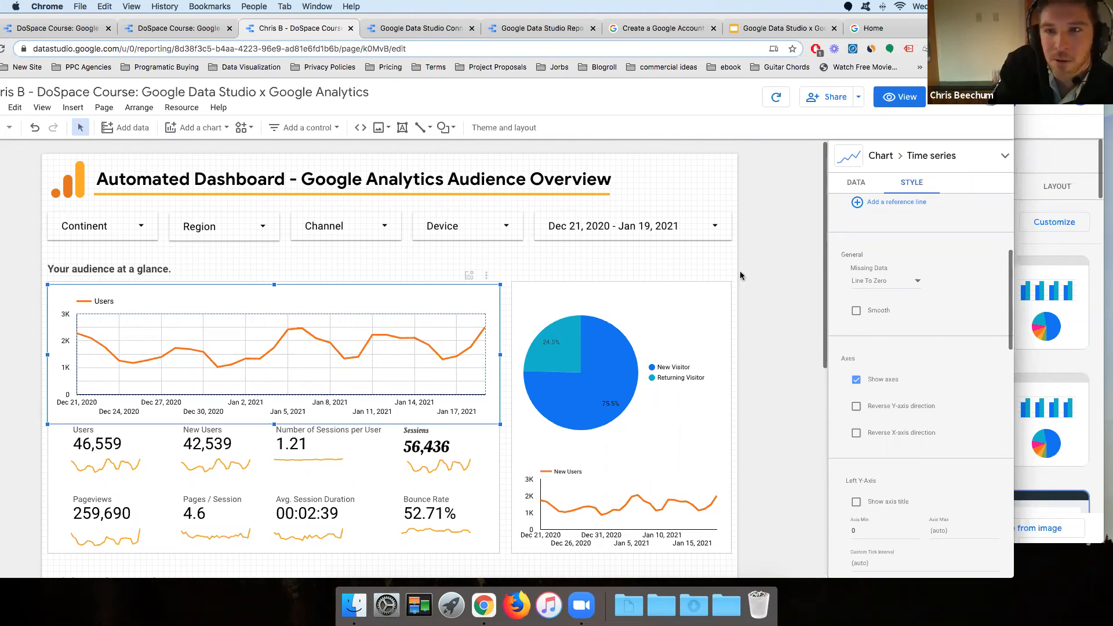
# Check the worksheet's send-to-back instruction, then send the empty rectangle between the language and device sections to the back of the report
pyautogui.press('super+grave')
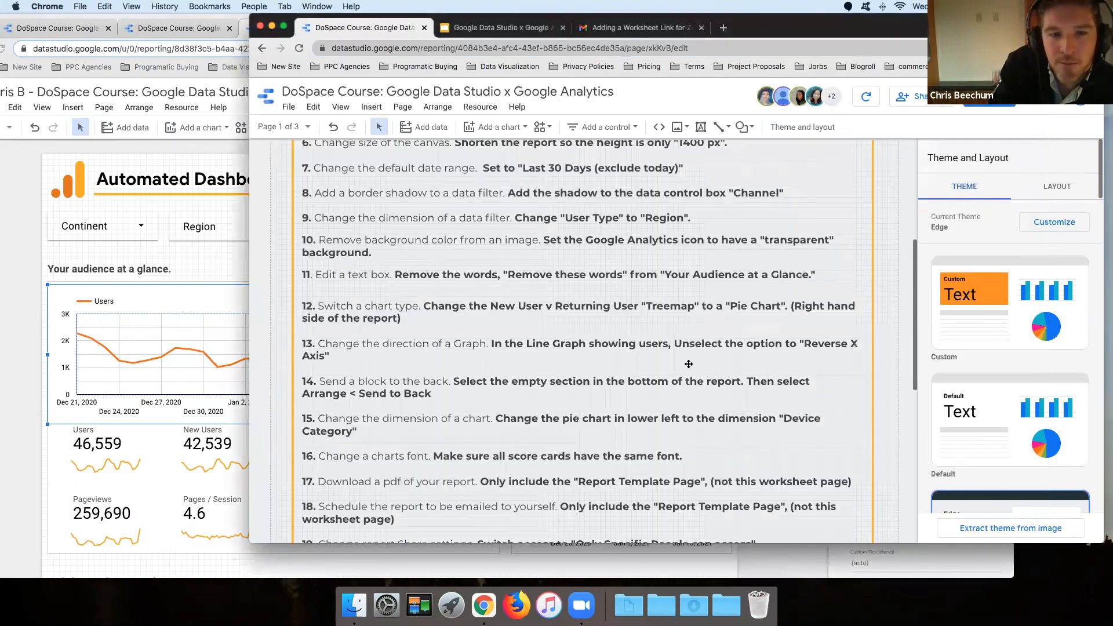
pyautogui.scroll(-3, 688, 364)
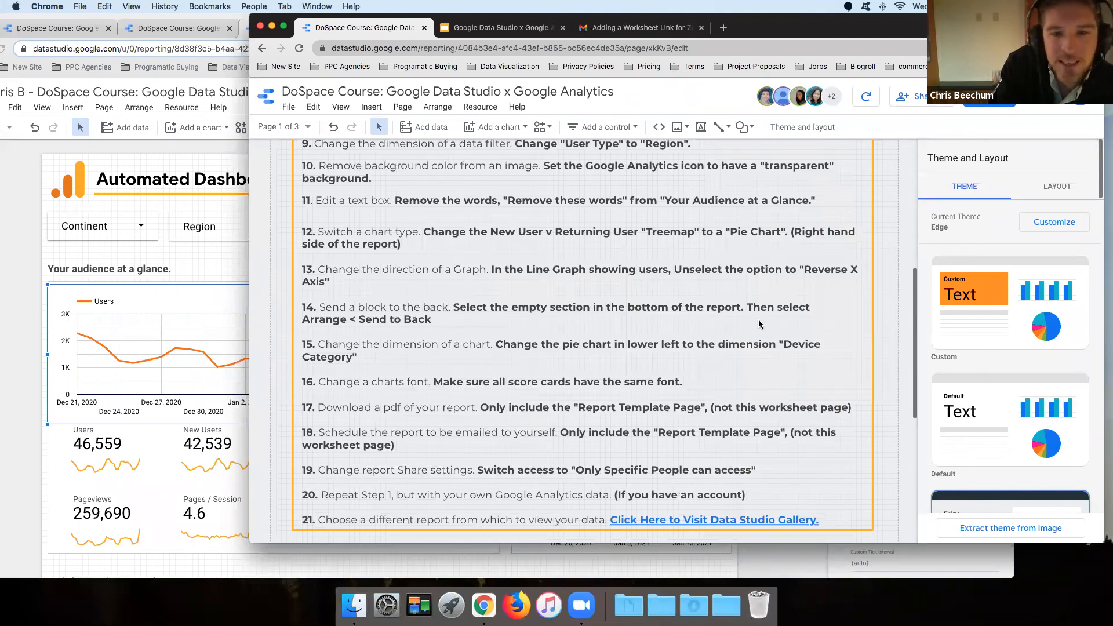
pyautogui.press('super+grave')
pyautogui.click(744, 338)
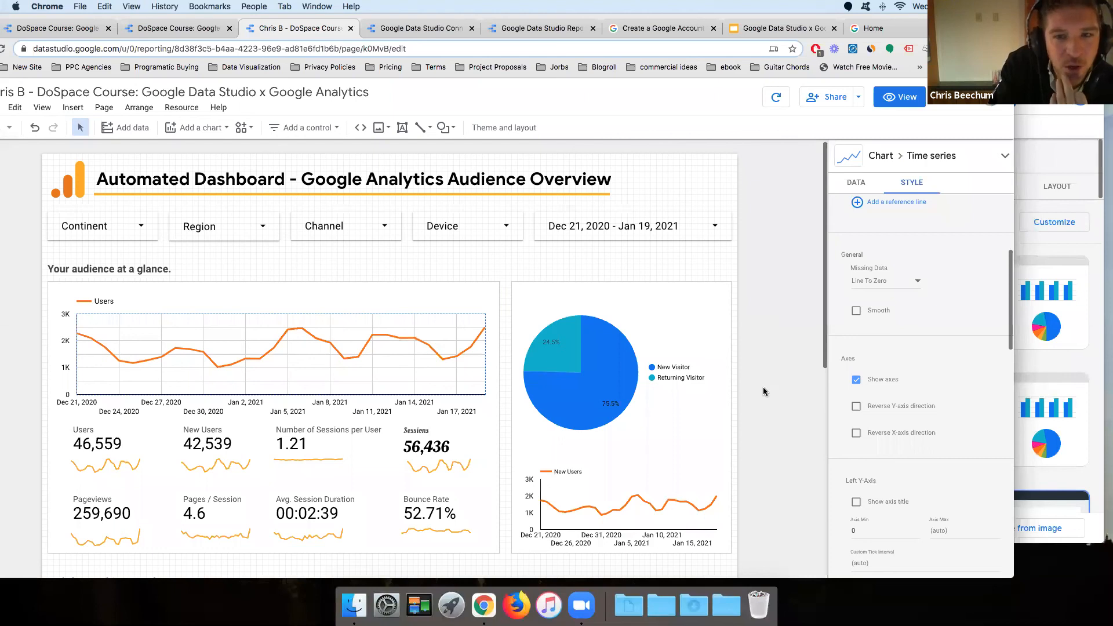
pyautogui.scroll(-7, 377, 303)
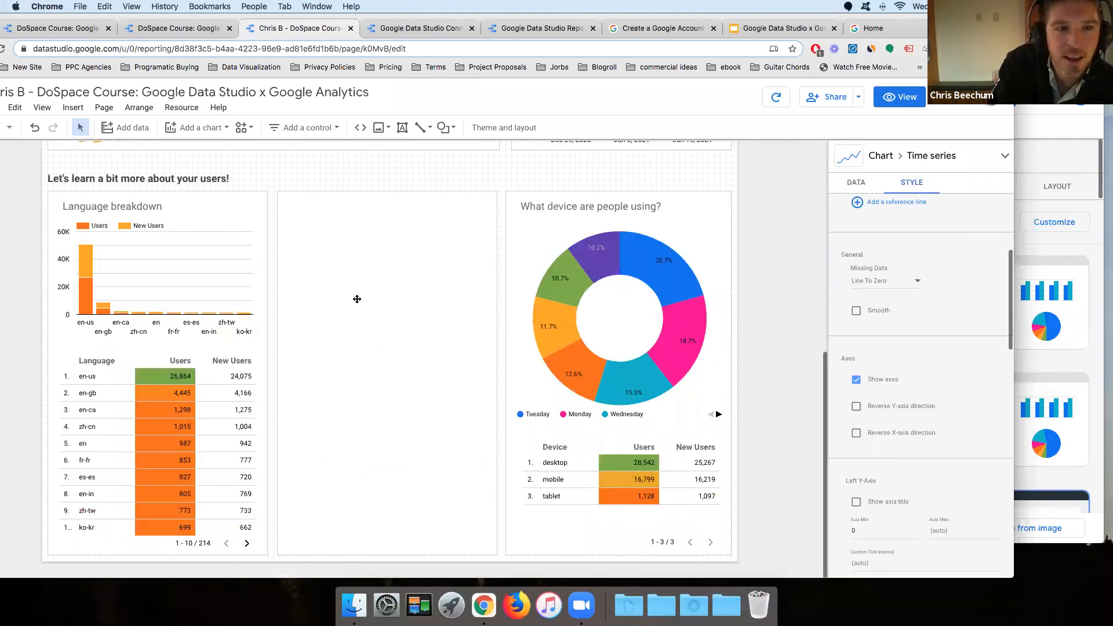
pyautogui.click(344, 246)
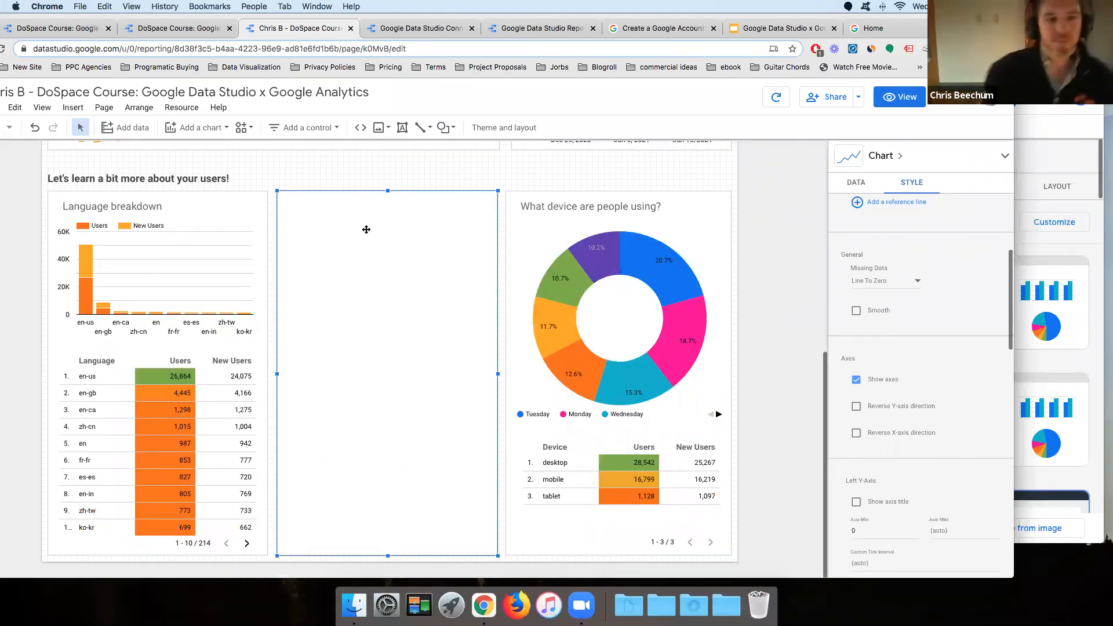
pyautogui.rightClick(328, 220)
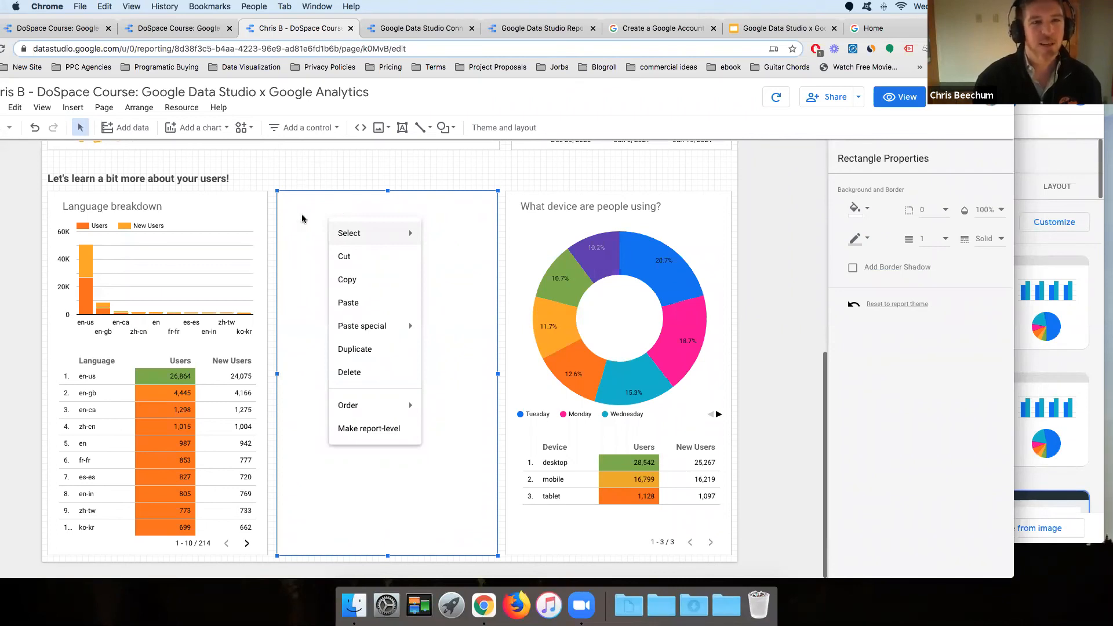
pyautogui.click(144, 113)
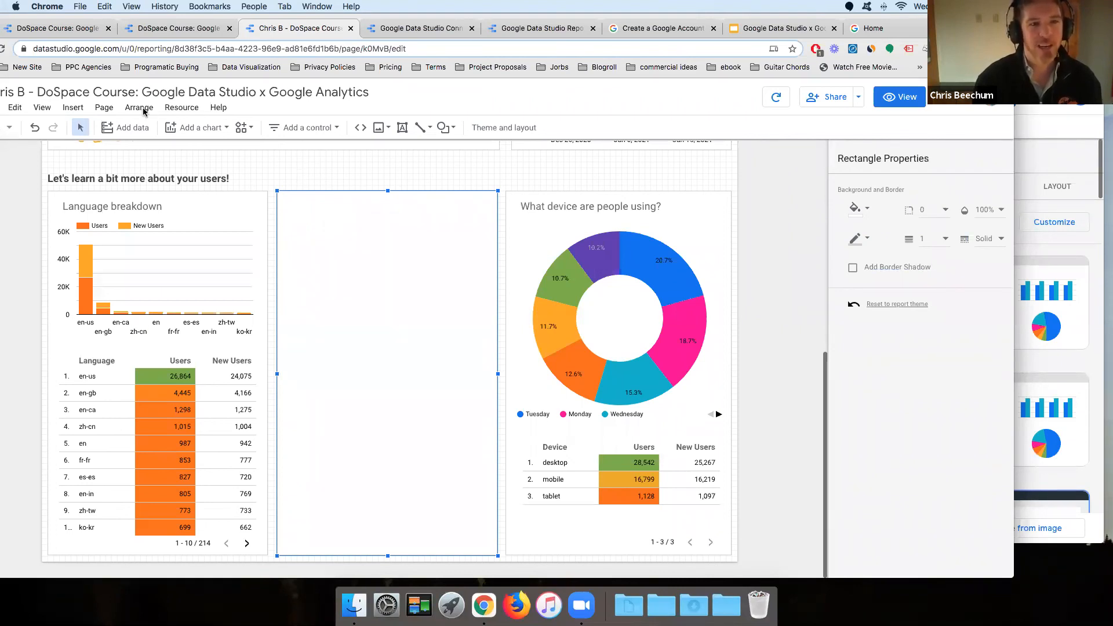
pyautogui.click(145, 111)
pyautogui.moveTo(157, 133)
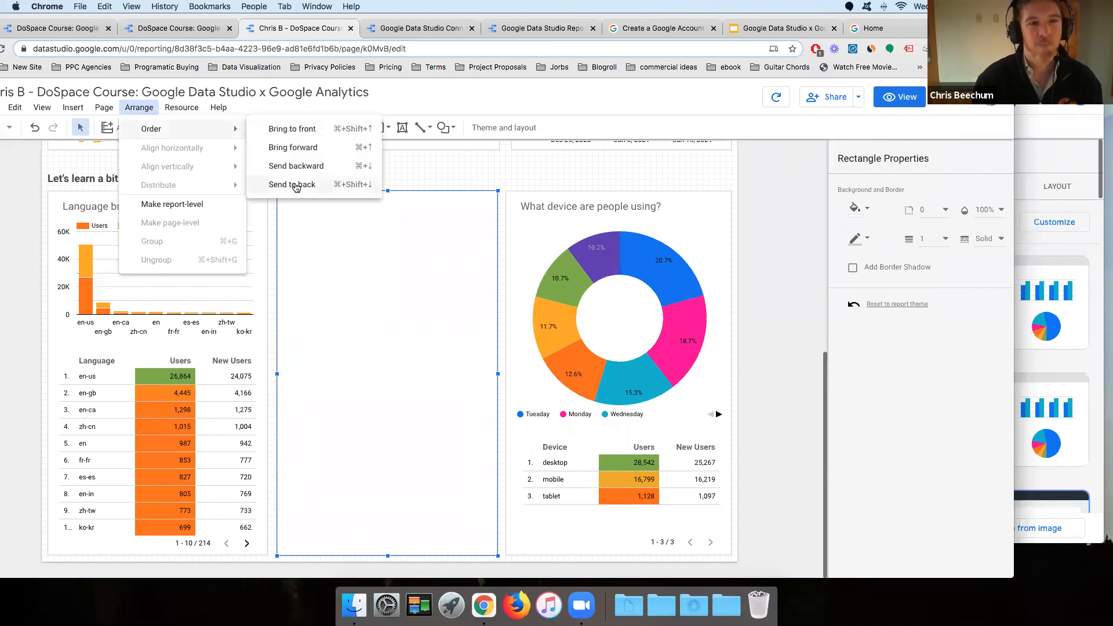
pyautogui.click(335, 168)
pyautogui.click(321, 166)
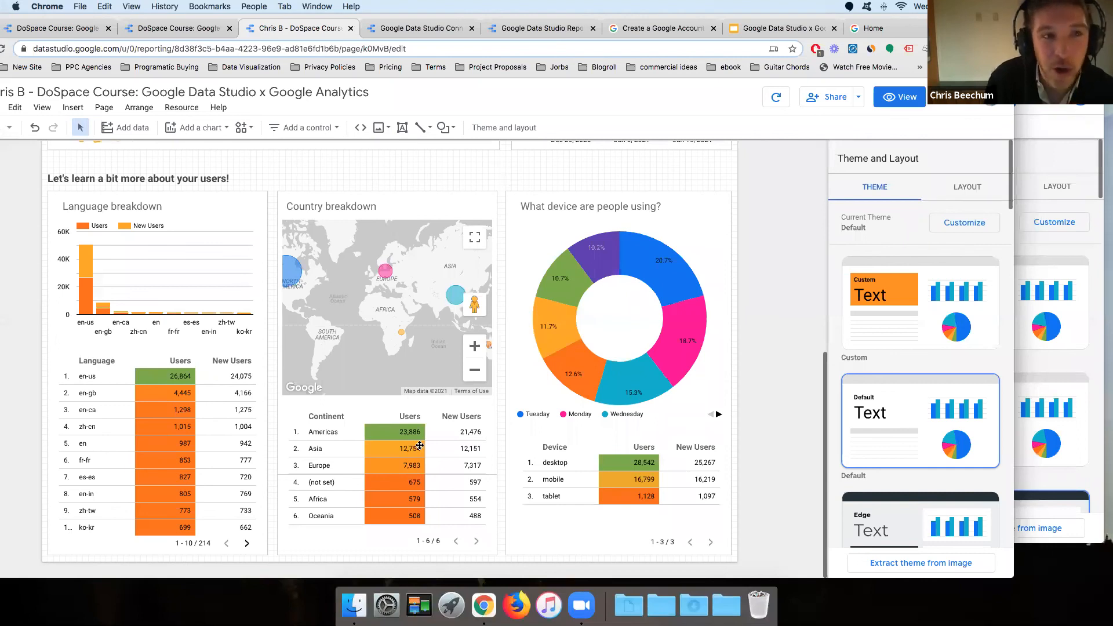
# Select the Country breakdown title, map, table and background rectangle in turn to examine how the section is layered
pyautogui.click(326, 207)
pyautogui.click(326, 255)
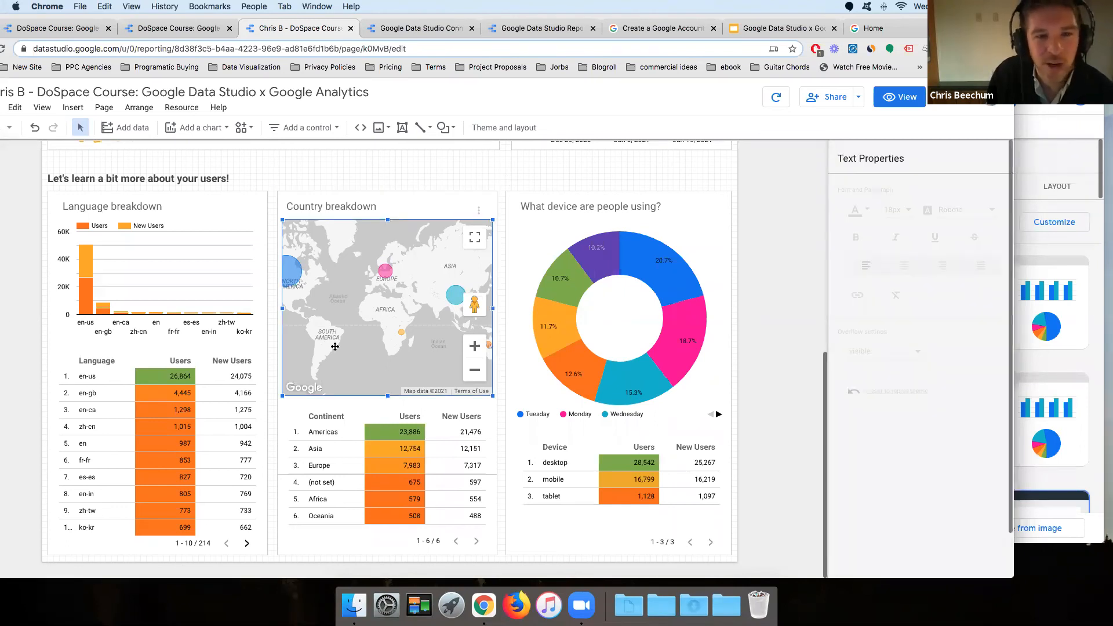
pyautogui.click(326, 452)
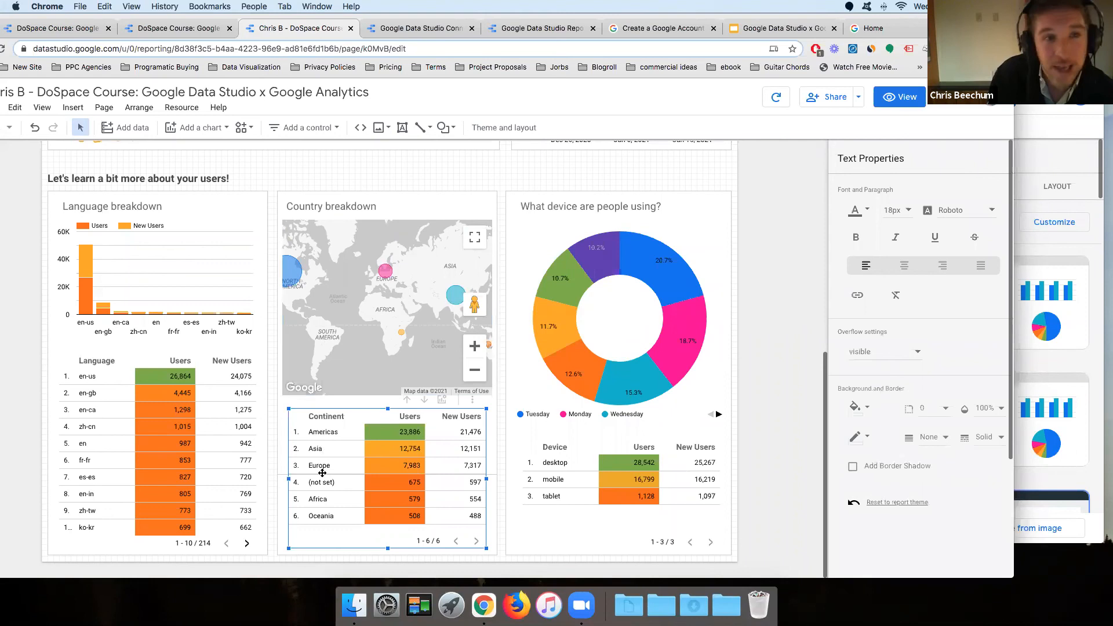
pyautogui.click(279, 193)
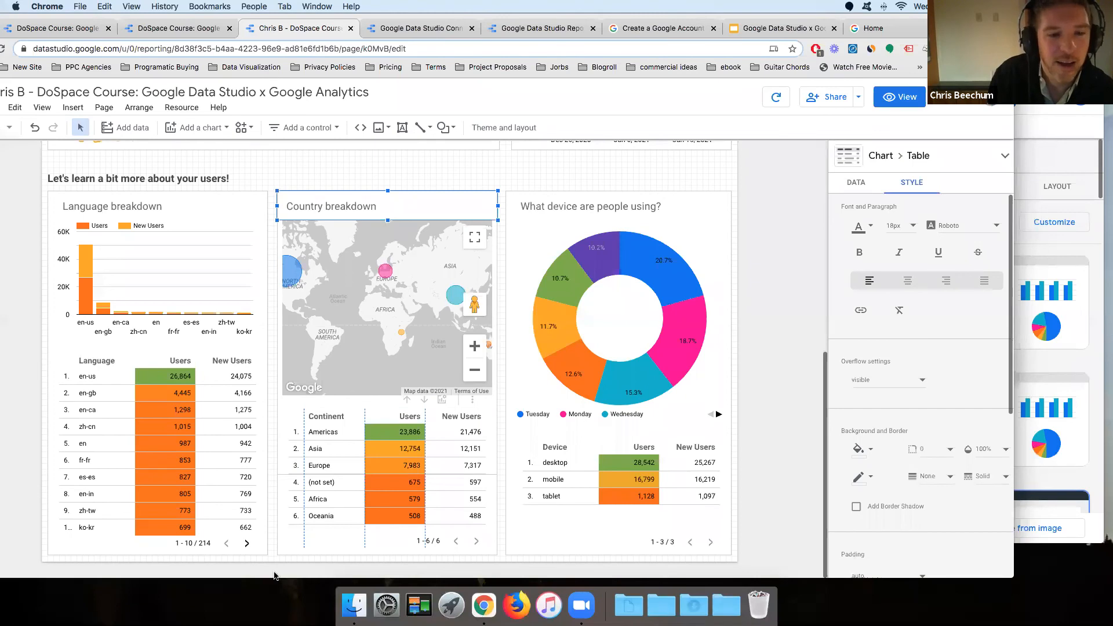
pyautogui.click(278, 552)
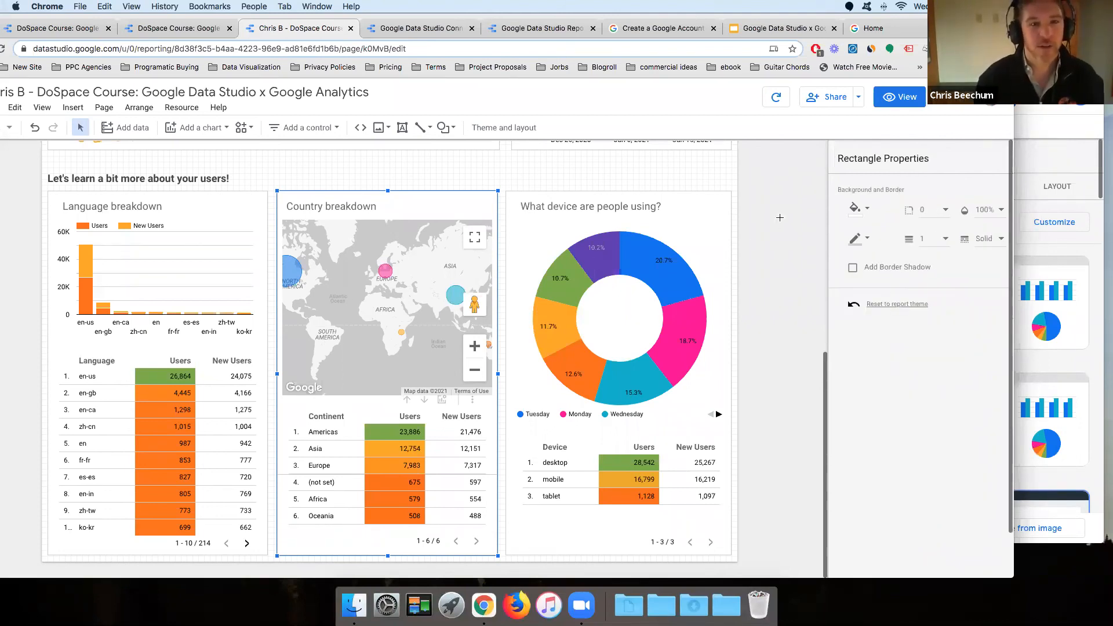
pyautogui.click(779, 221)
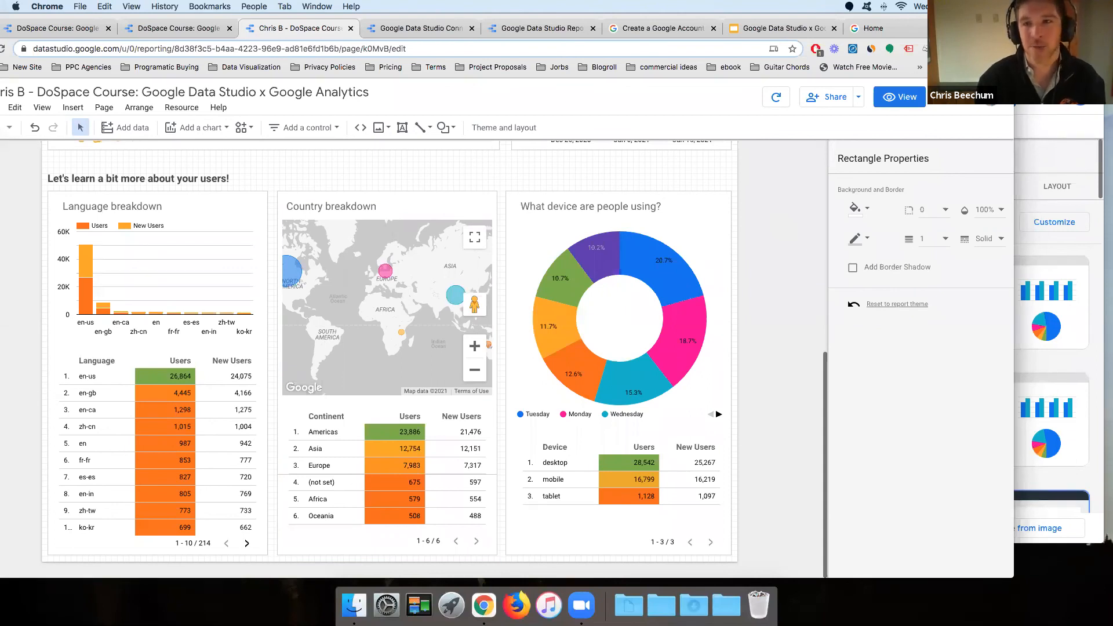
# Check the worksheet's remaining instructions, then return to the beginning of the Audience Overview report
pyautogui.moveTo(1058, 27); pyautogui.dragTo(1035, 27)
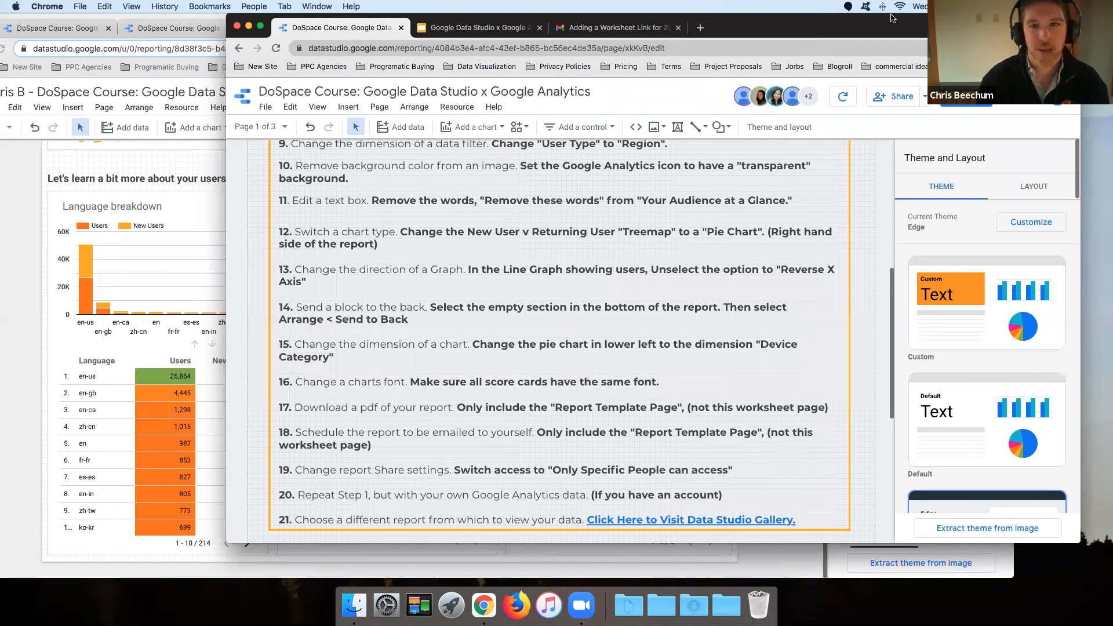
pyautogui.click(69, 311)
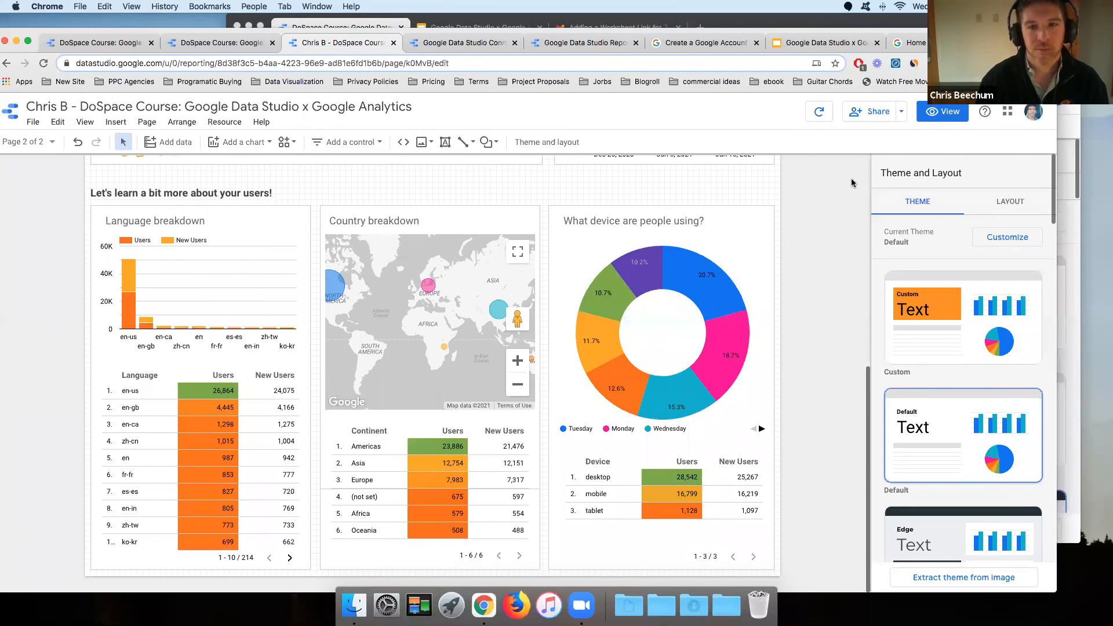
pyautogui.scroll(5, 854, 185)
pyautogui.scroll(-5, 800, 253)
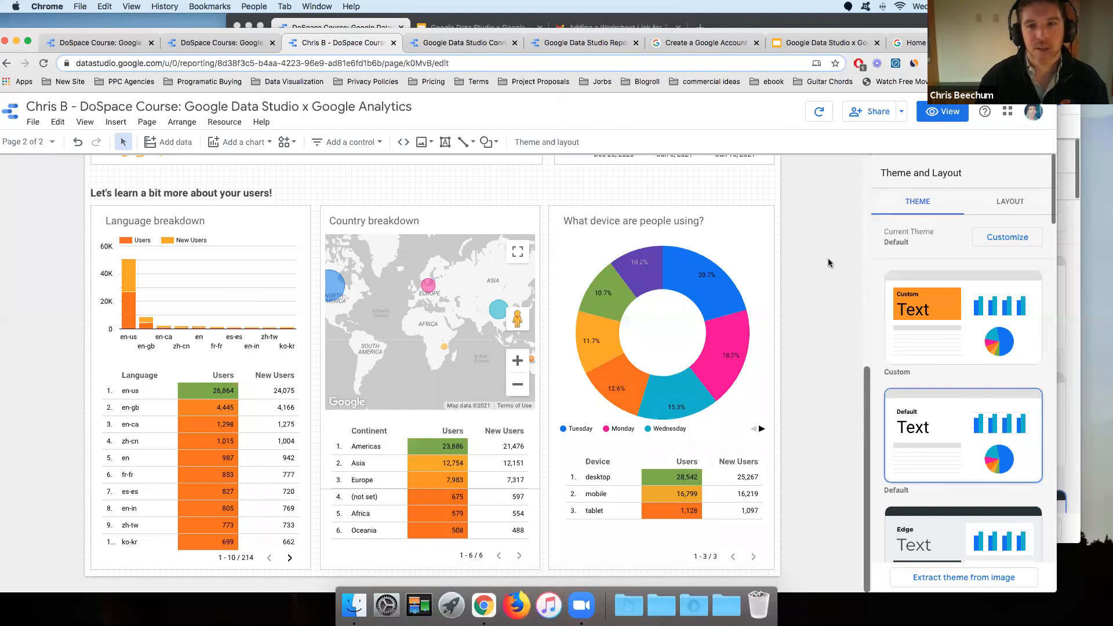
pyautogui.scroll(7, 793, 264)
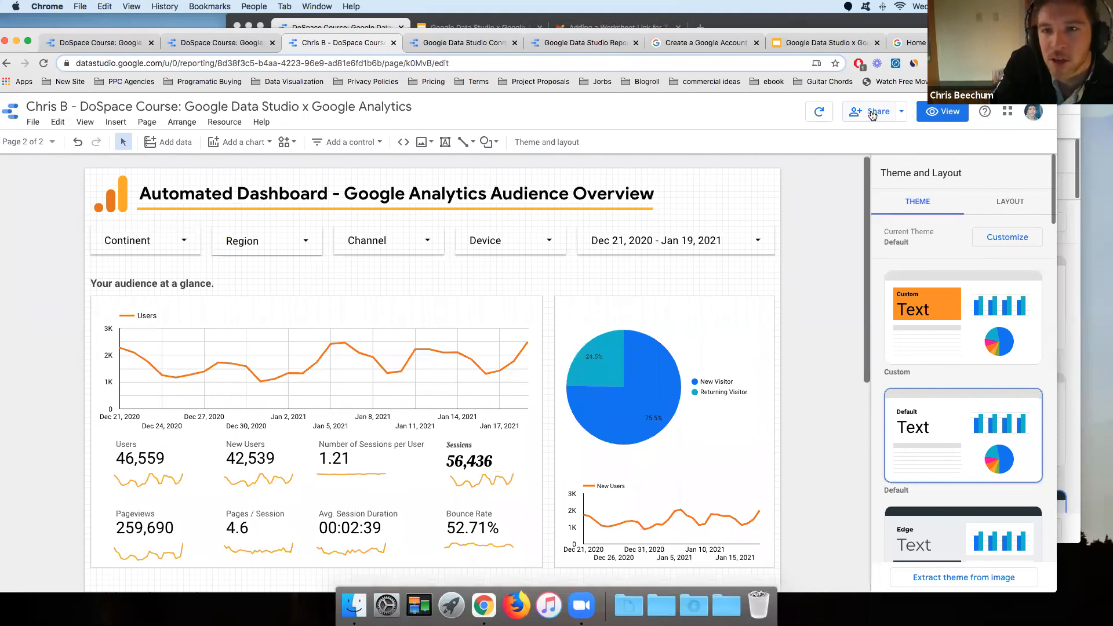
# Try to set up a PDF download of the report limited to selected pages, then cancel the export
pyautogui.click(896, 118)
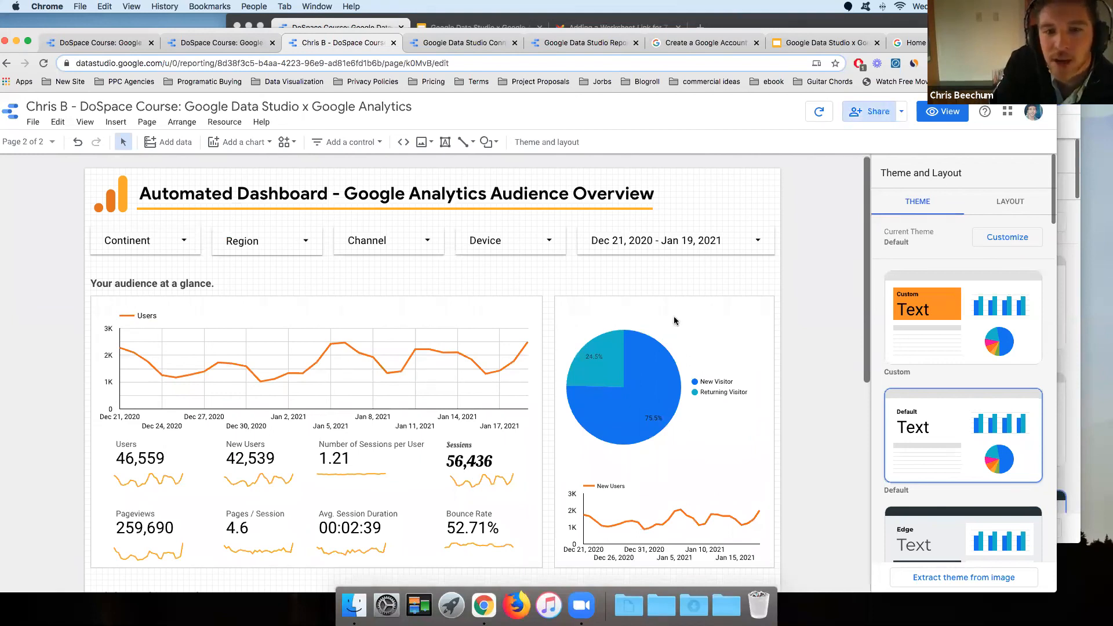
pyautogui.click(661, 421)
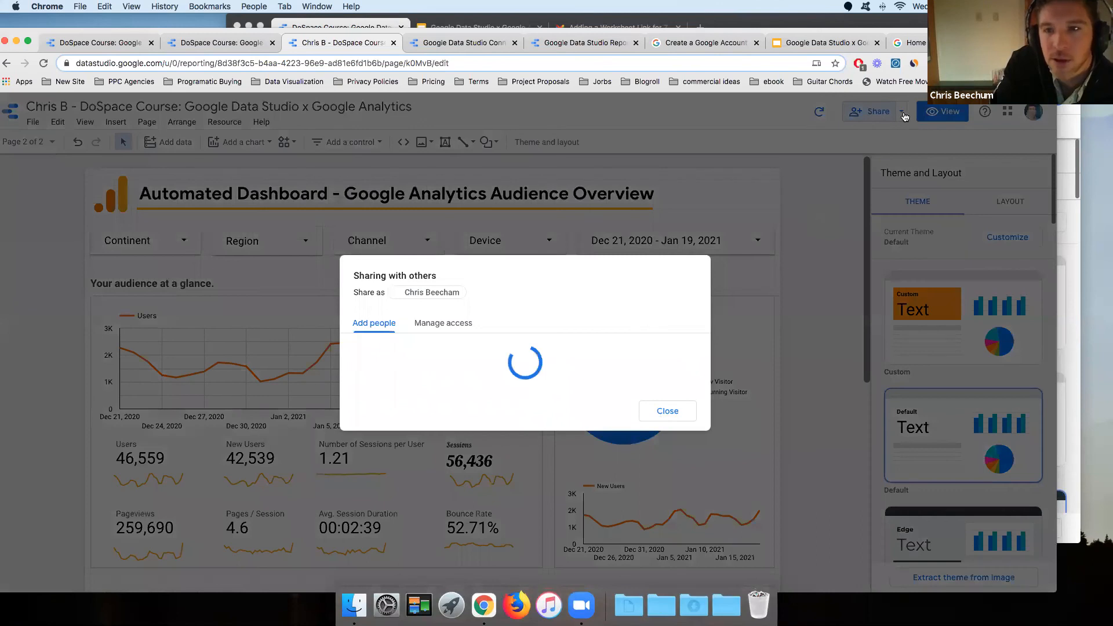
pyautogui.click(902, 111)
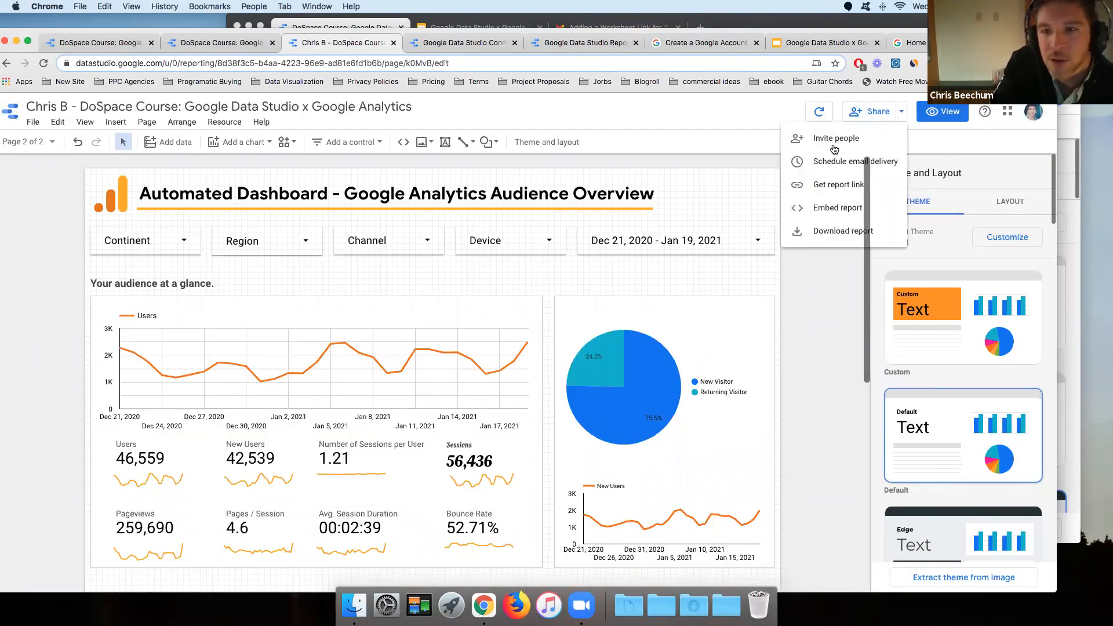
pyautogui.click(829, 232)
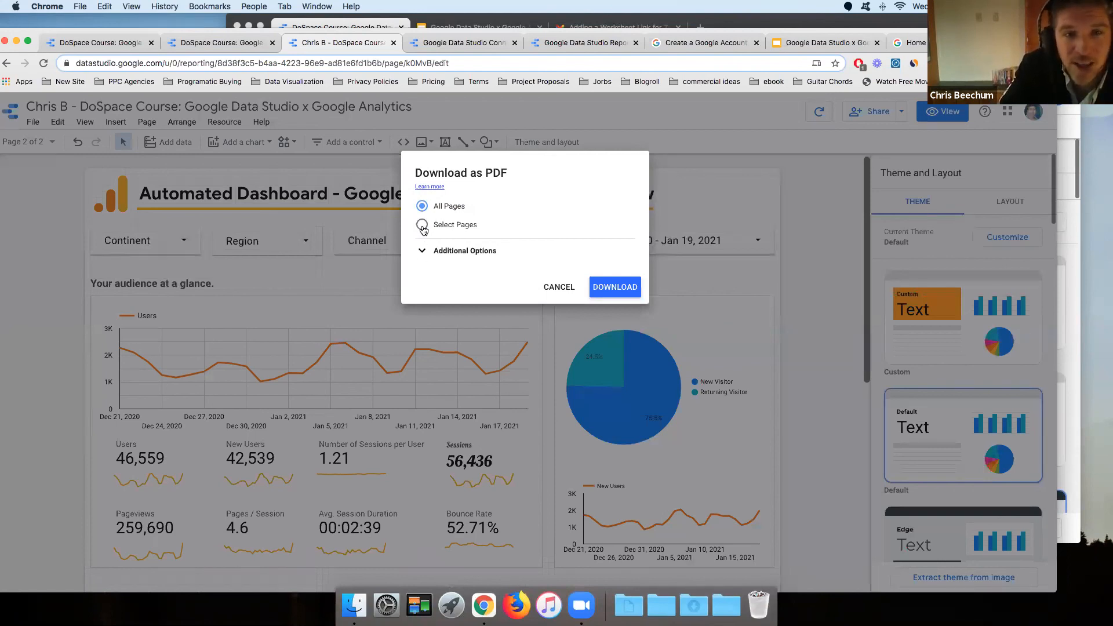
pyautogui.click(422, 225)
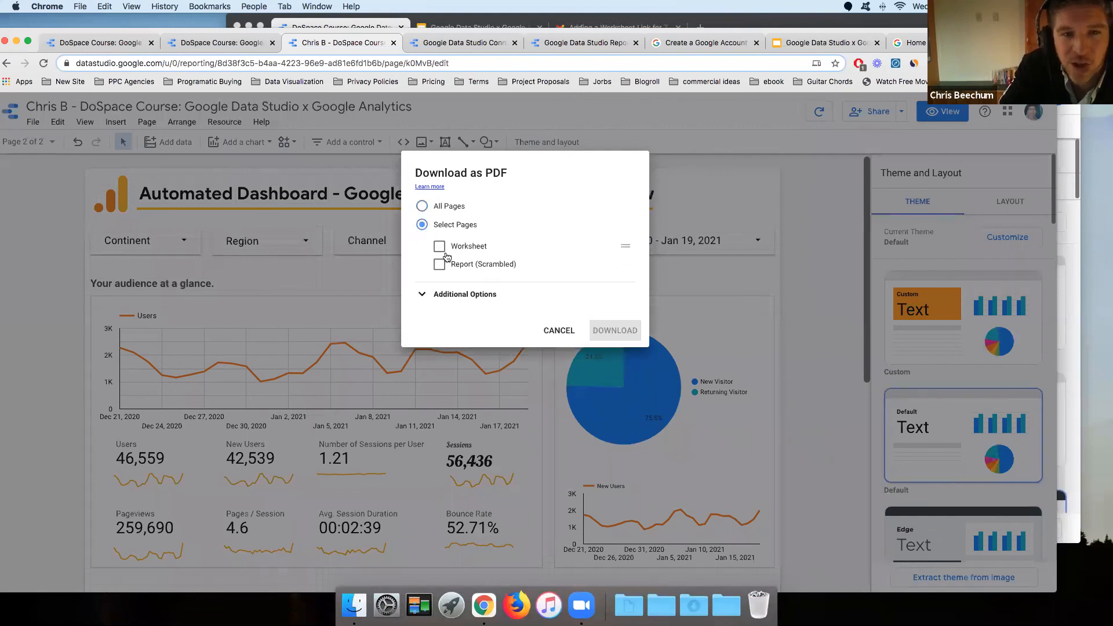
pyautogui.click(440, 265)
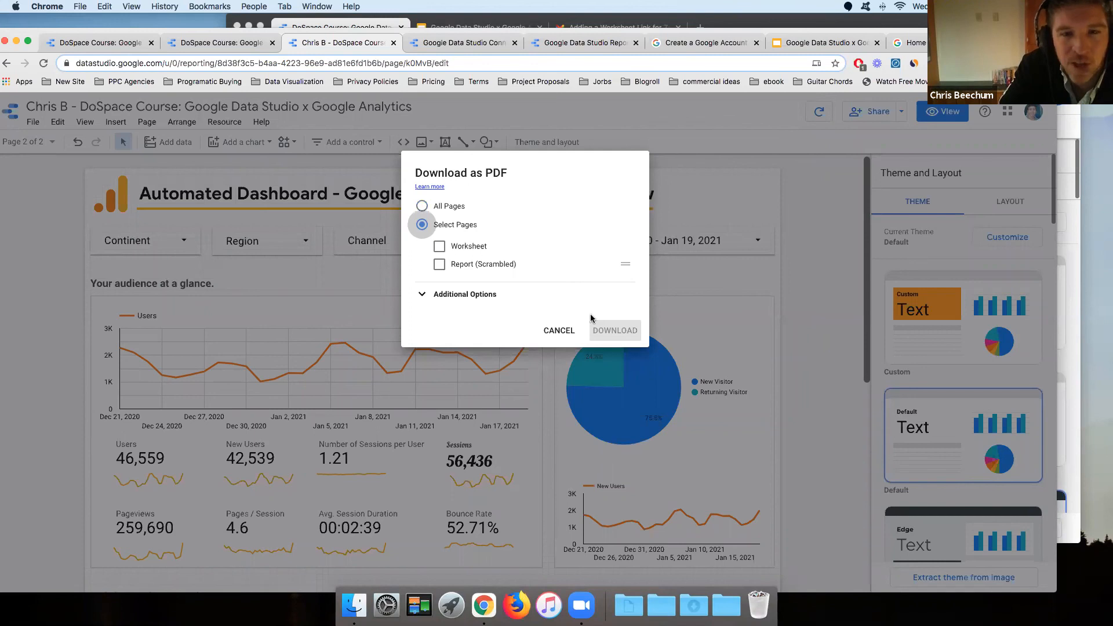
pyautogui.click(554, 331)
# Start scheduling an email delivery of the report and include only the Report (Scrambled) page
pyautogui.click(901, 114)
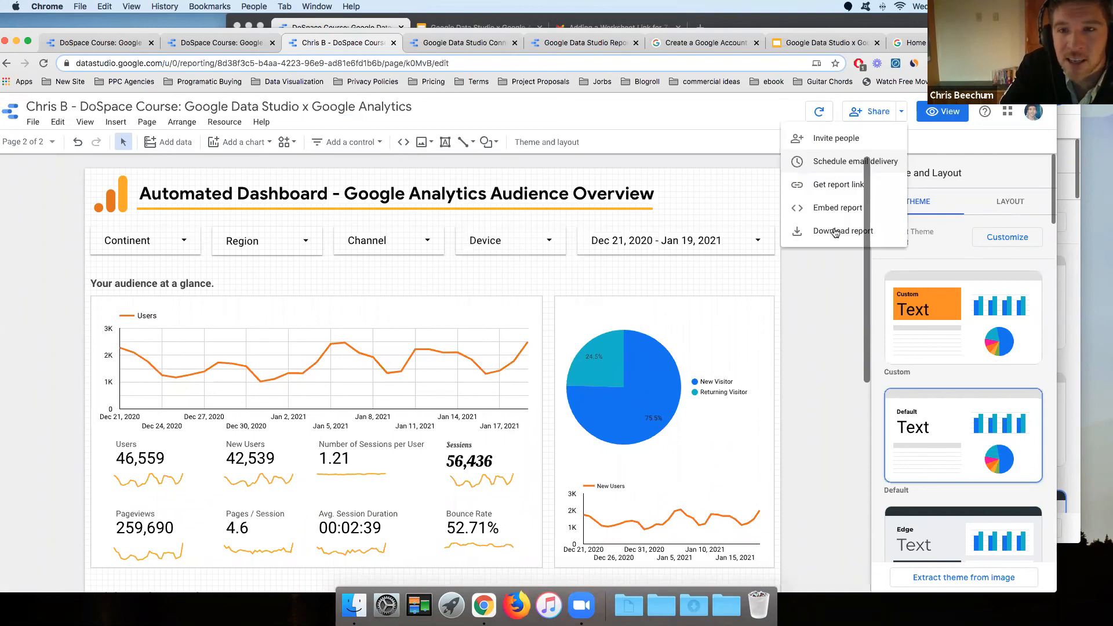
pyautogui.click(830, 163)
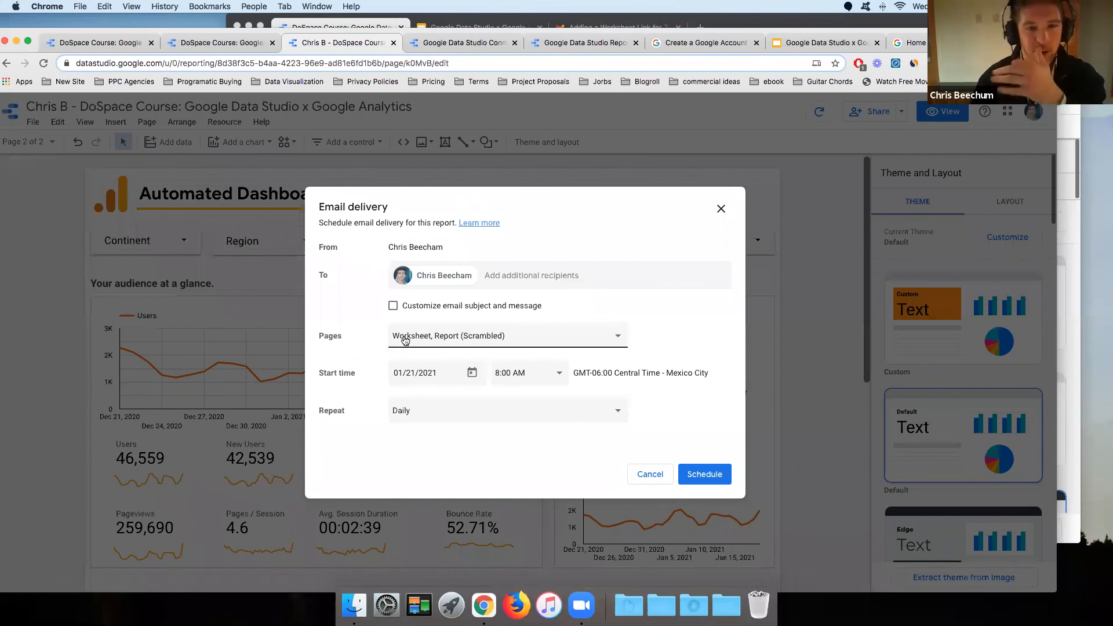
pyautogui.click(499, 340)
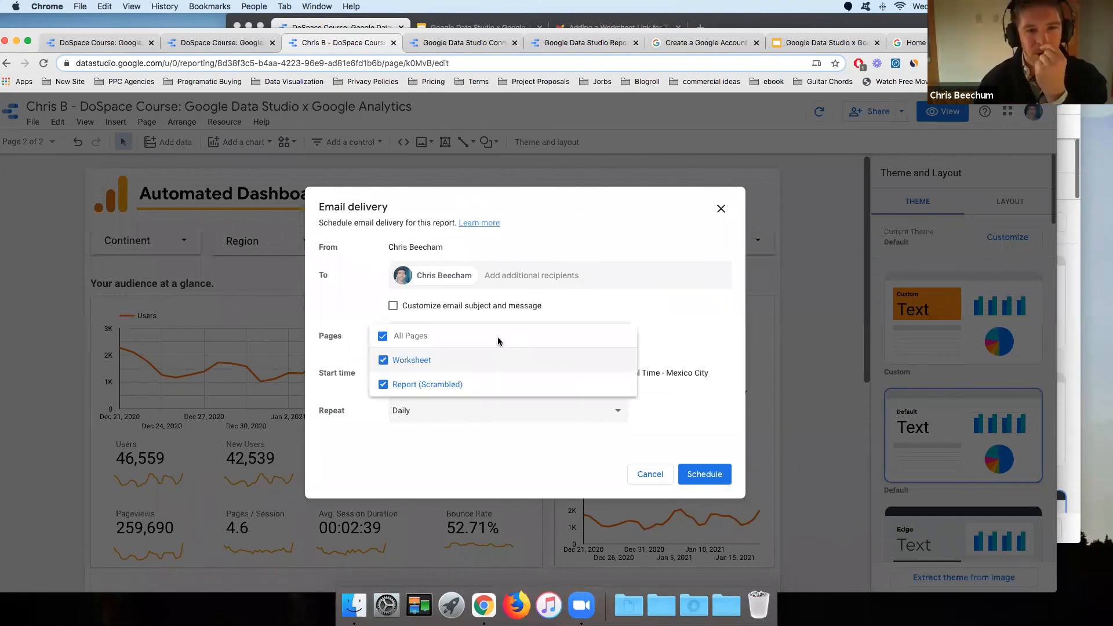
pyautogui.click(383, 361)
pyautogui.press('Escape')
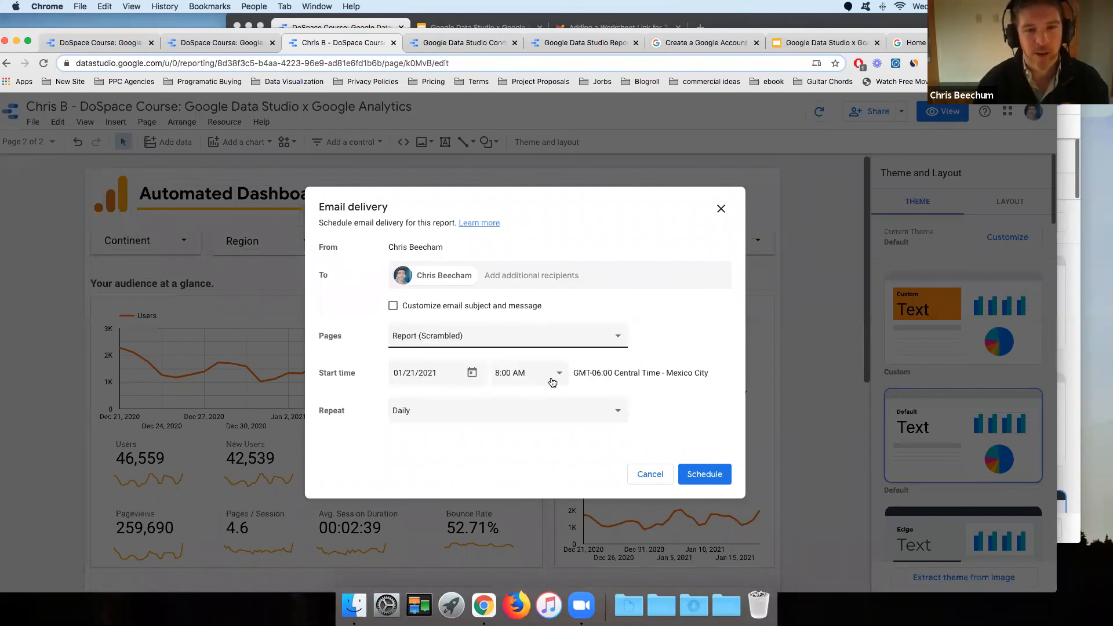
# Set the email delivery to repeat Monthly on the 3rd Thursday and schedule it
pyautogui.click(420, 413)
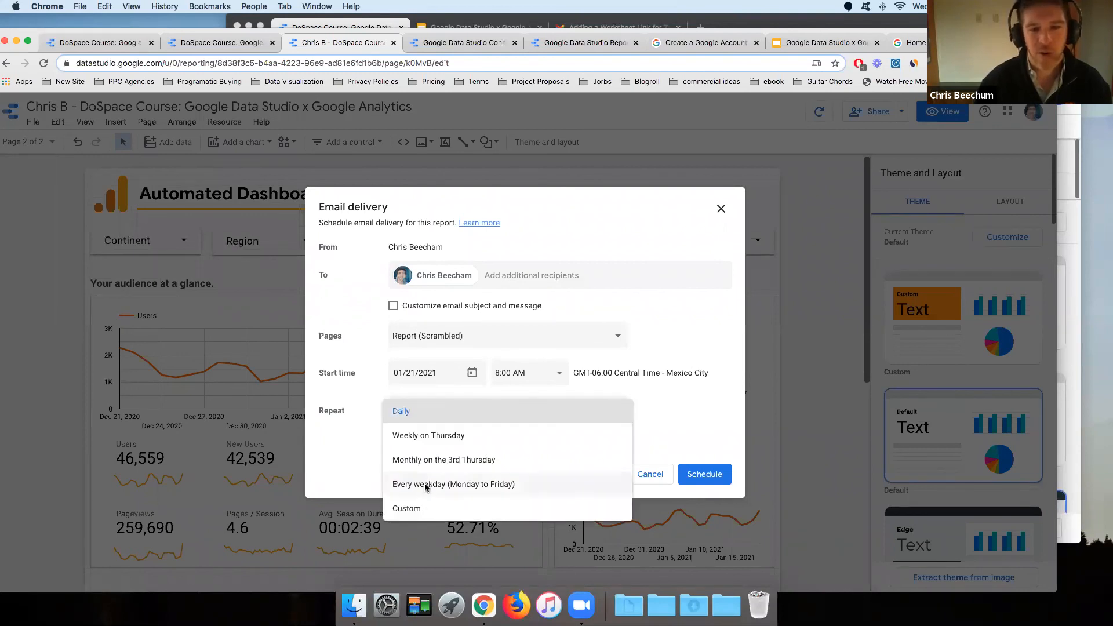
pyautogui.click(428, 484)
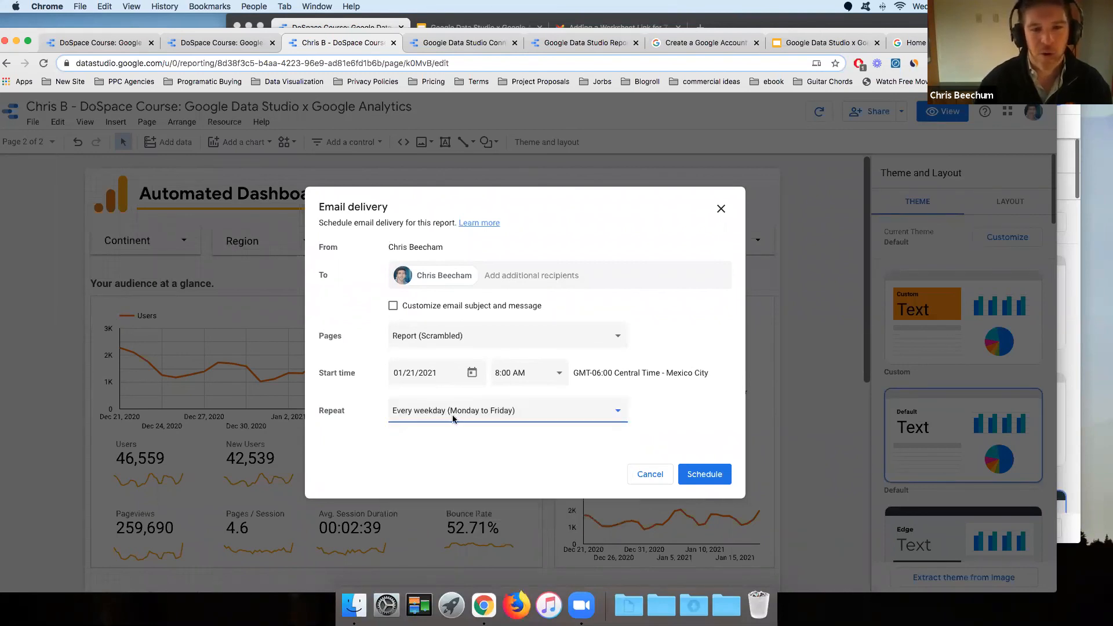
pyautogui.click(425, 398)
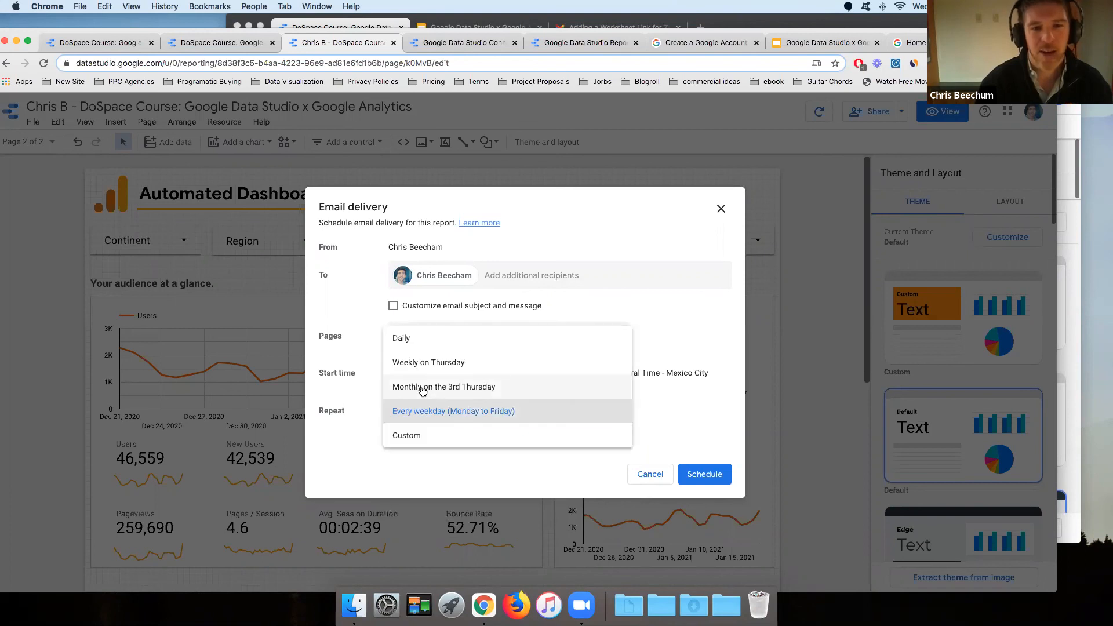
pyautogui.click(423, 389)
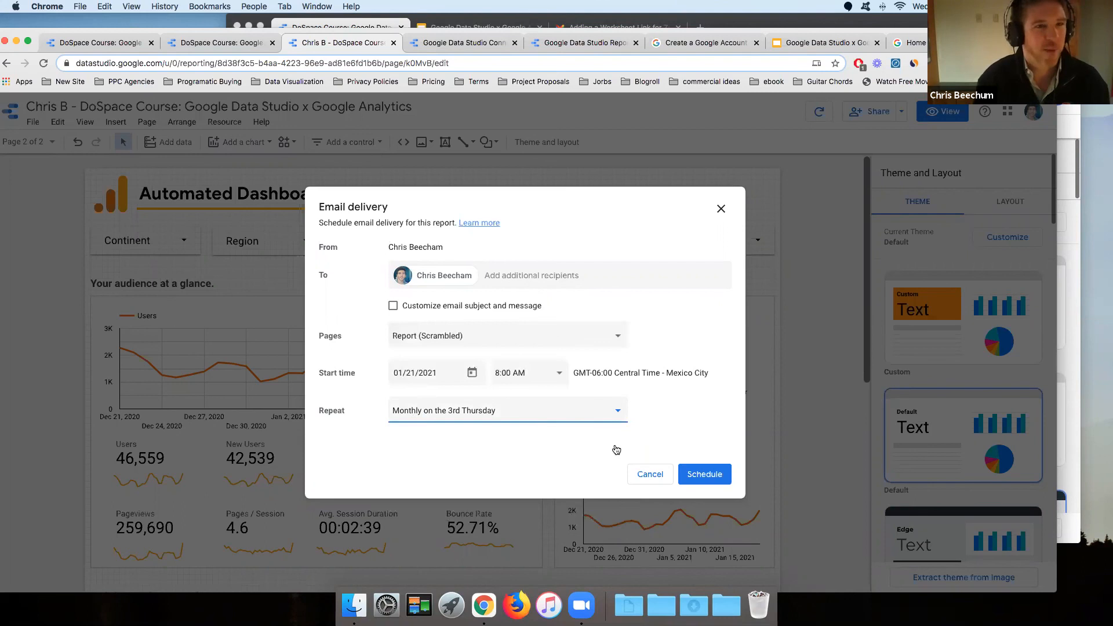
pyautogui.click(700, 470)
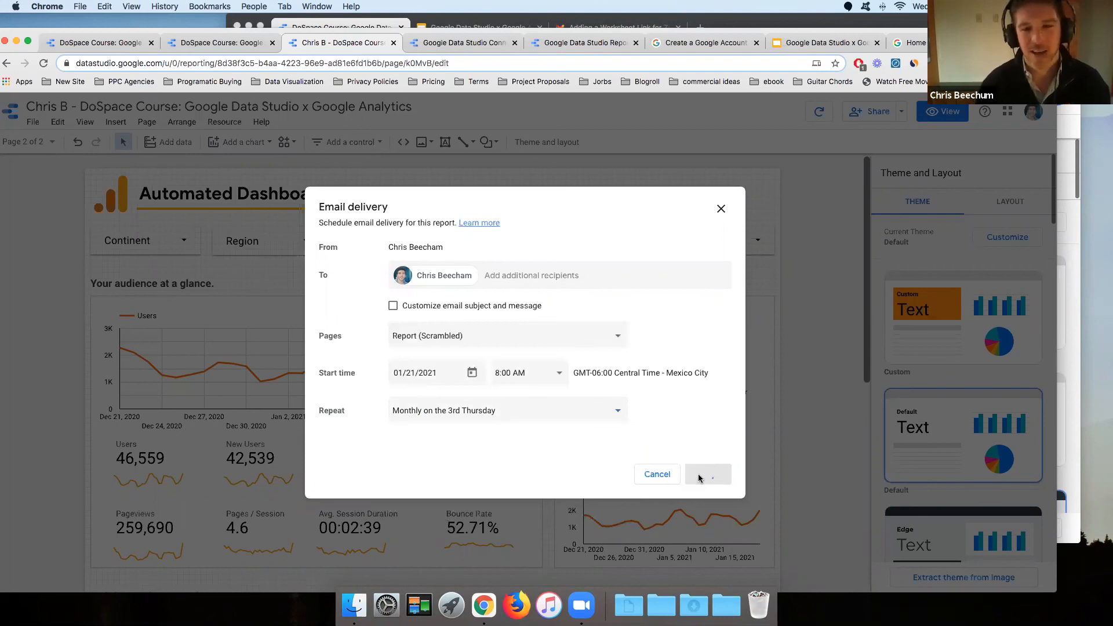
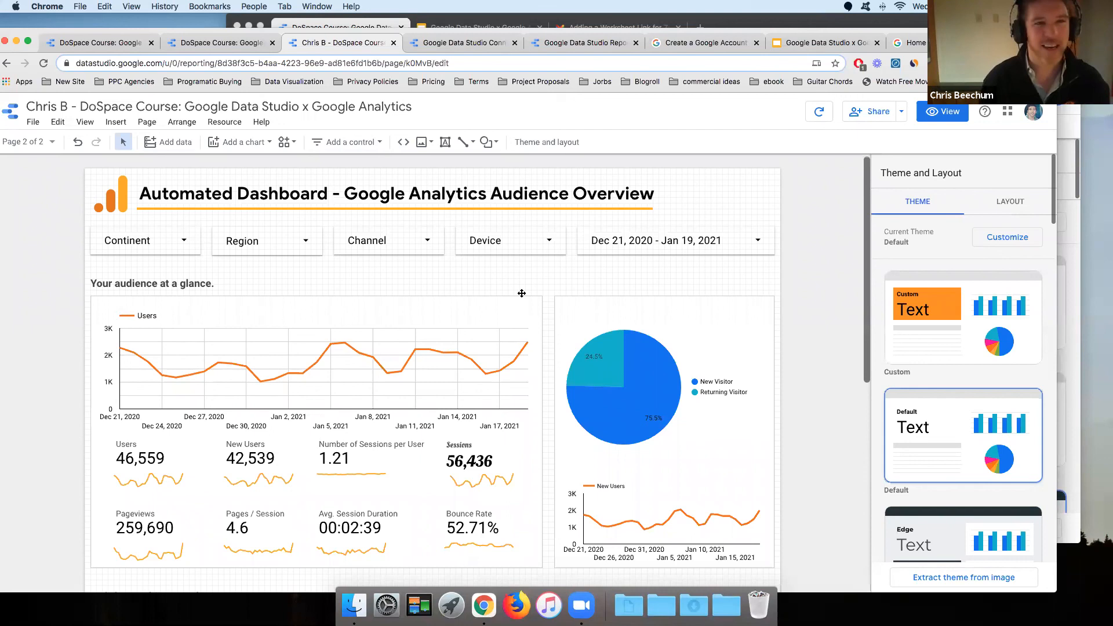
# Try link sharing set to Anyone in clicktargeter.com with the link can edit on the worksheet report, then close the sharing settings without saving
pyautogui.click(1064, 158)
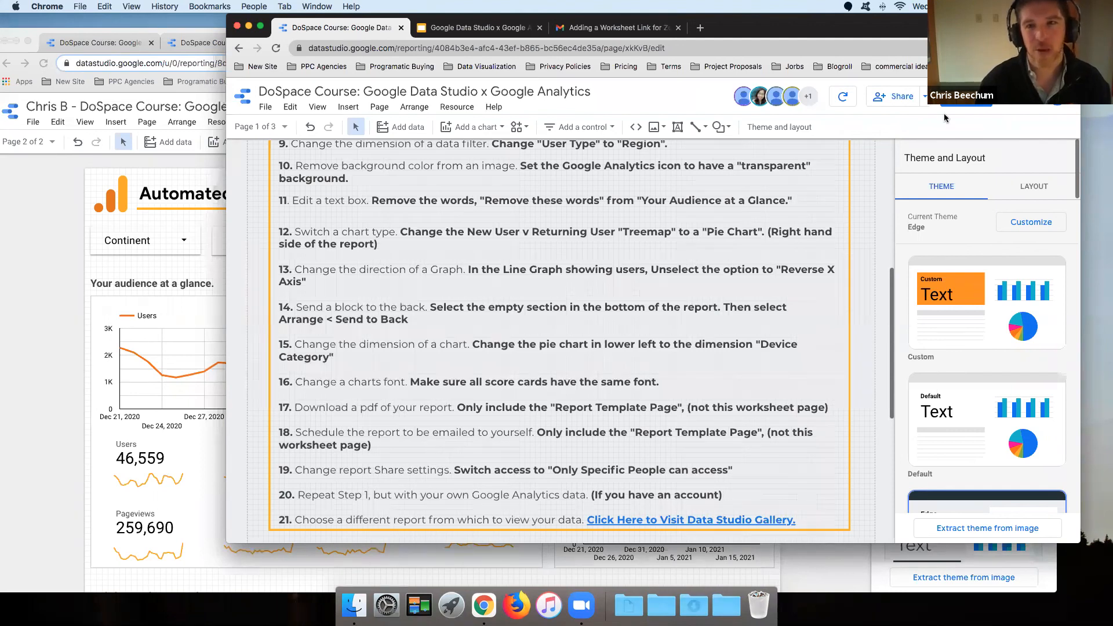
pyautogui.click(898, 99)
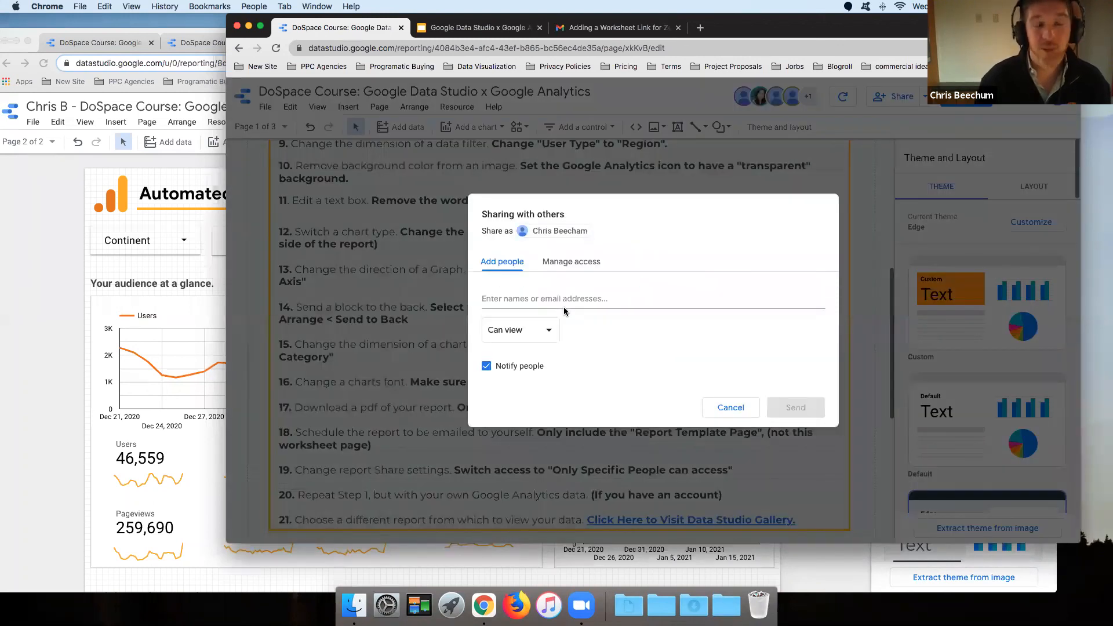
pyautogui.click(563, 265)
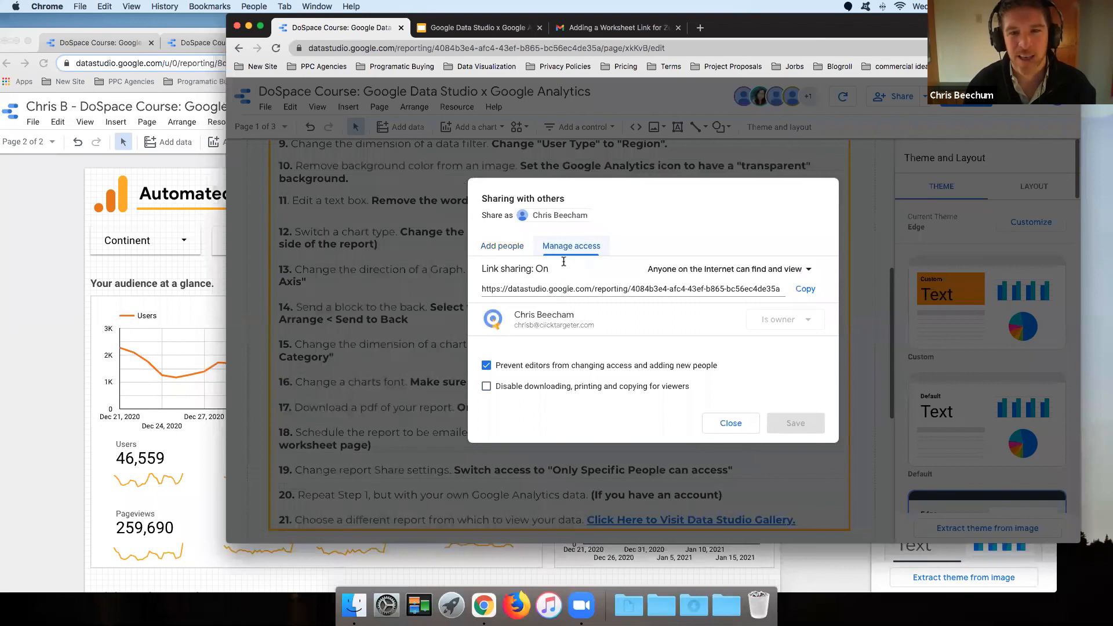
pyautogui.click(729, 270)
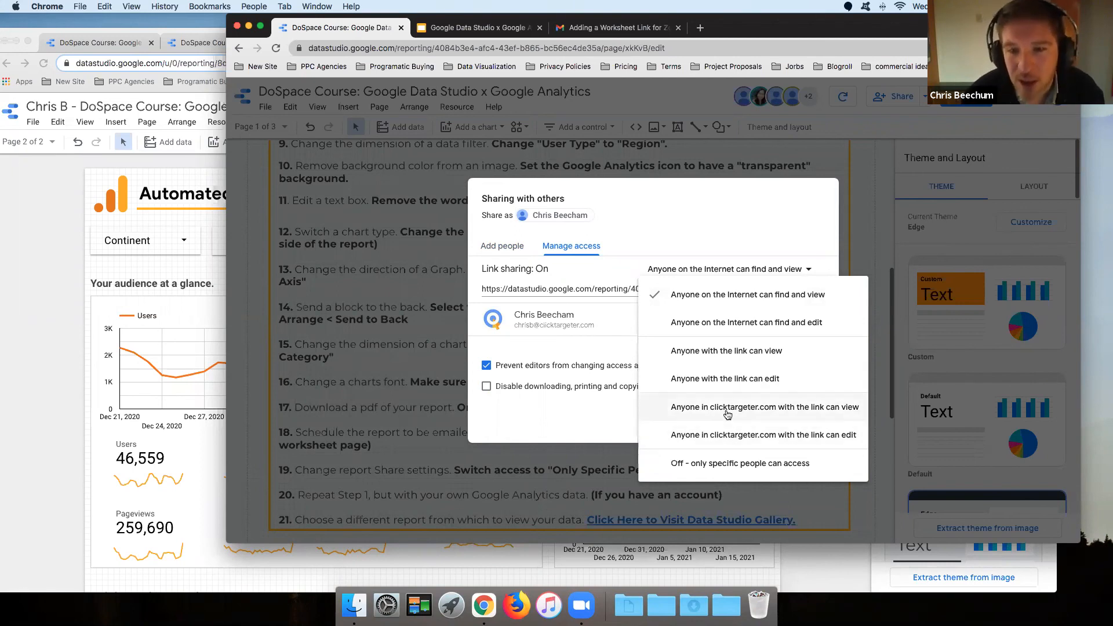
pyautogui.click(722, 440)
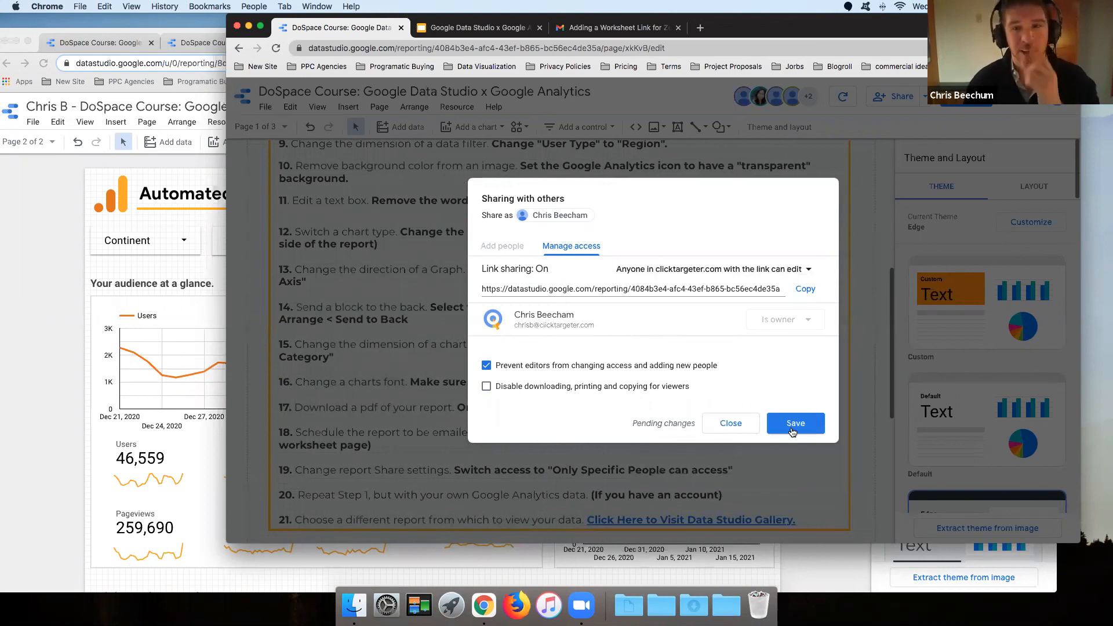
pyautogui.click(741, 430)
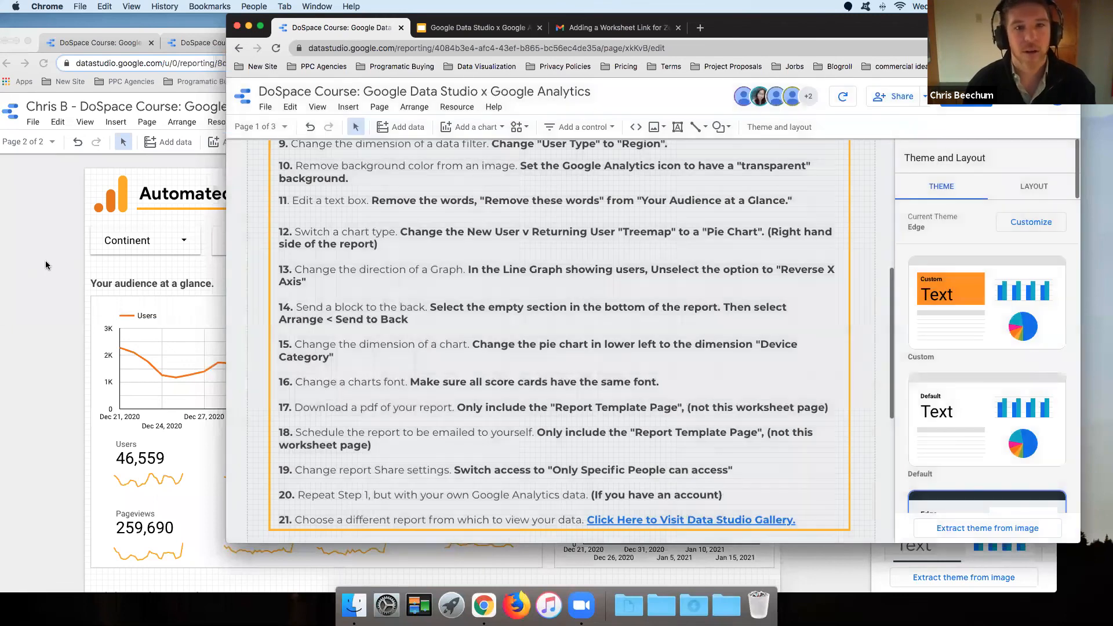
# Return to the report copy, open its sharing settings and close them again
pyautogui.click(117, 170)
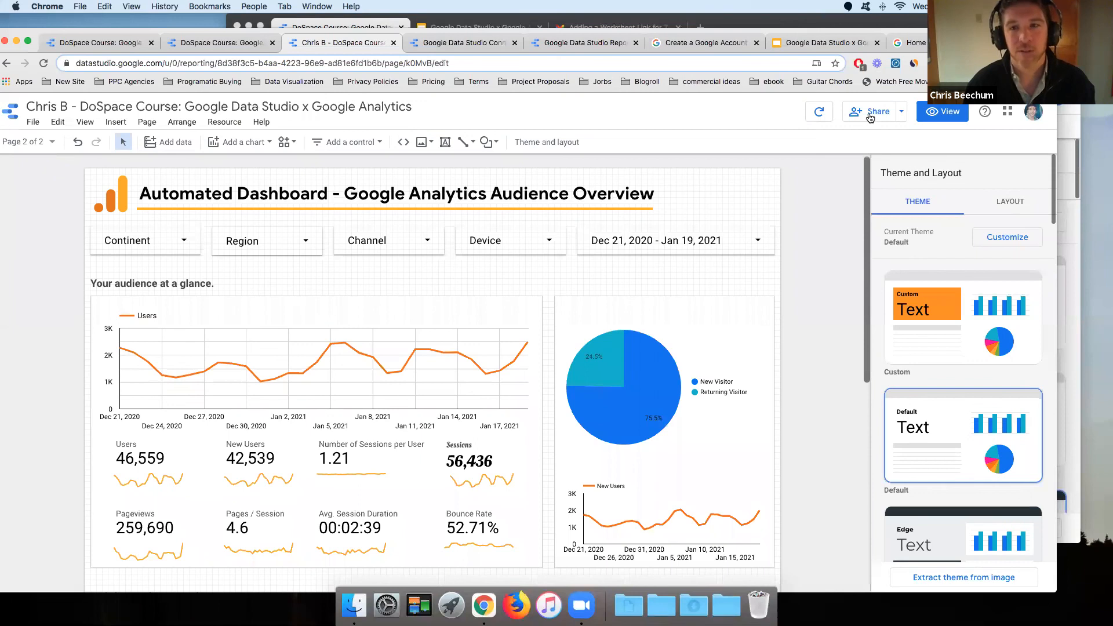
pyautogui.click(869, 118)
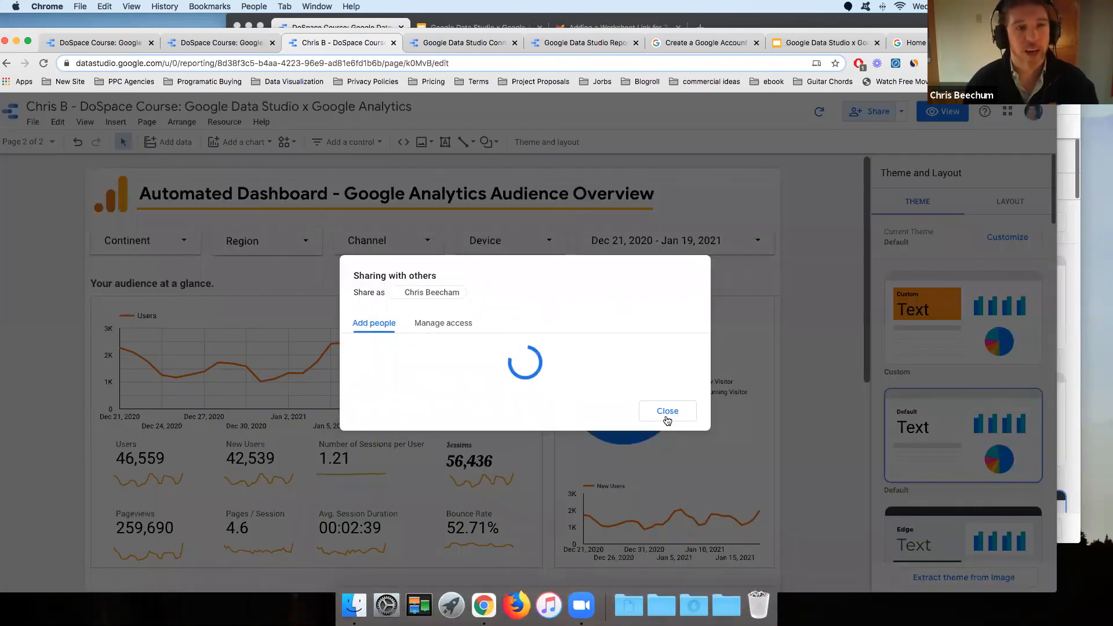
pyautogui.click(667, 420)
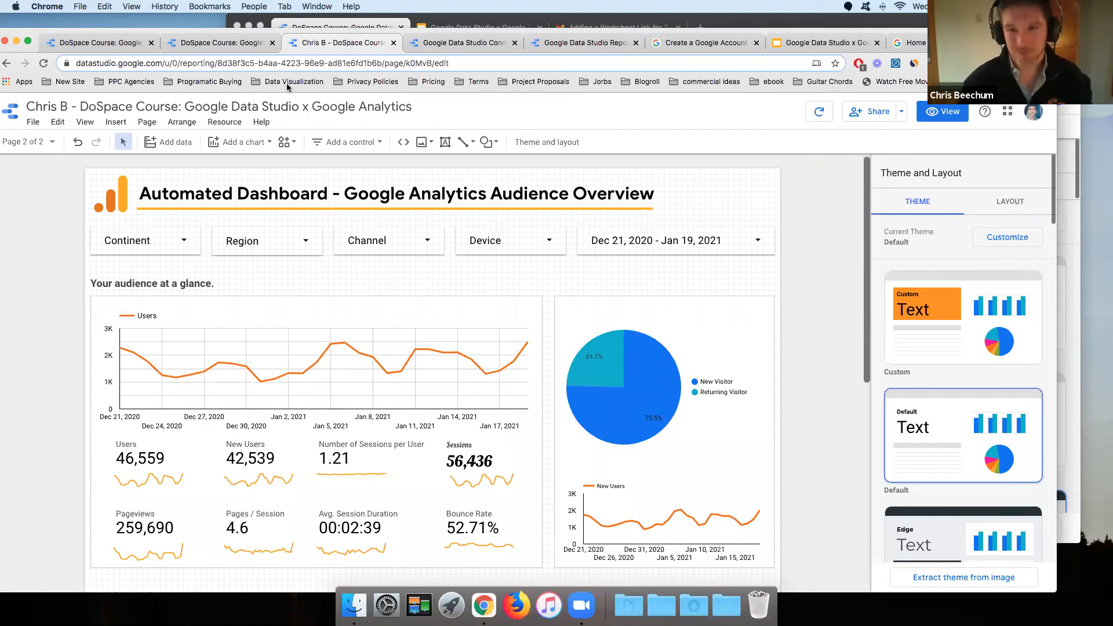
# Check the worksheet's final instructions, then switch to the community reports in the Data Studio Report Gallery
pyautogui.click(973, 22)
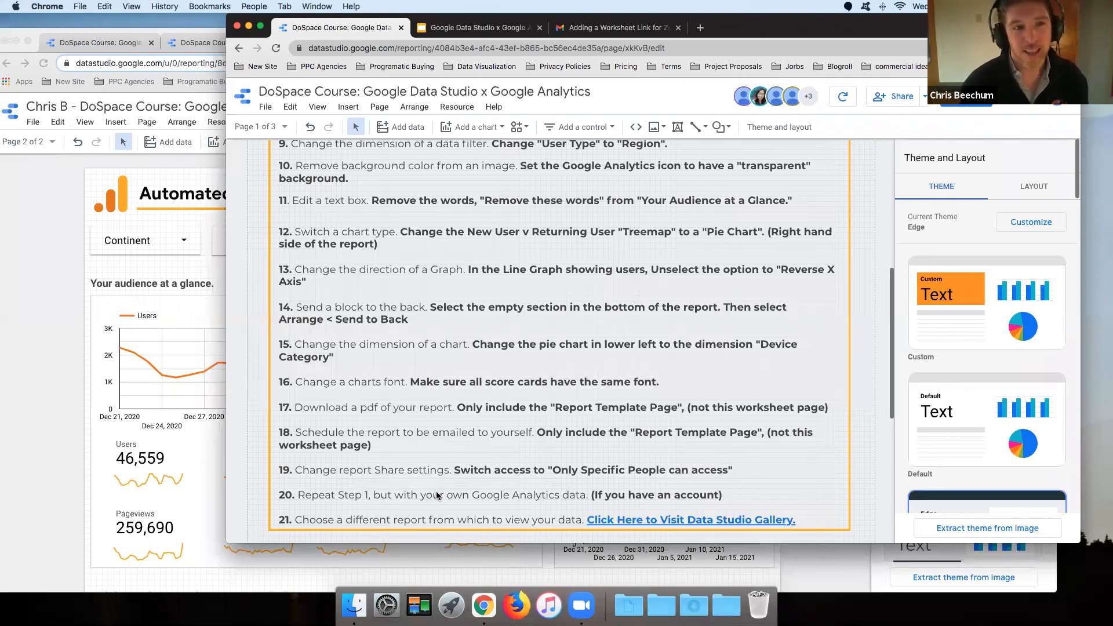
pyautogui.click(68, 34)
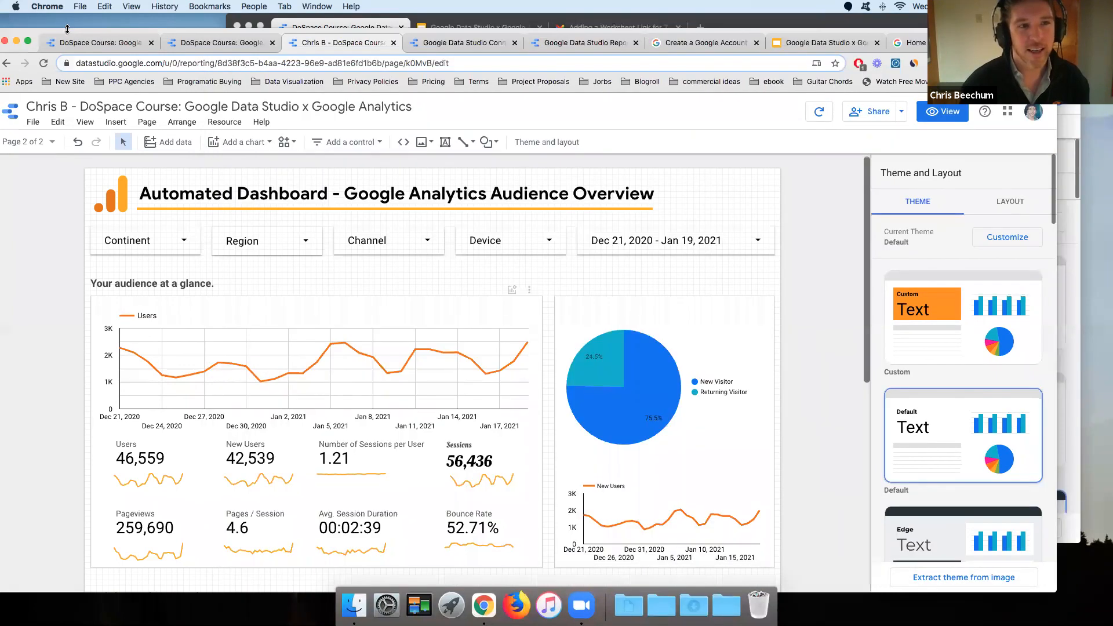
pyautogui.moveTo(595, 36); pyautogui.dragTo(639, 118)
pyautogui.click(637, 118)
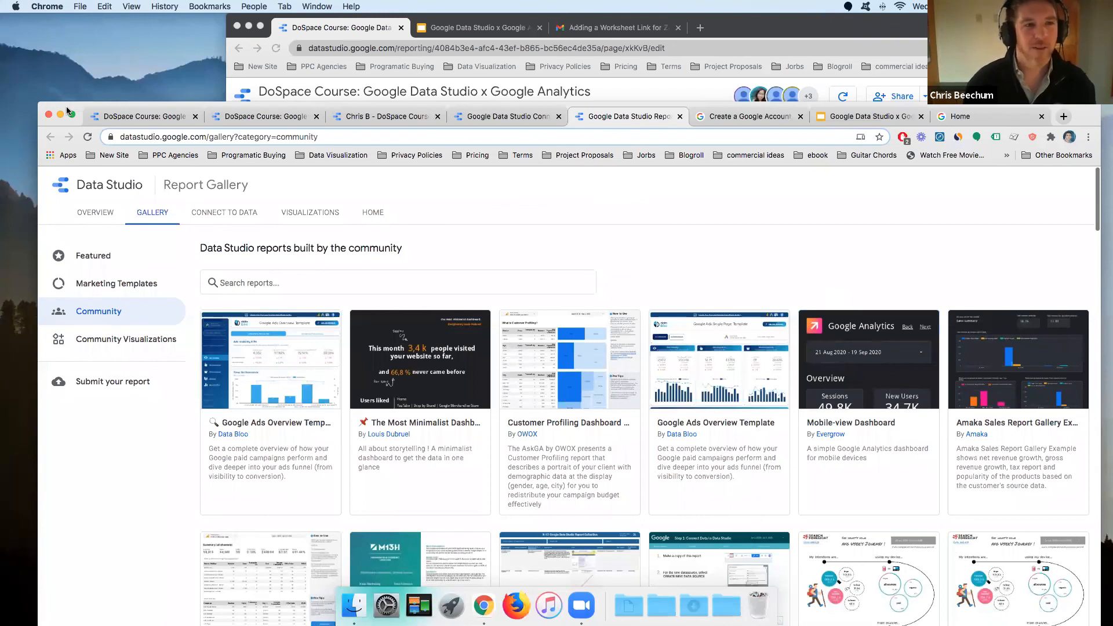
# Rearrange the Report Gallery and worksheet windows so that both can be seen
pyautogui.moveTo(60, 106); pyautogui.dragTo(14, 45)
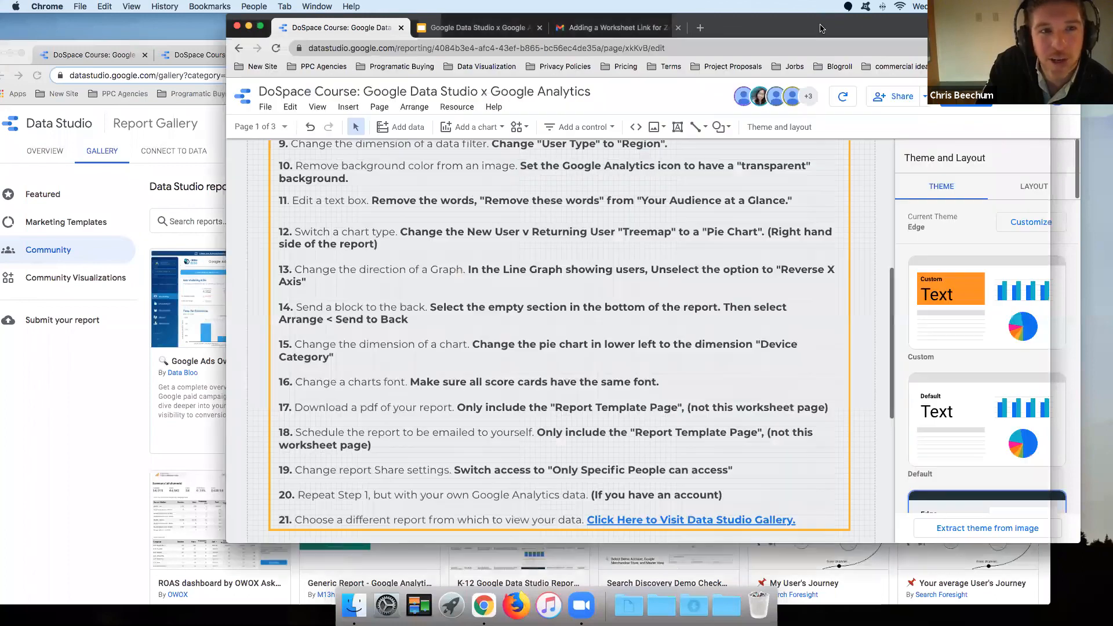
pyautogui.click(821, 28)
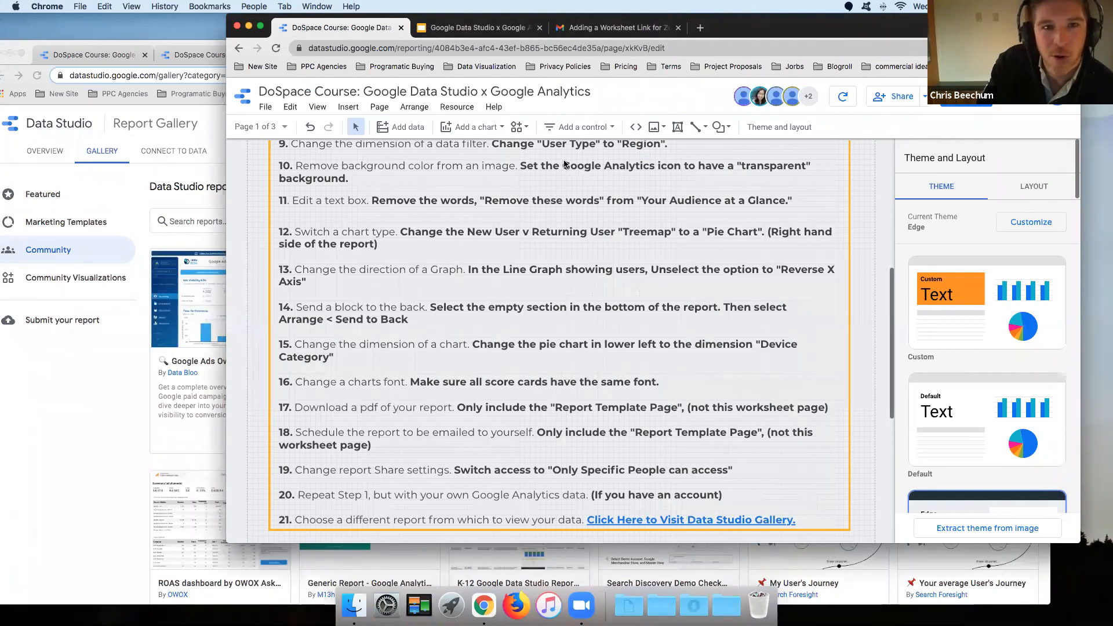
pyautogui.moveTo(922, 33); pyautogui.dragTo(815, 294)
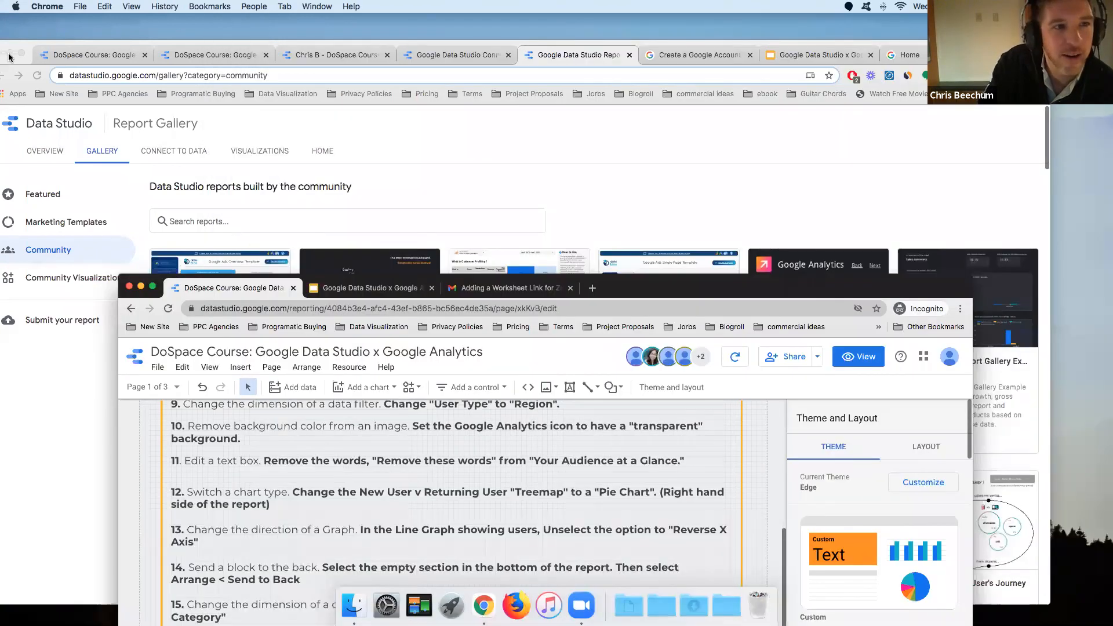
# Minimize the Report Gallery window and move the worksheet report window up to the middle of the desktop
pyautogui.click(8, 54)
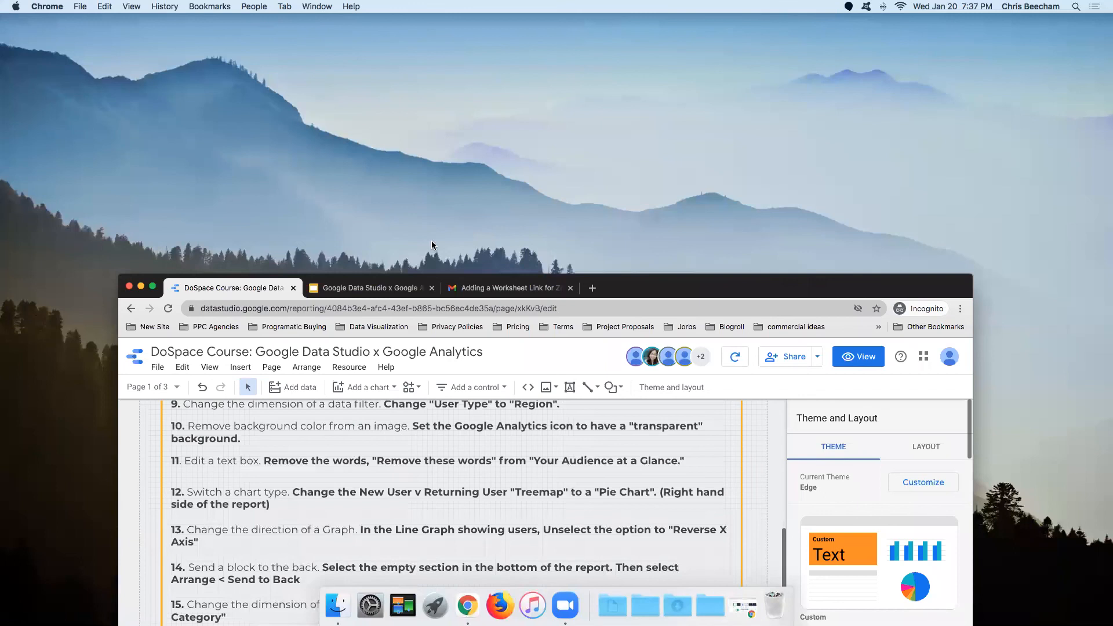
pyautogui.click(392, 216)
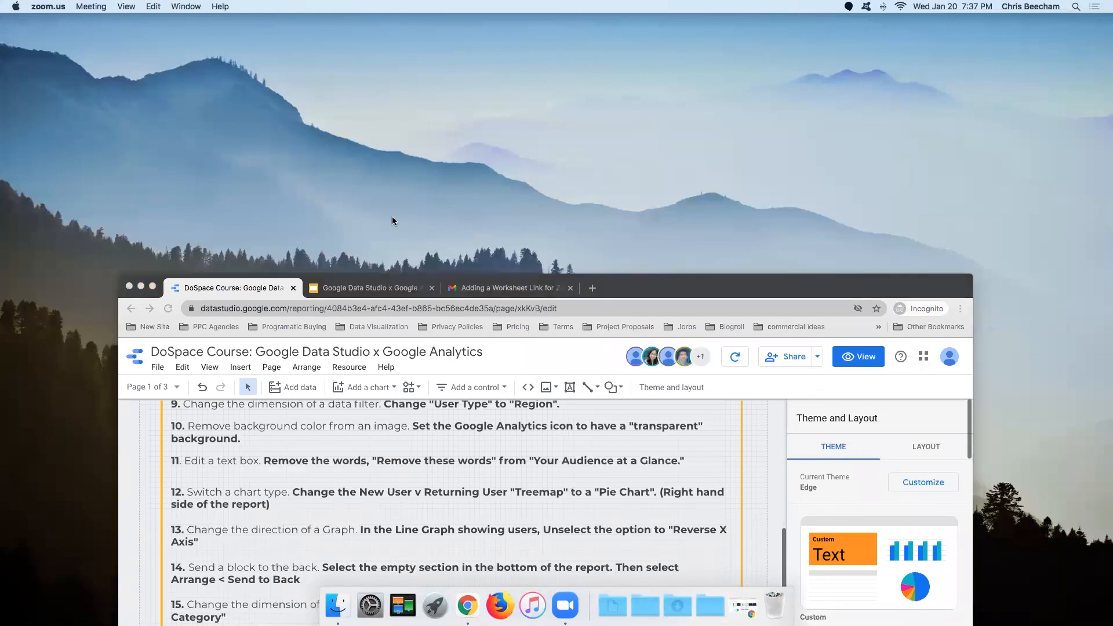
pyautogui.click(411, 276)
pyautogui.moveTo(326, 139); pyautogui.dragTo(351, 40)
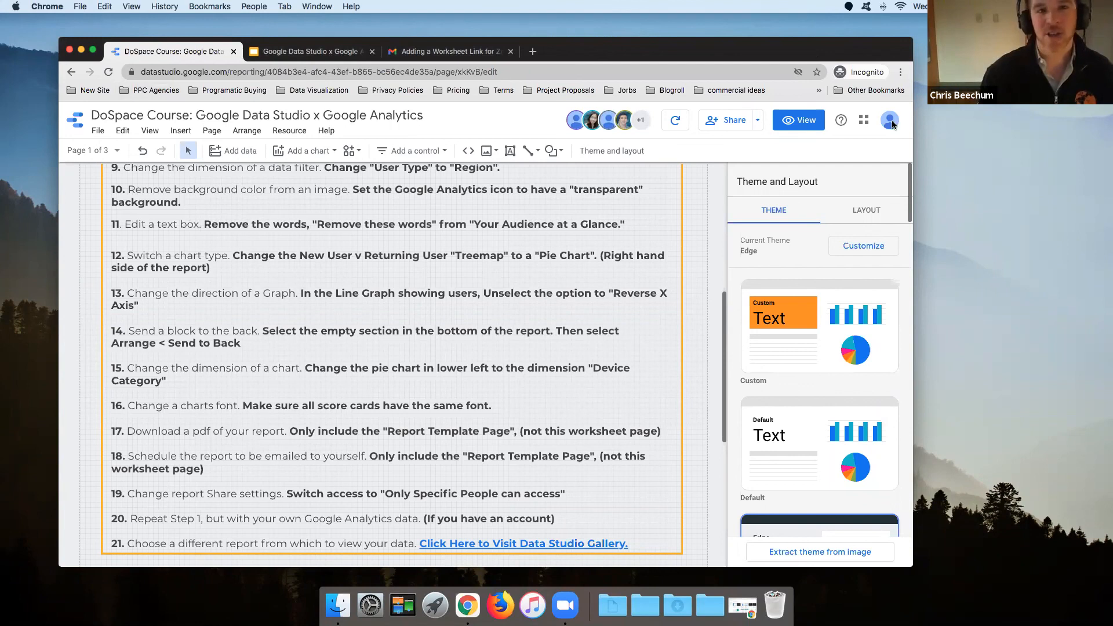
pyautogui.moveTo(803, 54); pyautogui.dragTo(858, 89)
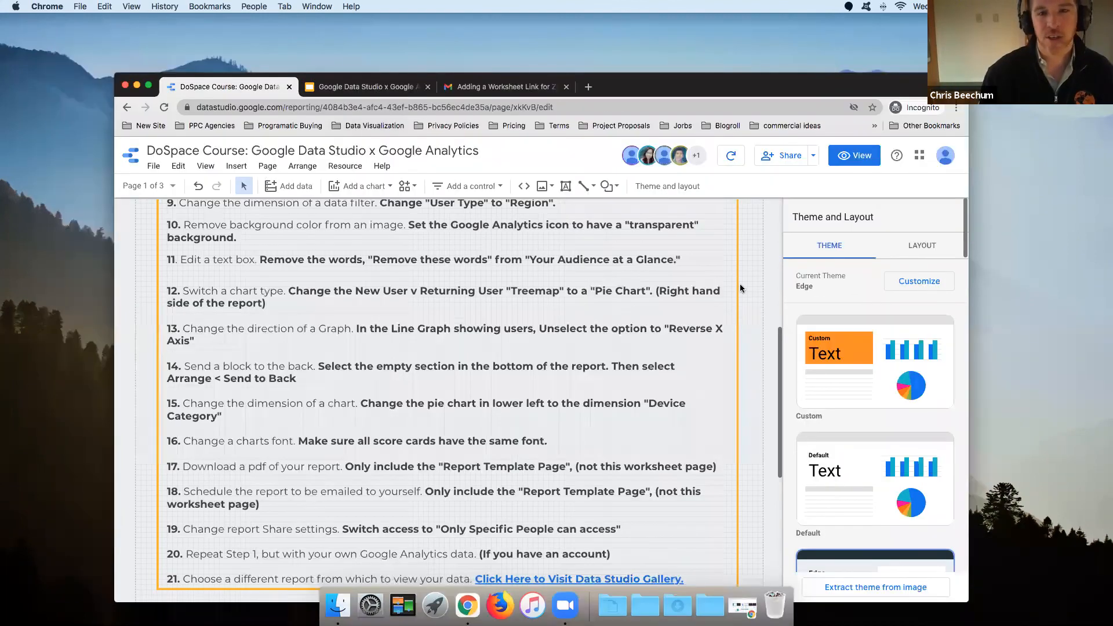
# Switch to the Google Data Studio x Google Analytics presentation, move its window higher and bring the first slides' thumbnails into view
pyautogui.hotkey('ctrl', 'Tab')
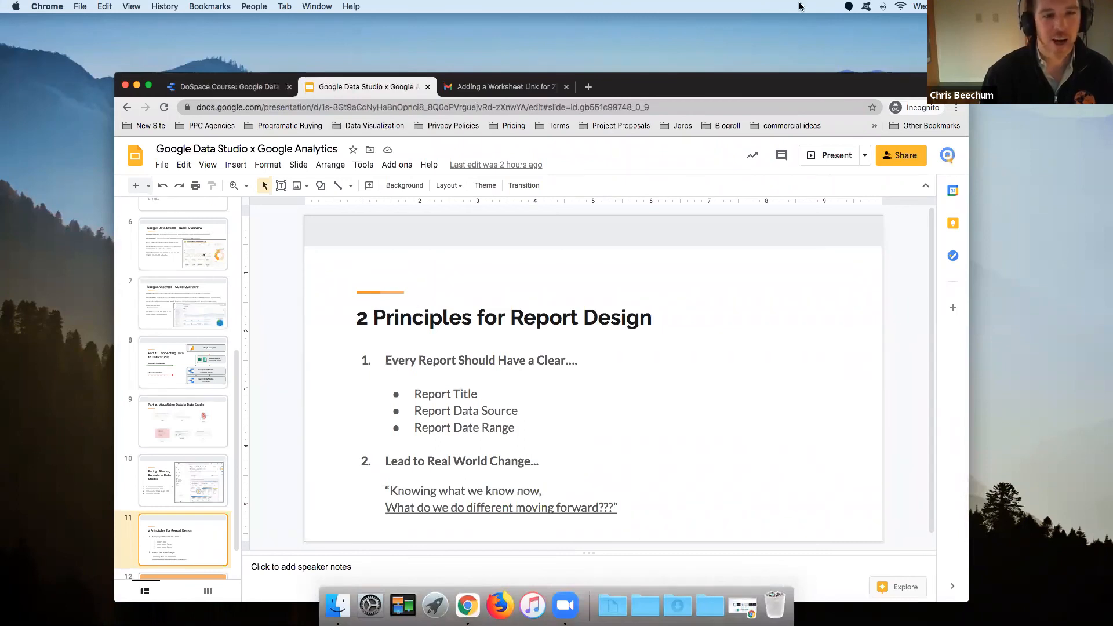
pyautogui.moveTo(833, 84); pyautogui.dragTo(800, 6)
pyautogui.scroll(5, 149, 442)
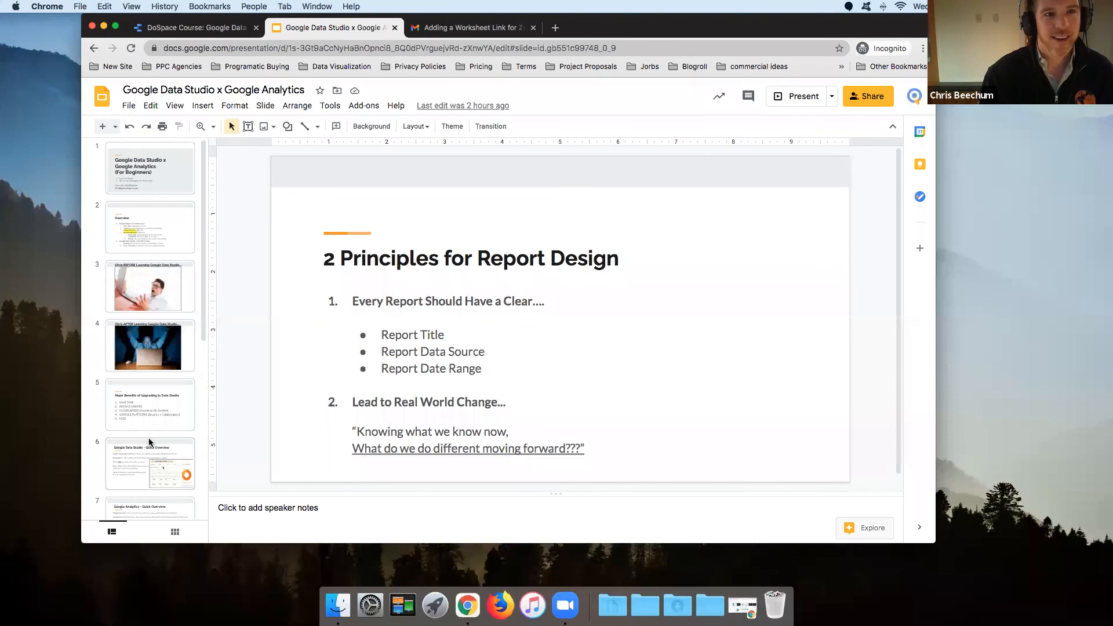